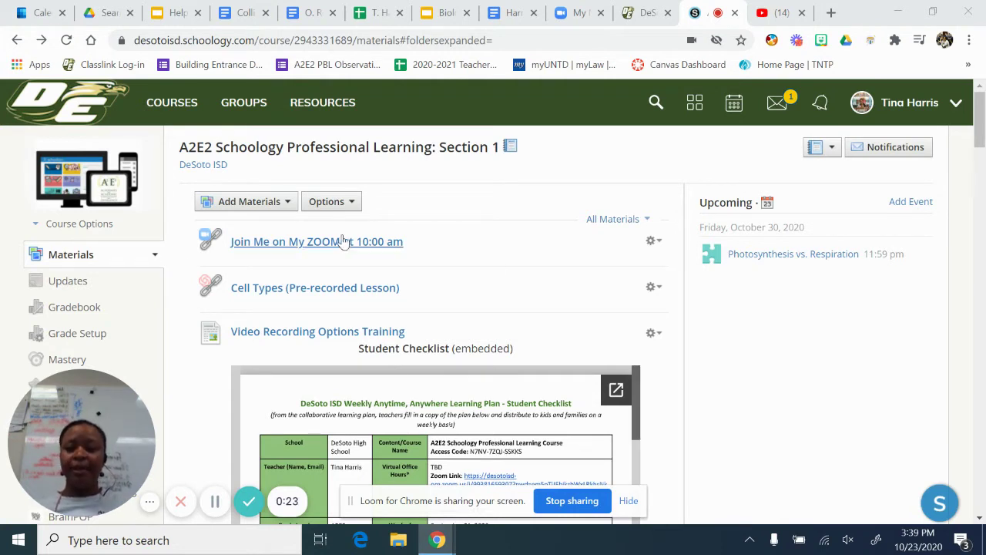
Start a new course assessment named 'Homework #1'.
click(268, 204)
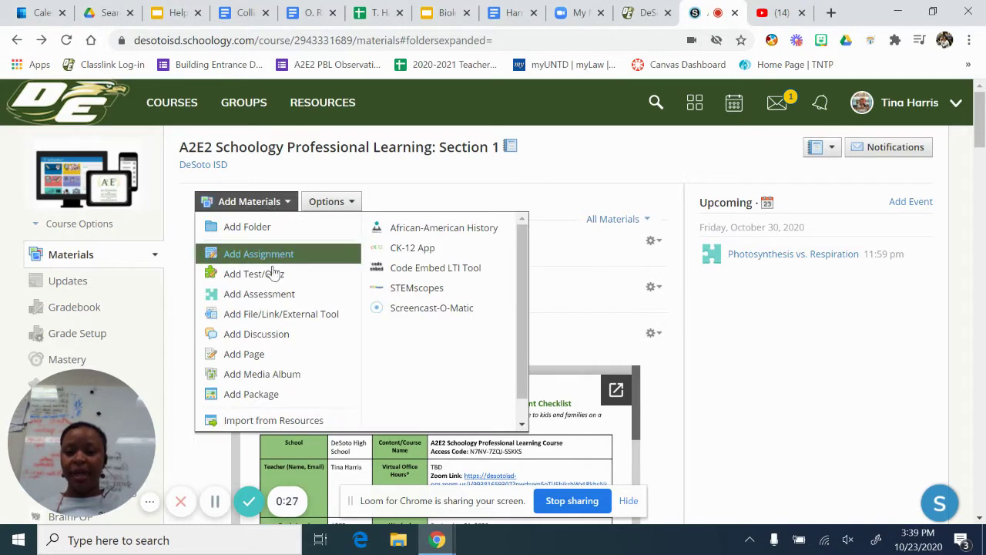
click(272, 297)
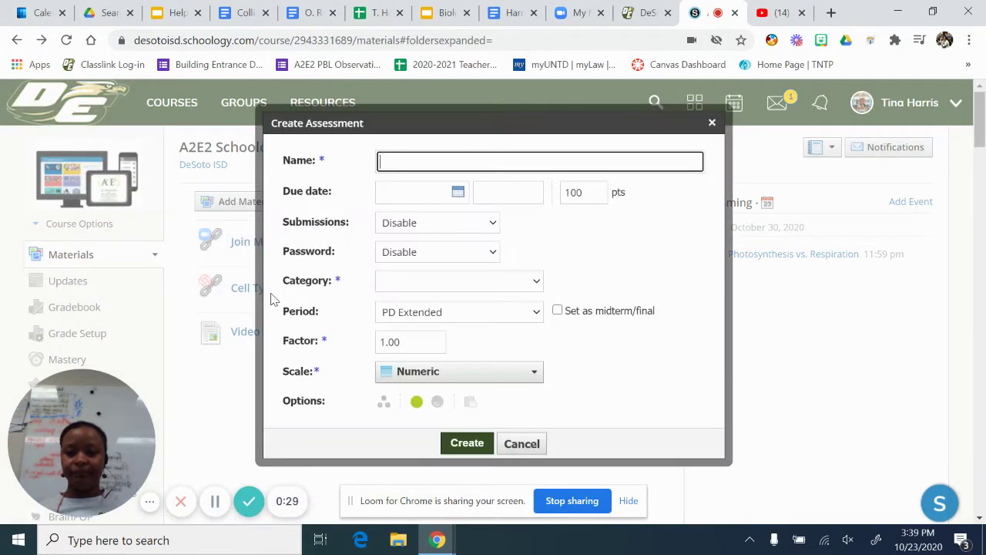
click(463, 159)
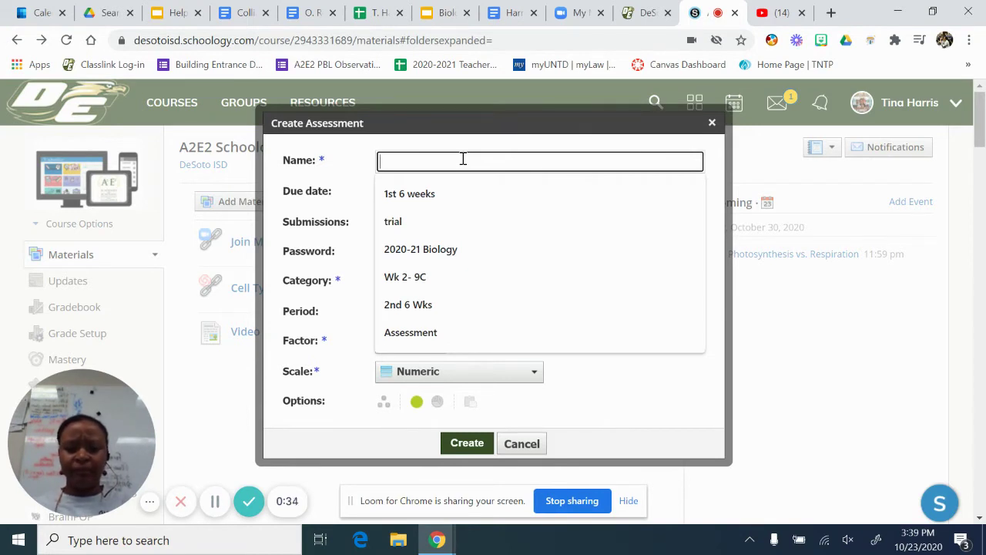
text(Home)
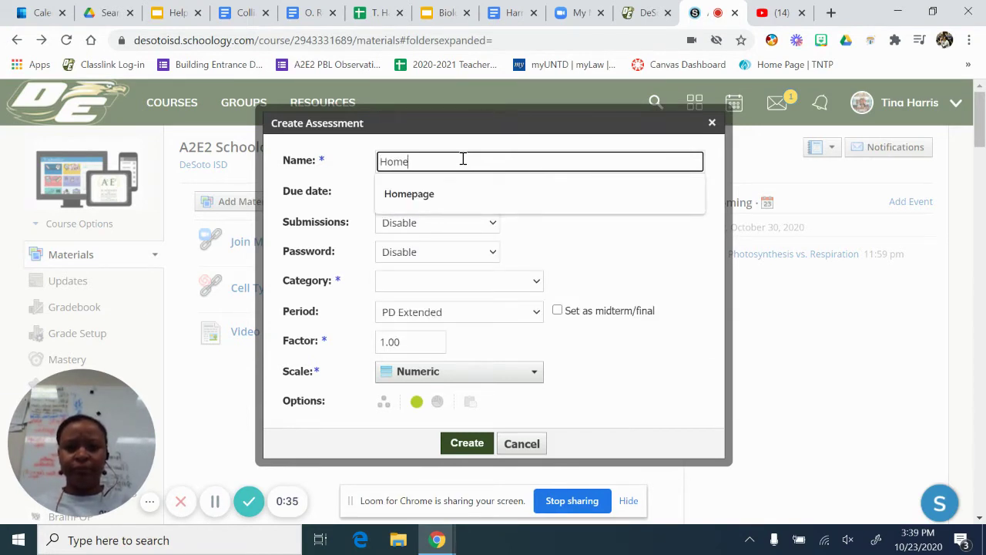
text(work #1)
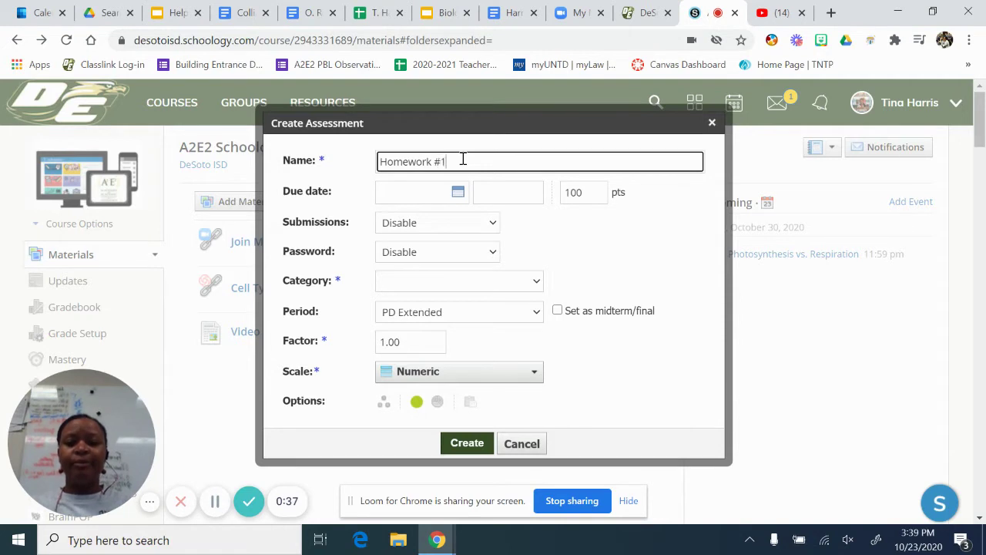
Set the assessment due date to 10/30/20 at 11:59PM.
click(443, 196)
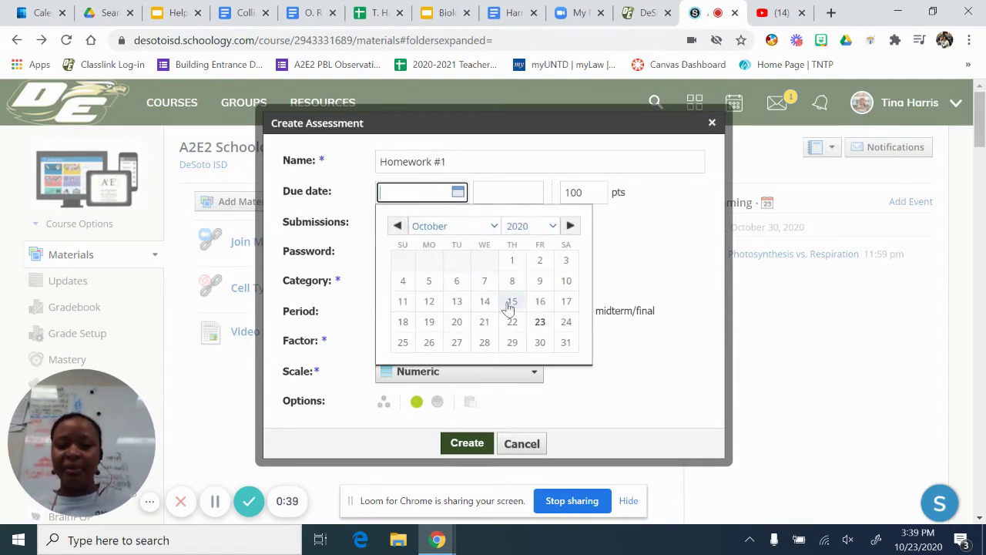
click(542, 341)
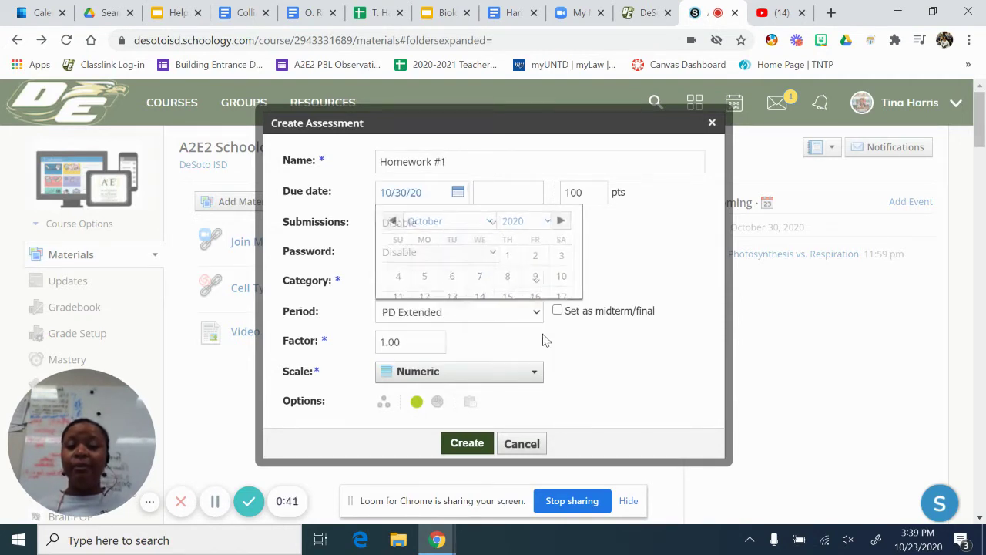
click(504, 198)
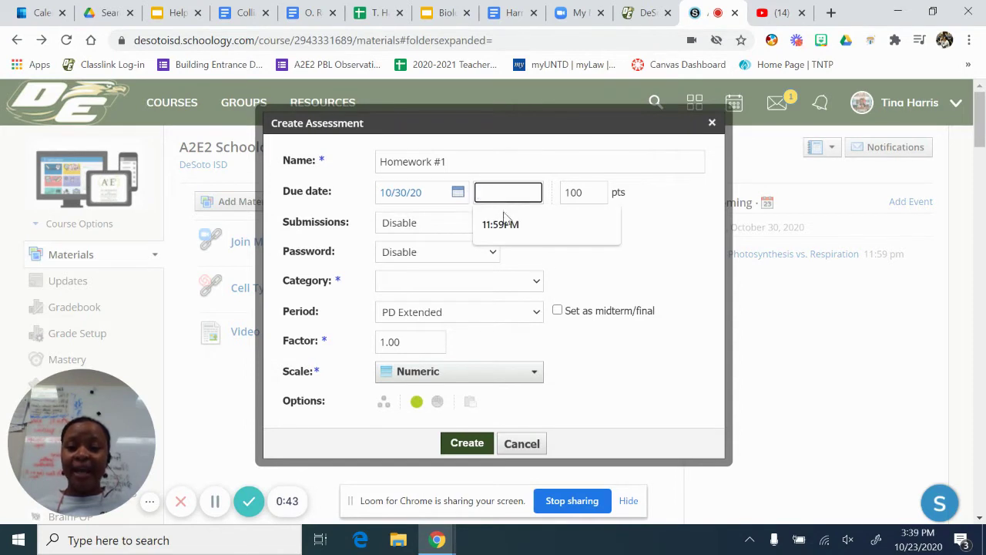
click(501, 224)
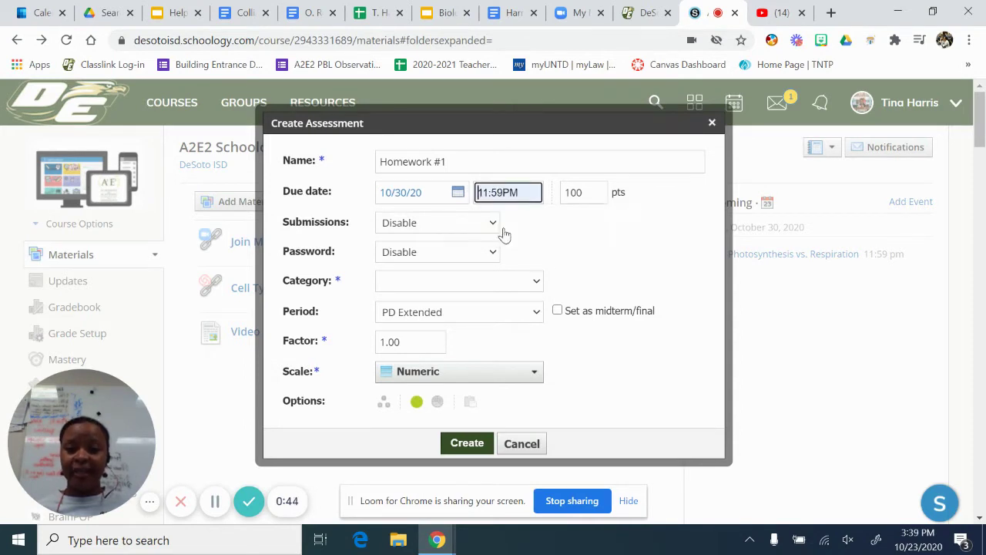
Enable submissions, put it in the homework category, and create the assessment.
click(407, 233)
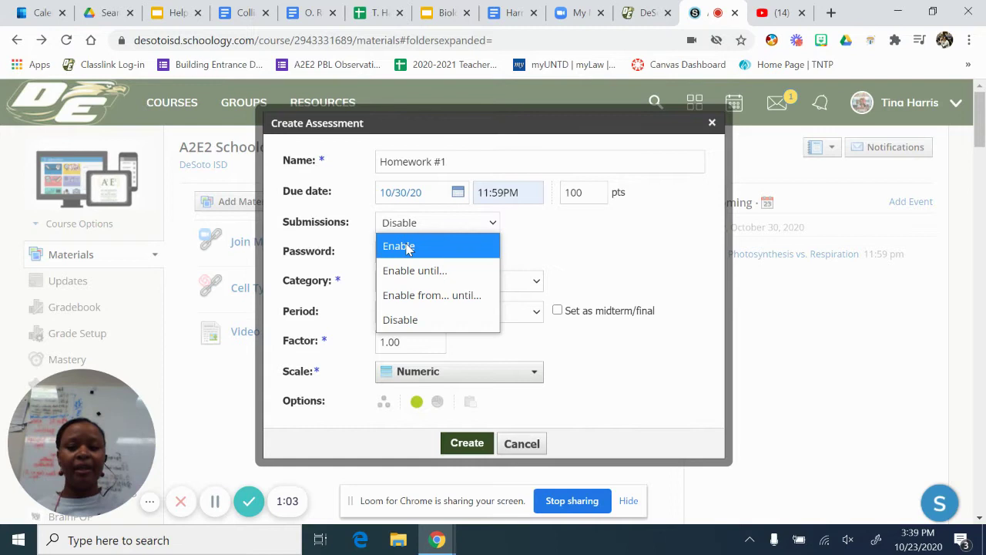
click(408, 247)
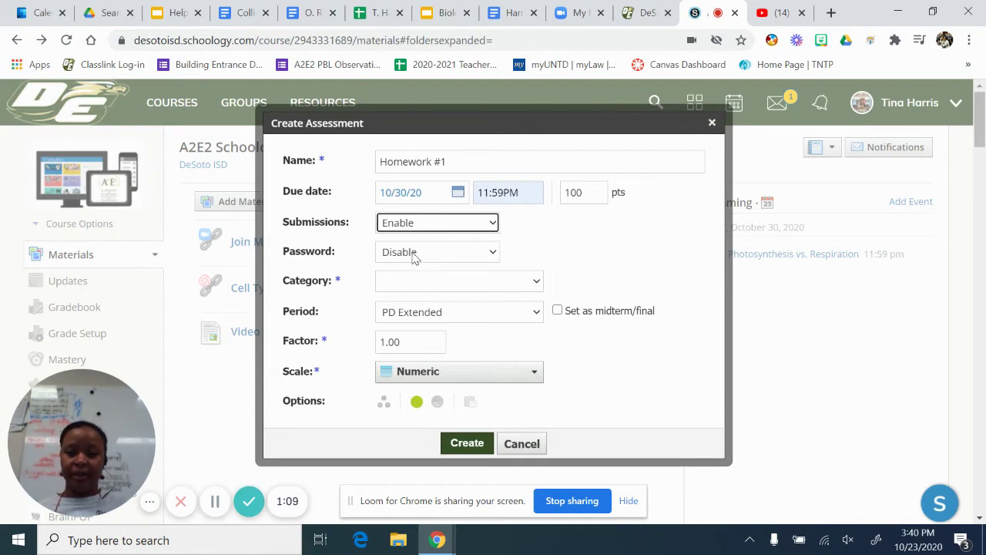
click(435, 281)
click(445, 378)
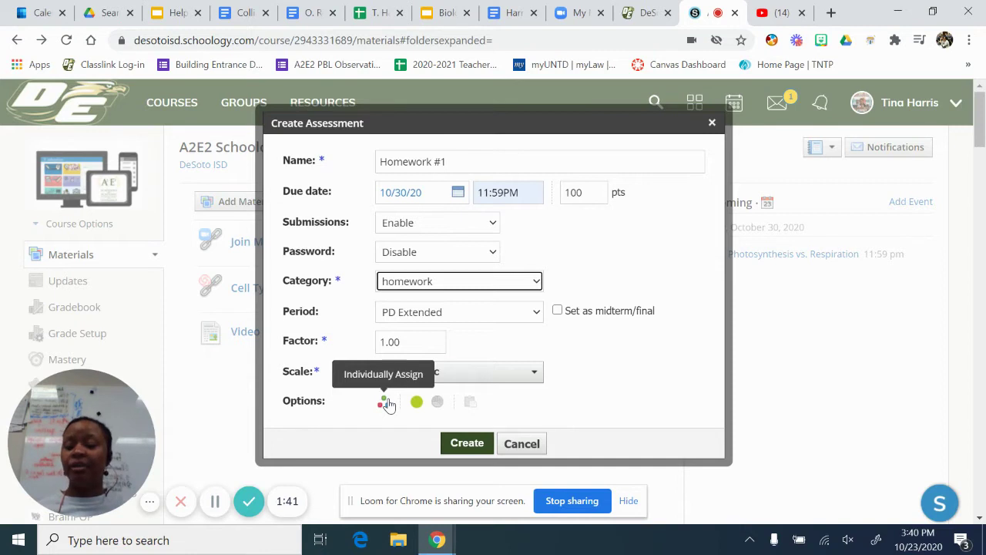
click(466, 444)
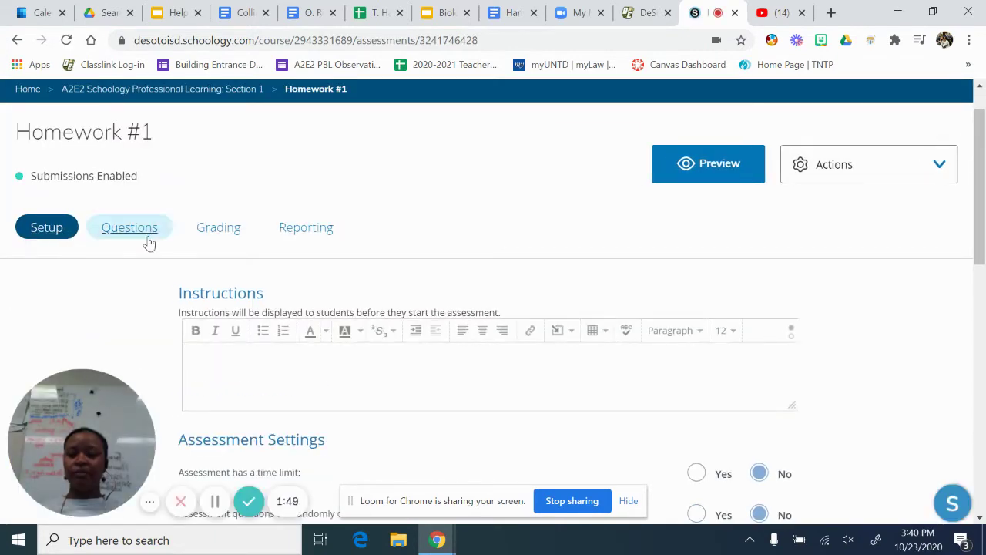
scroll(429, 396, down, 2)
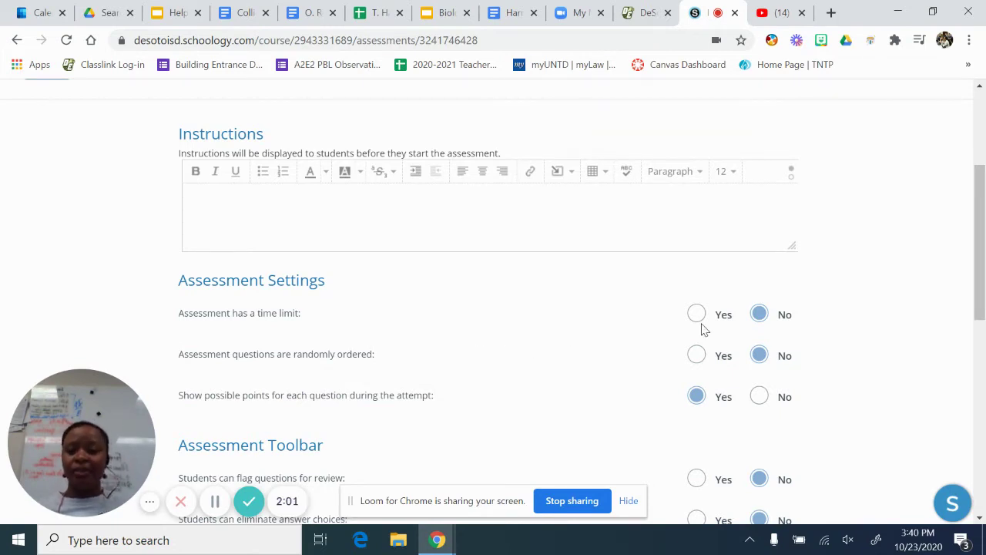
scroll(701, 328, down, 1)
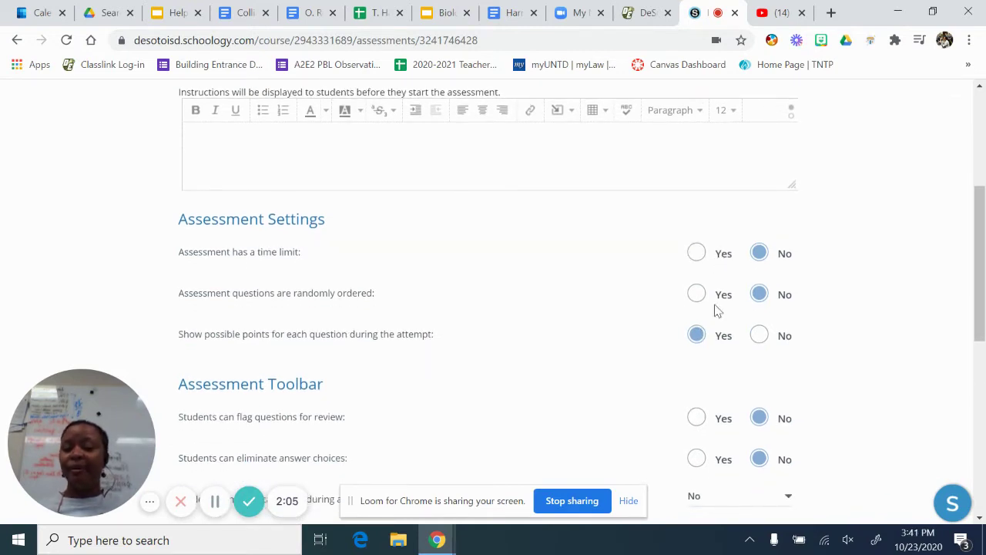
scroll(715, 310, down, 1)
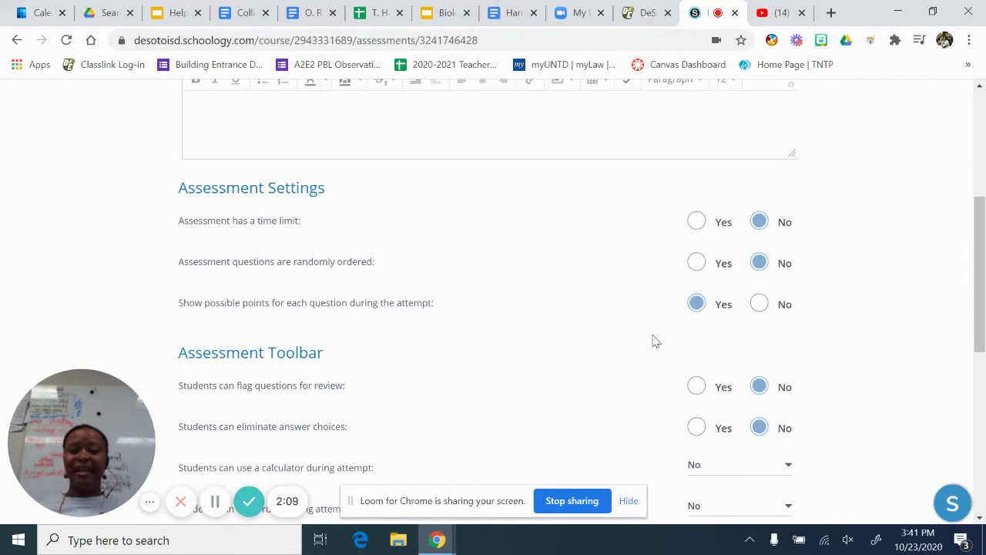
scroll(652, 341, down, 1)
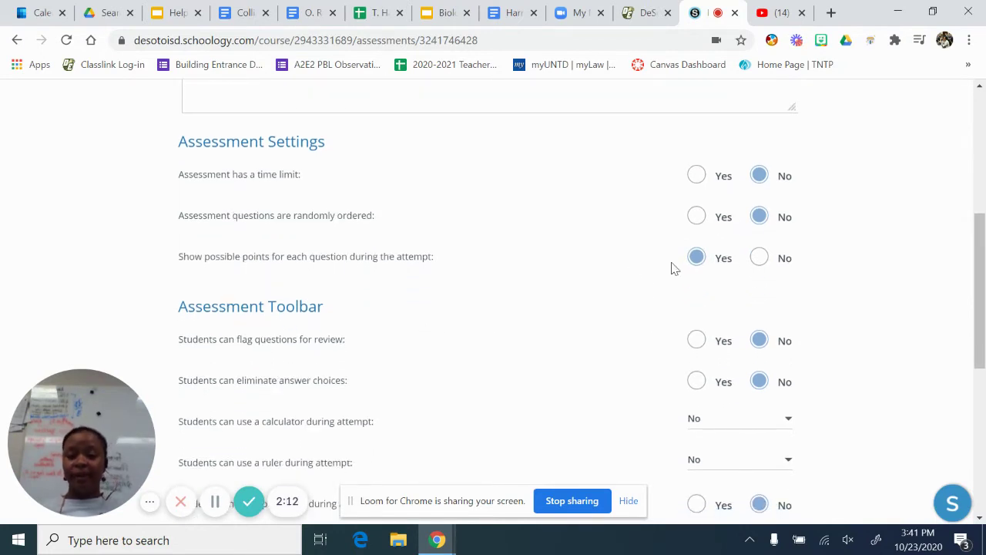
scroll(725, 269, down, 1)
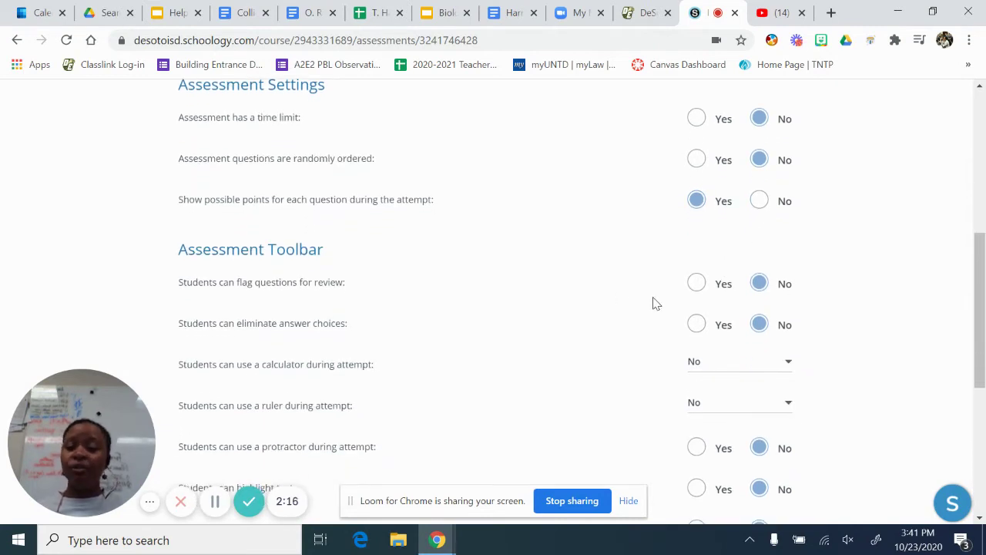
scroll(652, 301, down, 1)
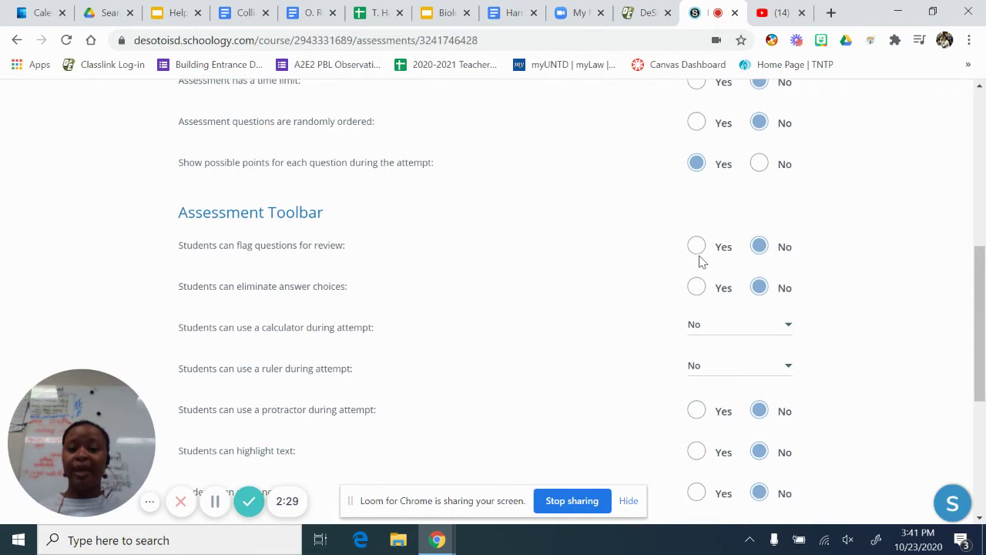
Turn on flag questions, eliminate answer choices, highlight text and notepad in the Assessment Toolbar.
click(698, 259)
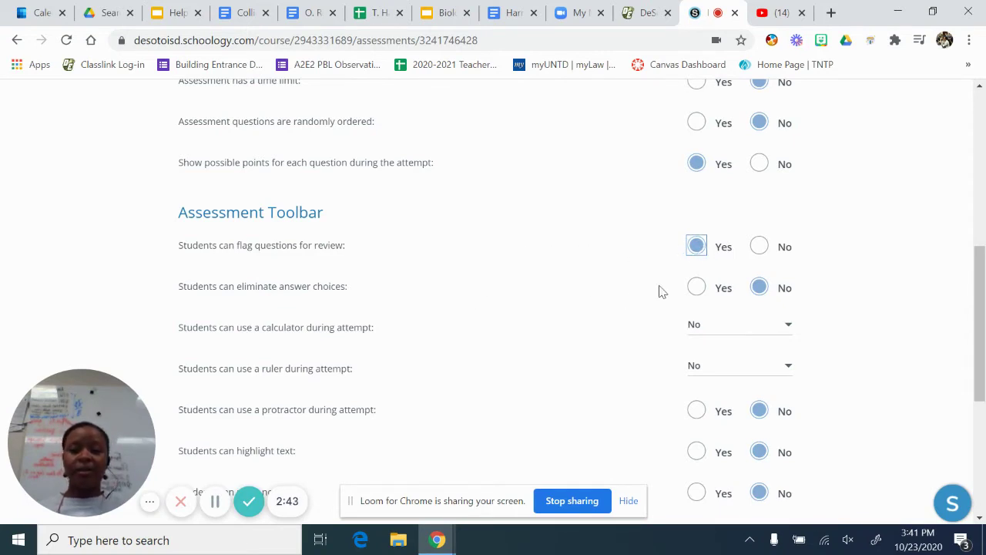
click(700, 289)
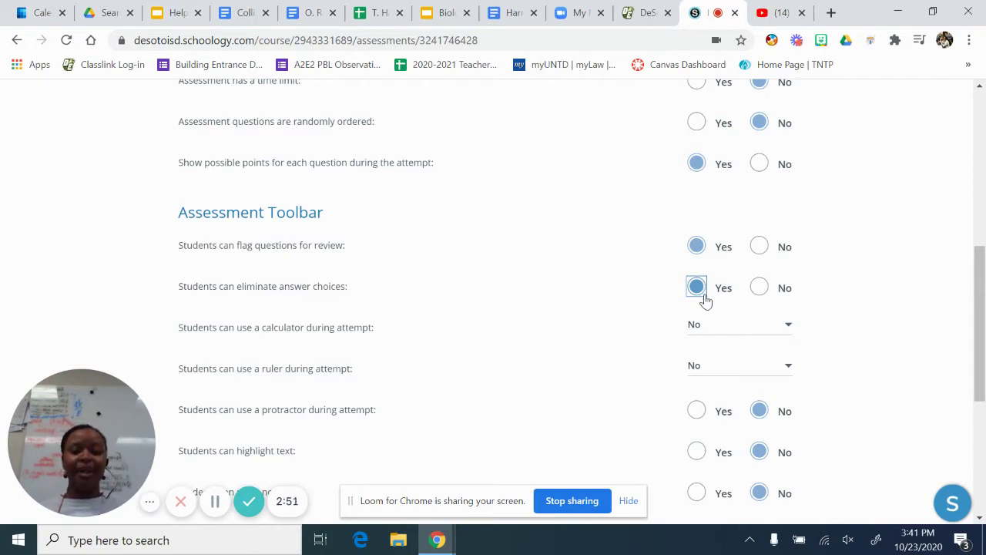
scroll(726, 361, down, 1)
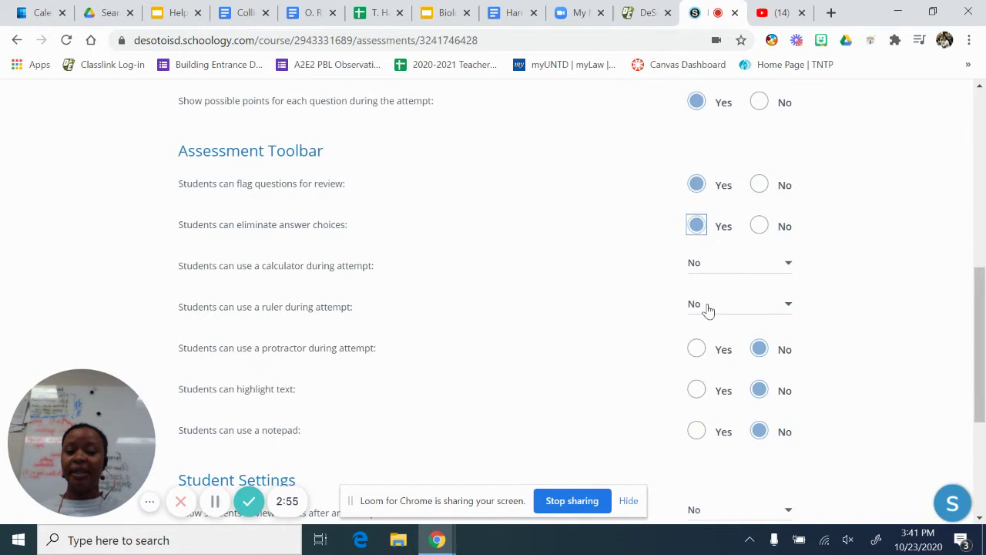
scroll(714, 347, down, 1)
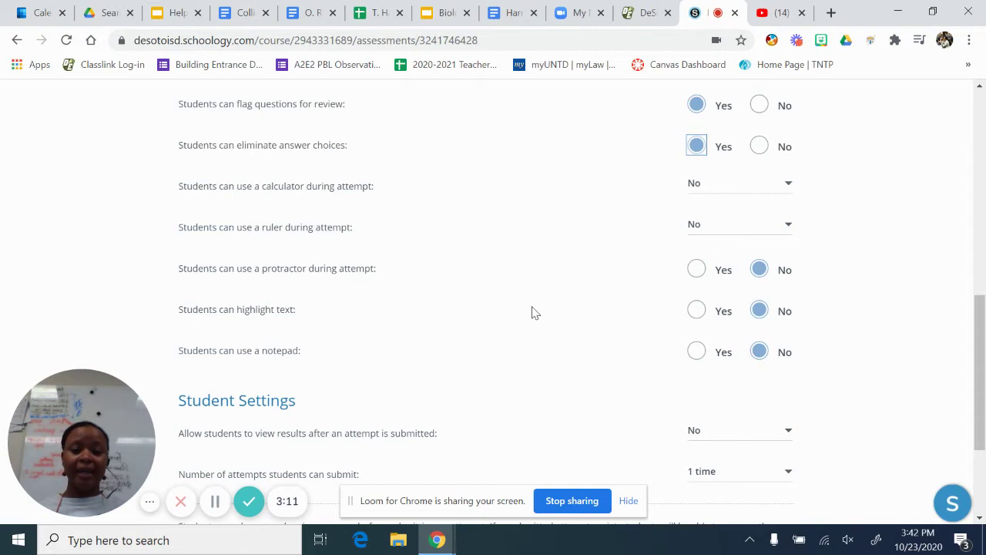
click(698, 311)
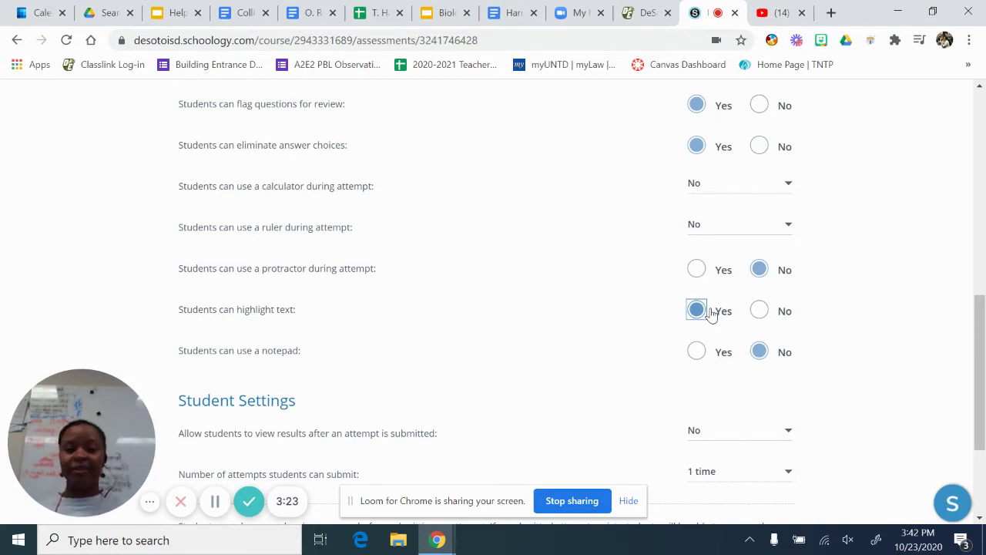
click(713, 367)
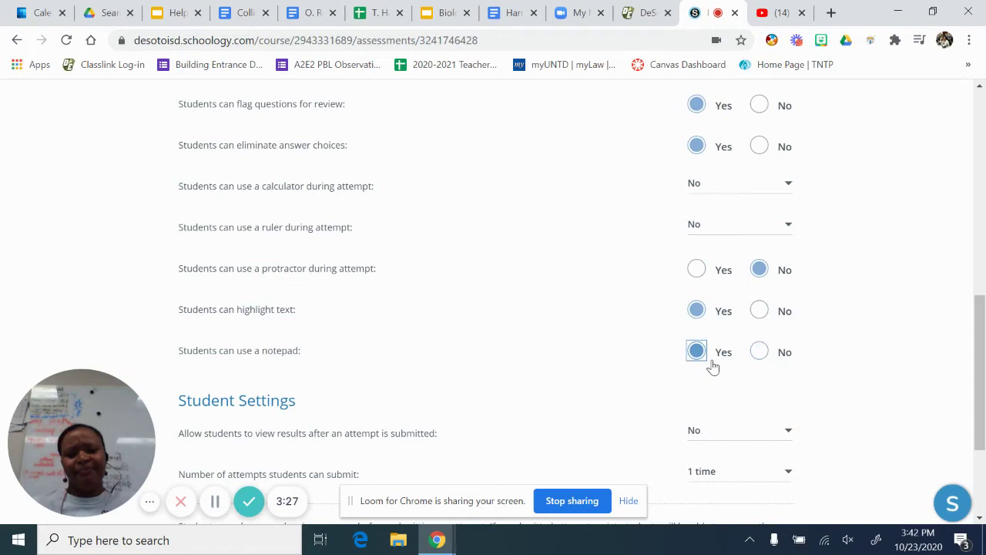
scroll(684, 400, down, 3)
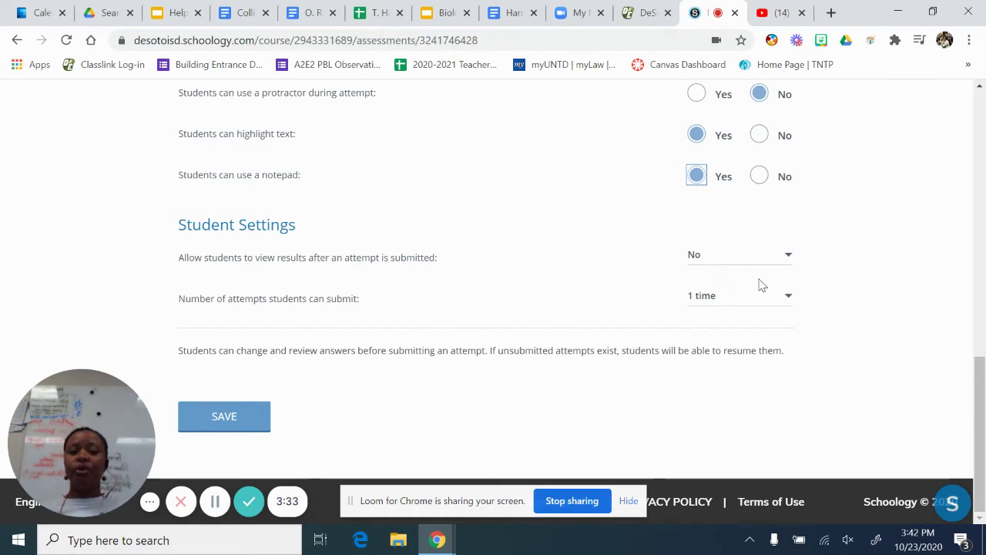
Let students view results after submitting, keeping attempts at 1.
click(791, 262)
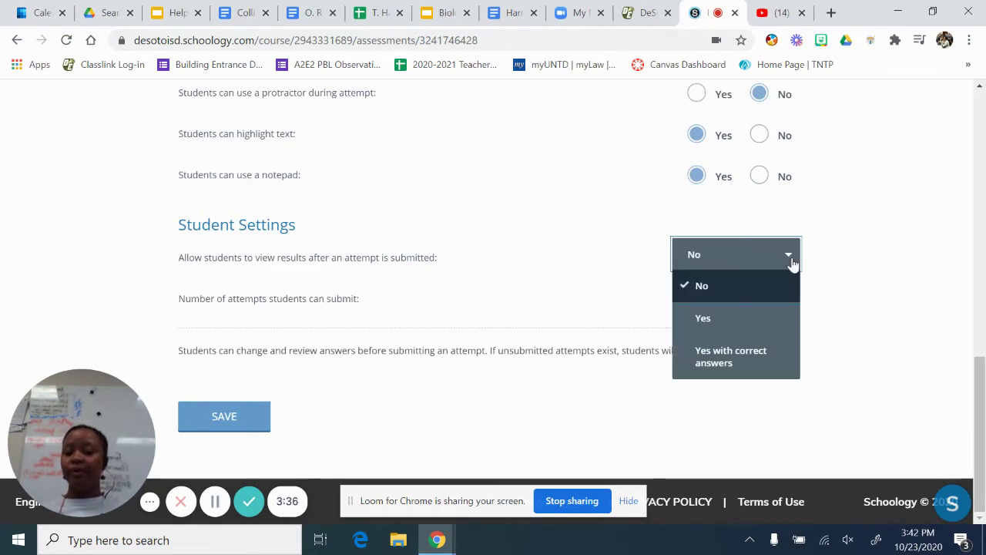
click(774, 323)
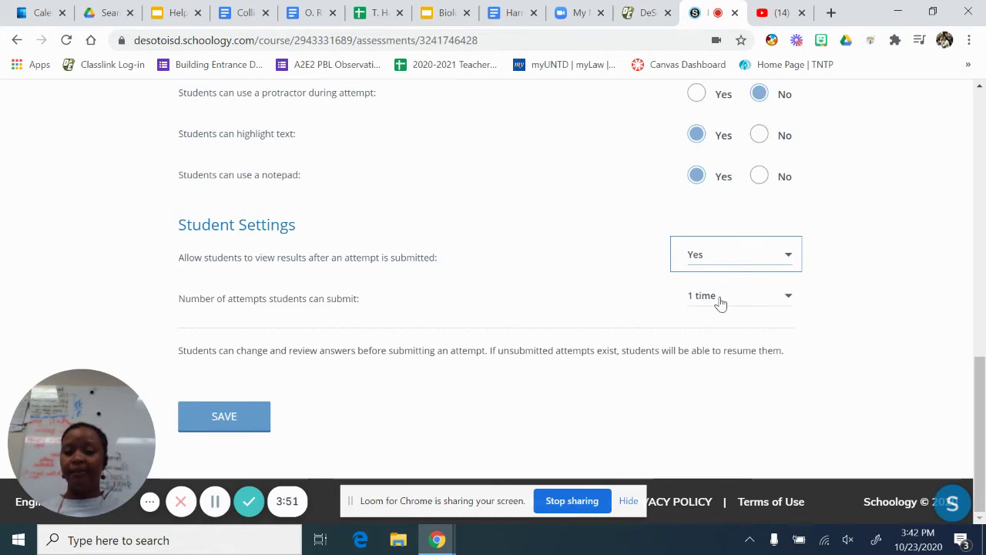
click(743, 292)
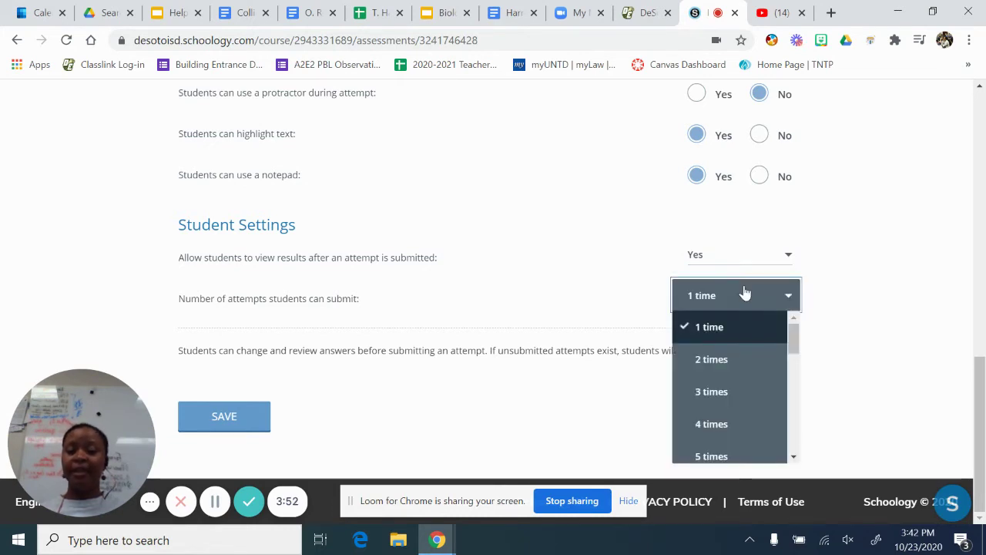
click(576, 301)
Save the assessment settings and switch to the YouTube video's Embed Video dialog.
click(244, 430)
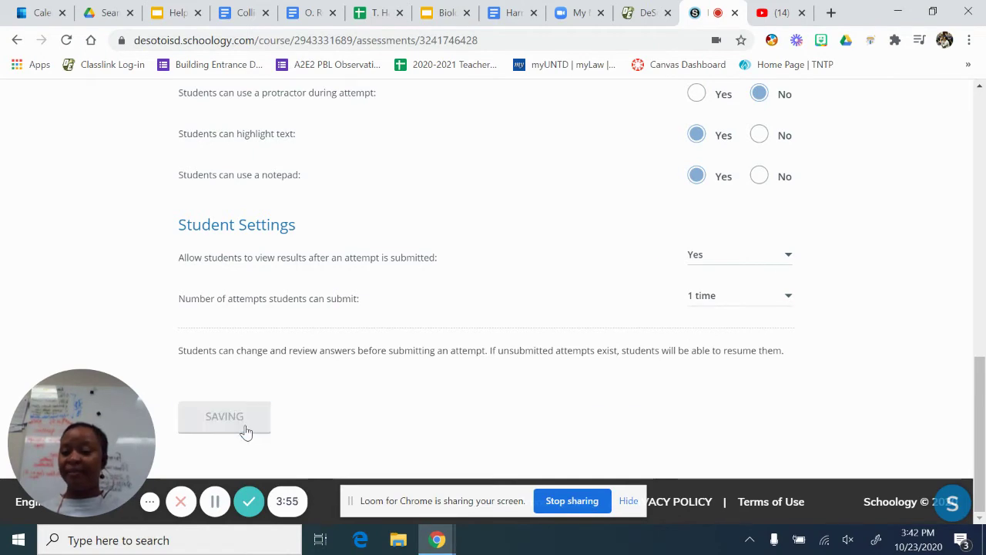
scroll(342, 347, up, 15)
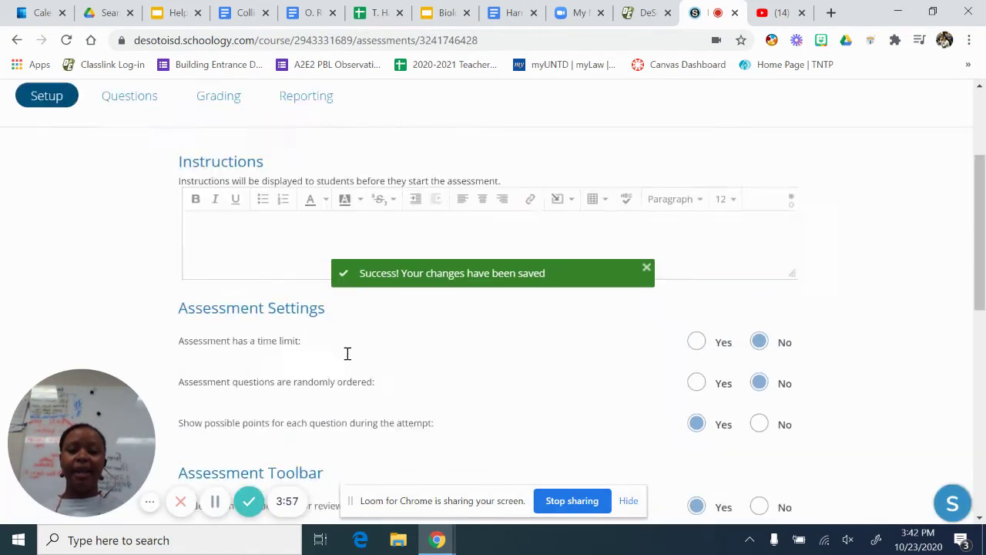
scroll(275, 418, down, 1)
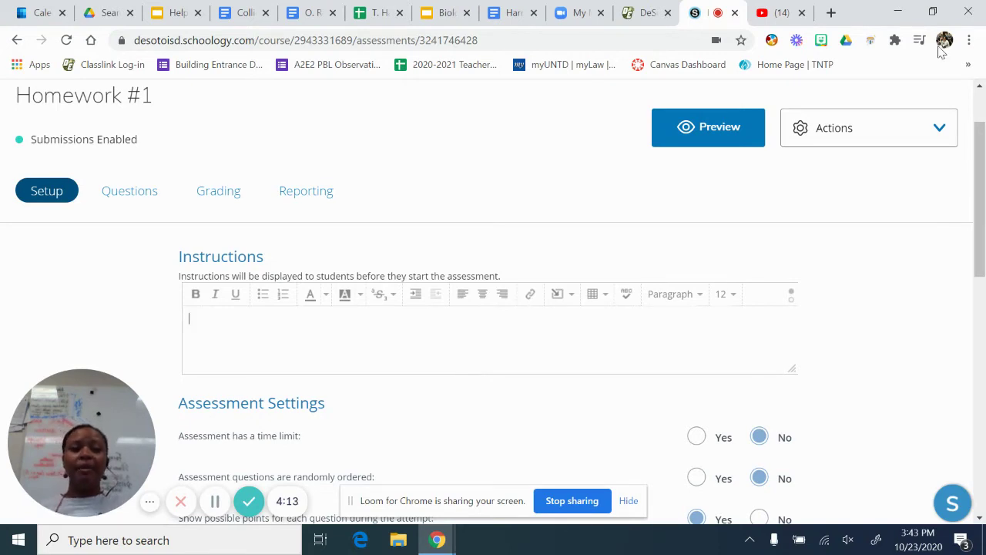
click(779, 12)
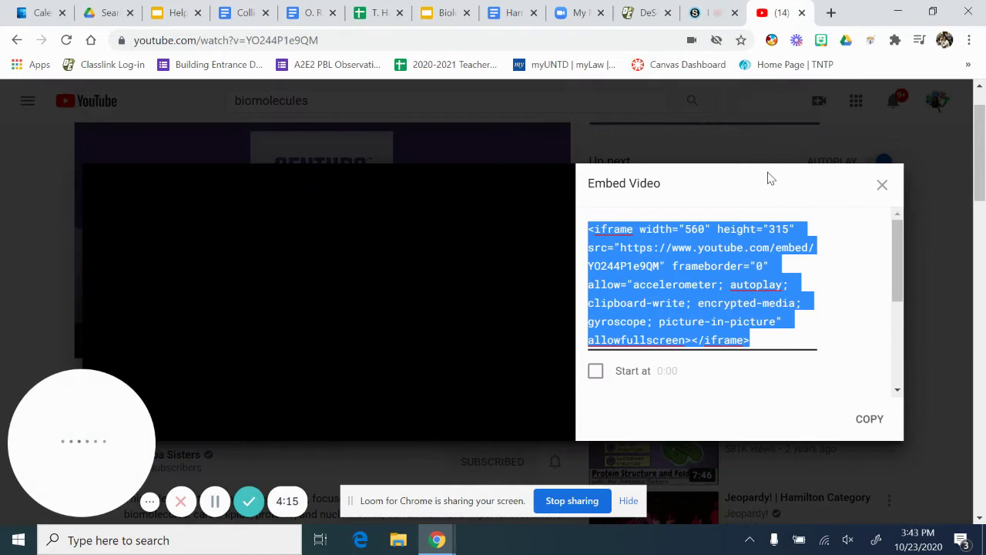
Copy the Biomolecules (Updated) video's iframe embed code and return to Homework #1.
click(882, 185)
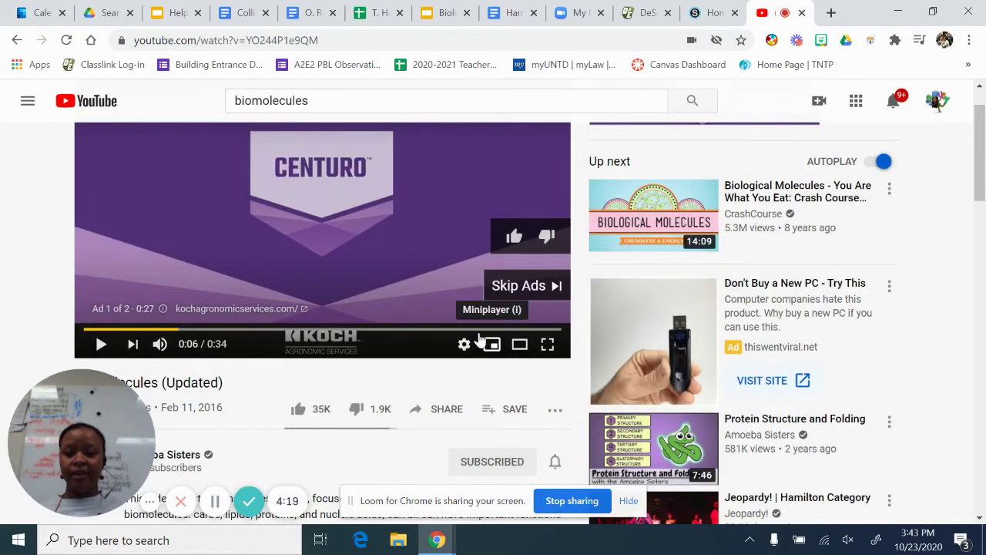
click(441, 423)
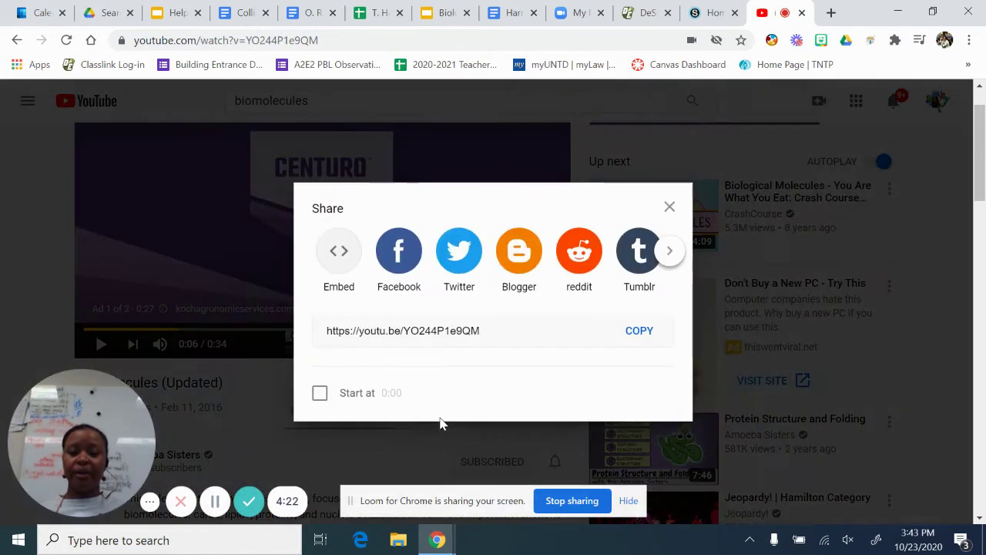
click(341, 259)
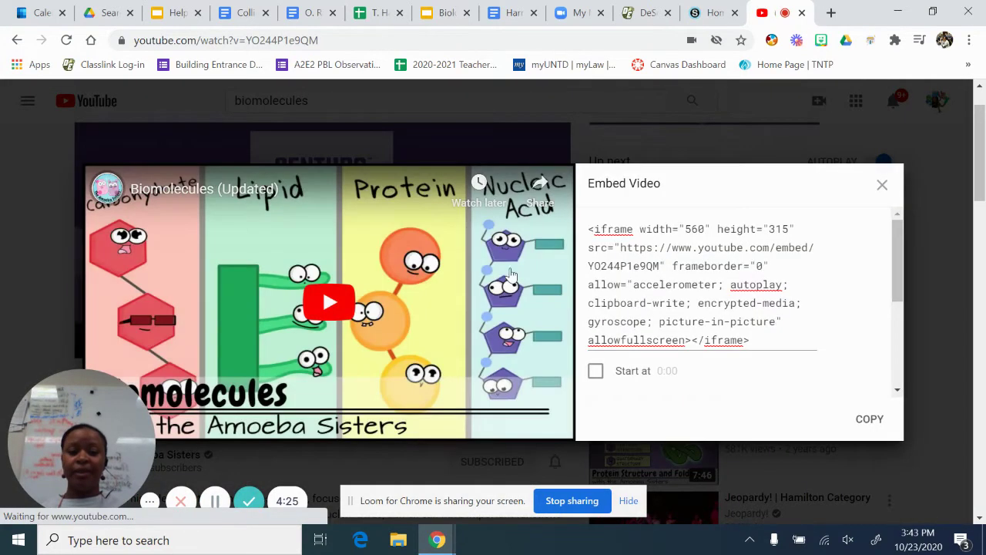
click(864, 419)
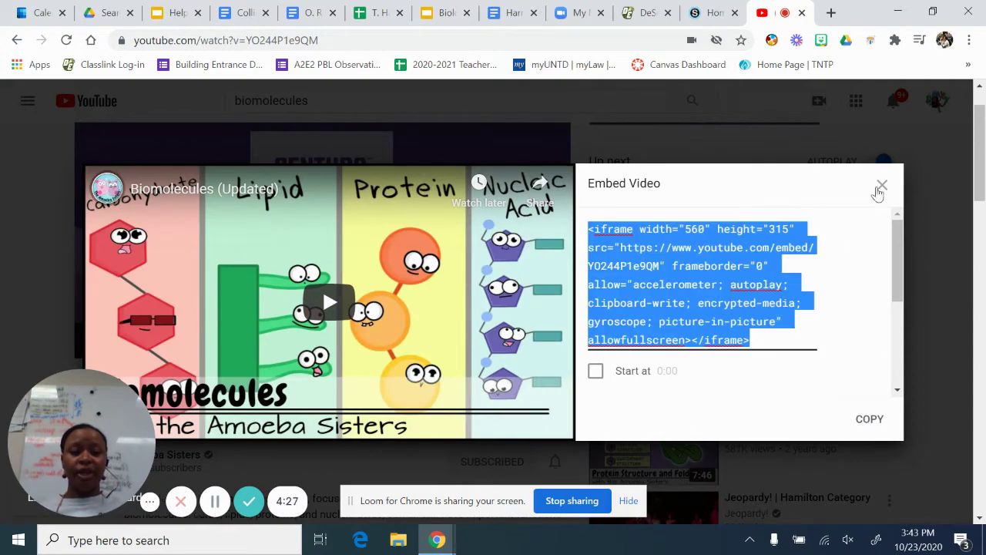
click(882, 185)
click(450, 412)
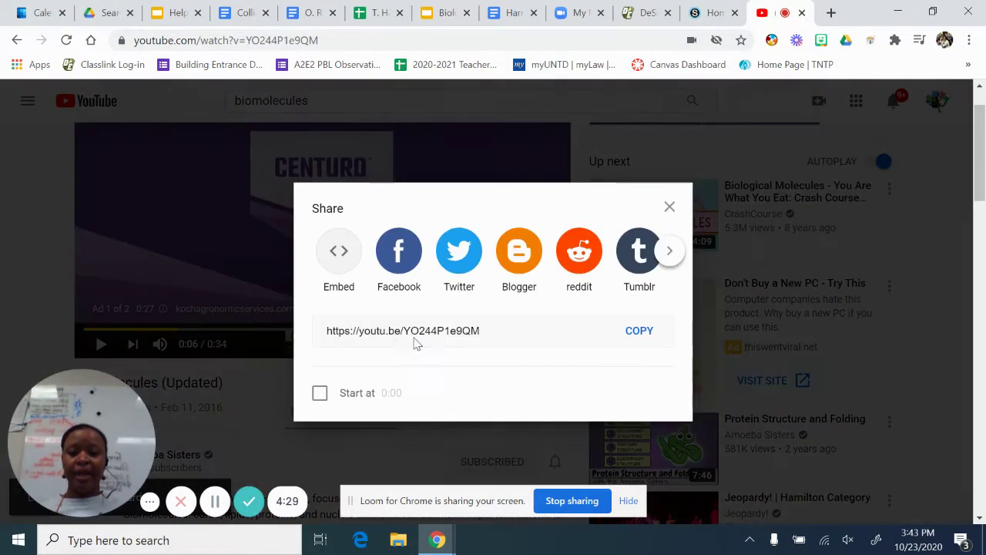
click(334, 265)
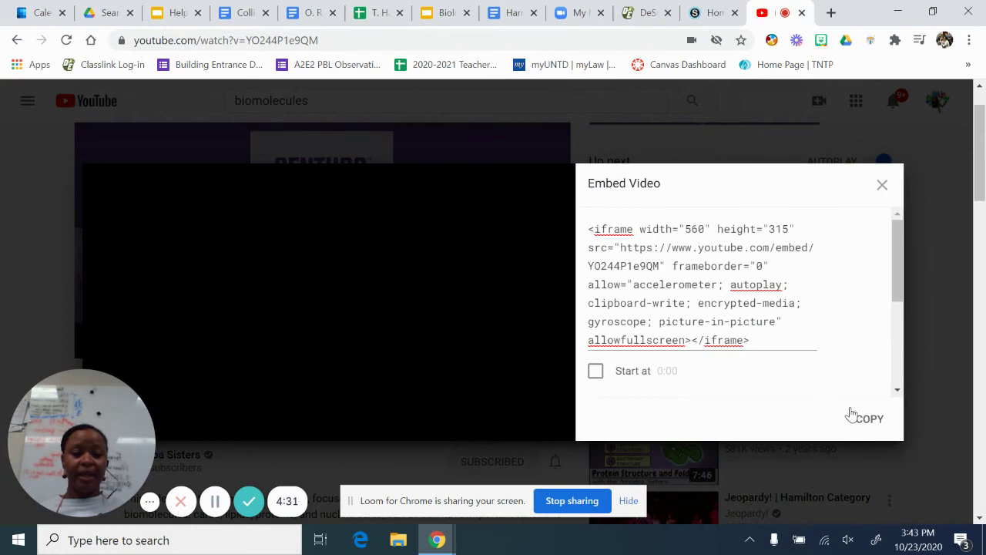
click(882, 185)
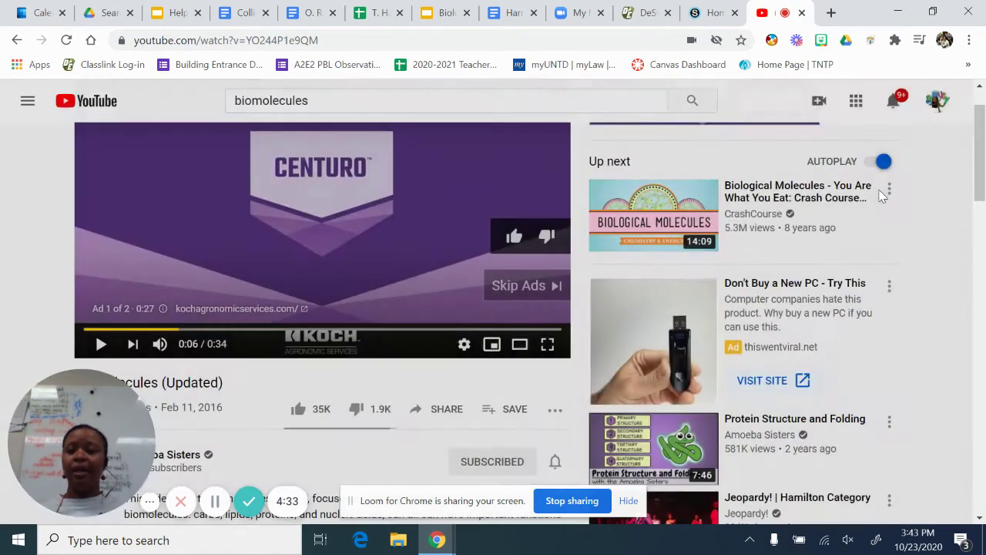
click(696, 19)
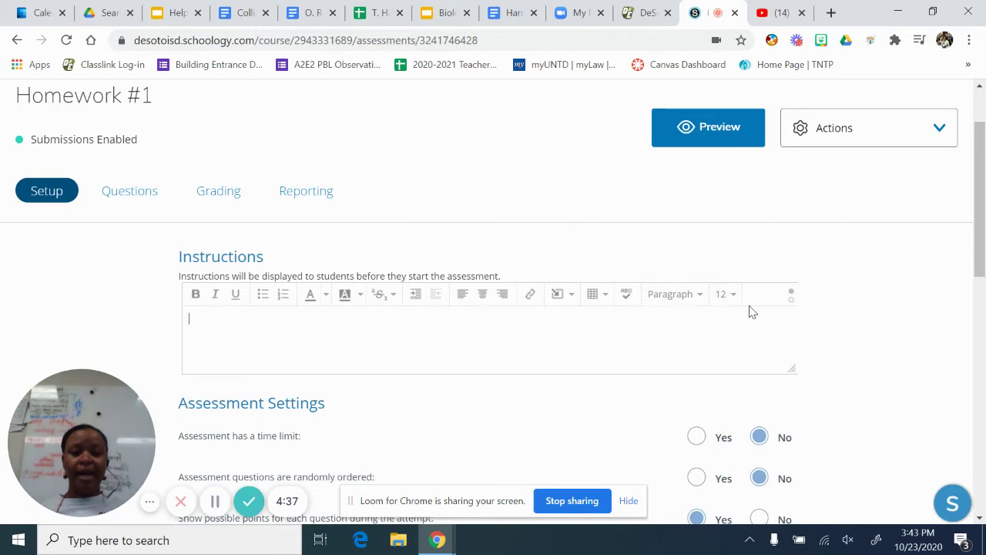
Insert the pasted YouTube iframe code as web Media in the Instructions box.
click(559, 295)
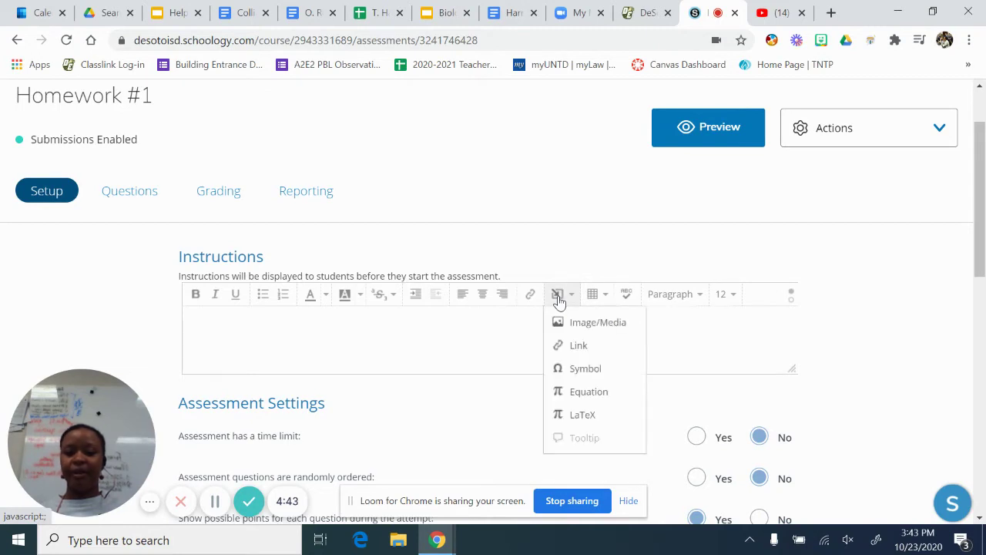
click(567, 324)
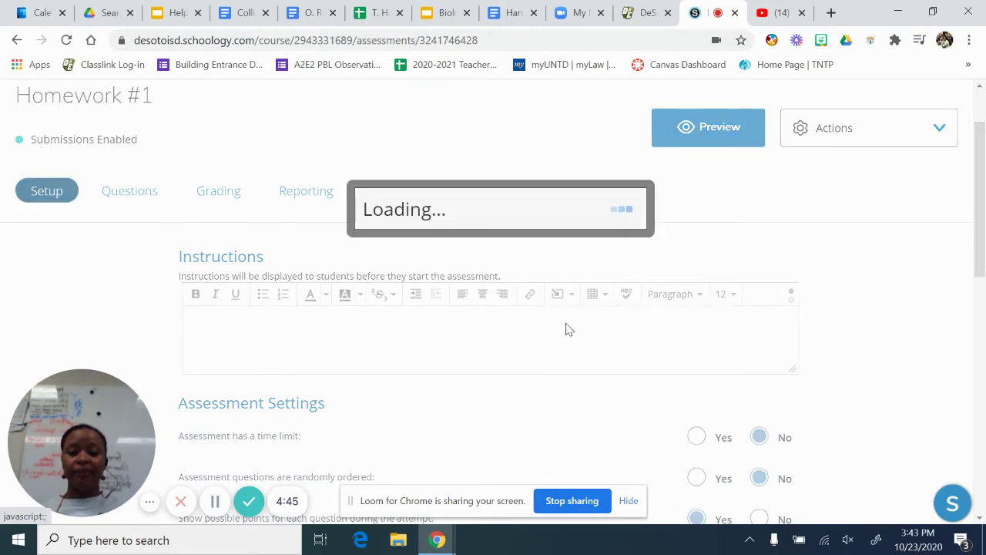
click(471, 206)
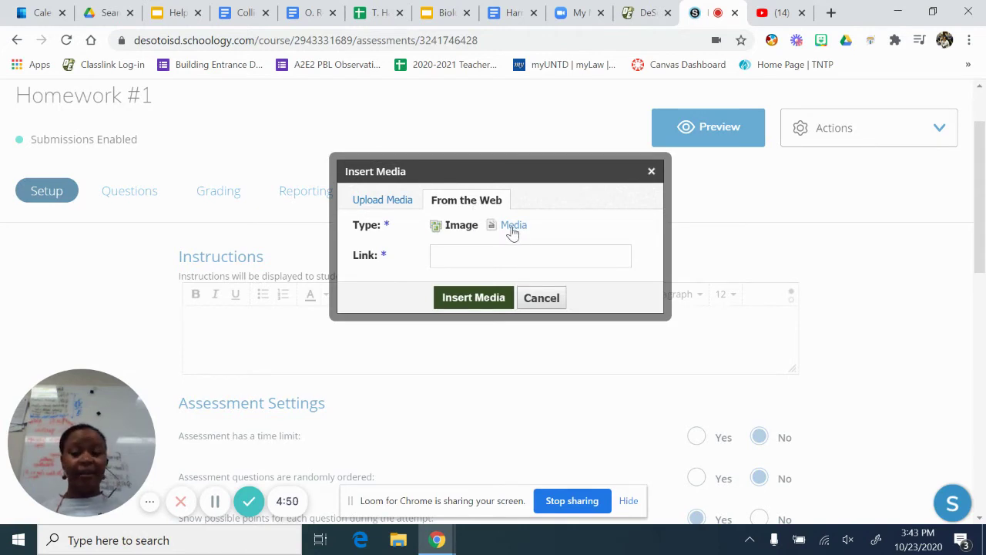
click(512, 225)
click(509, 254)
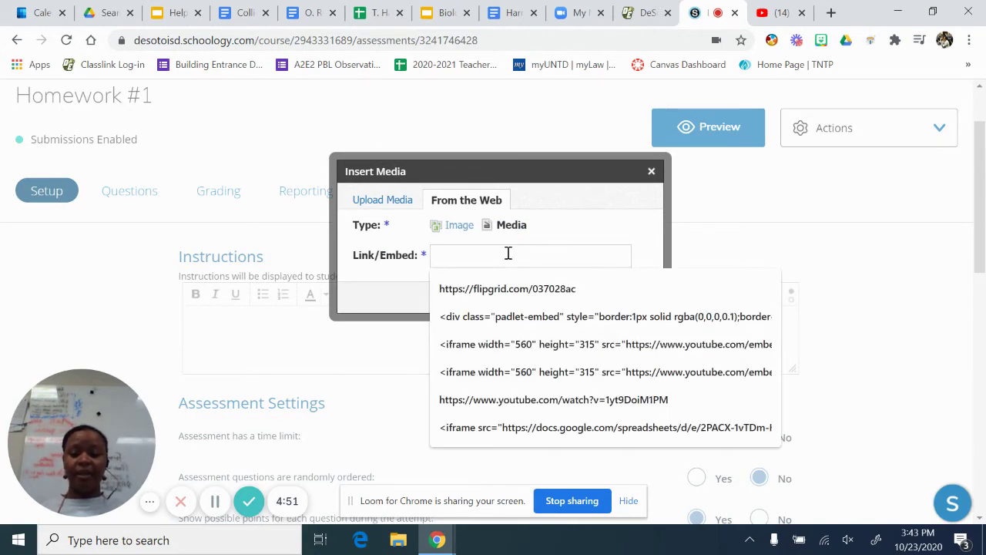
key(ctrl+v)
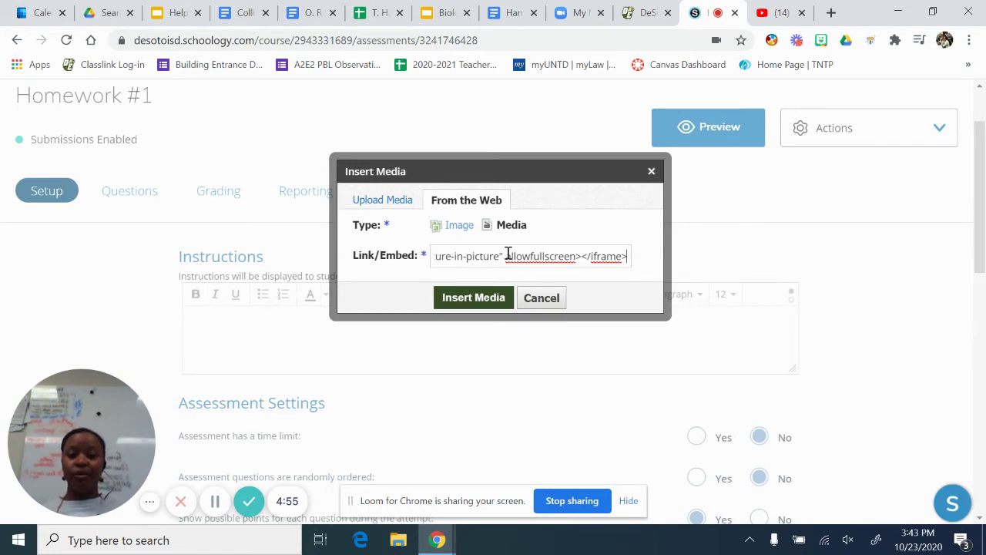
click(480, 296)
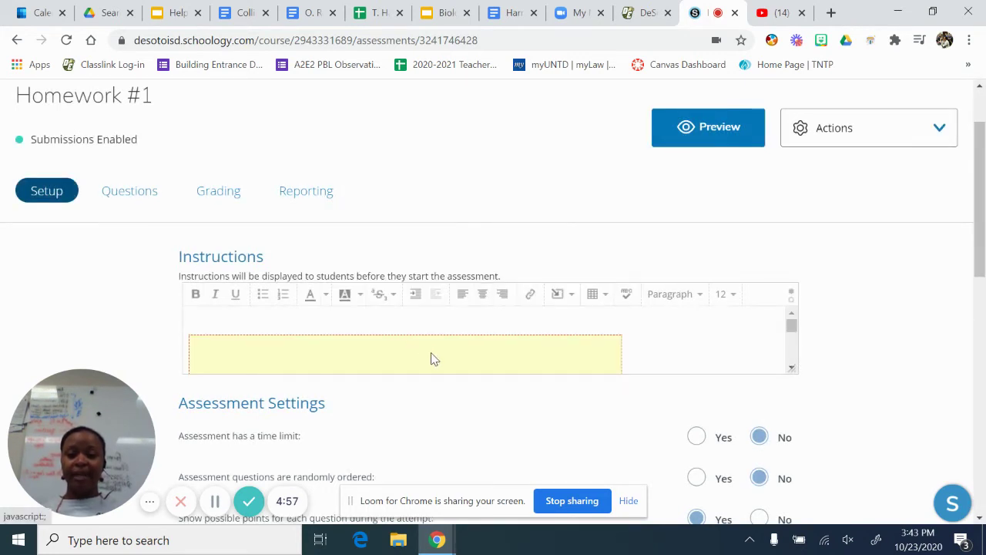
click(432, 351)
Add 'Instructions: Watch the video first. Then answer the questions that follow.' at font size 16.
click(452, 318)
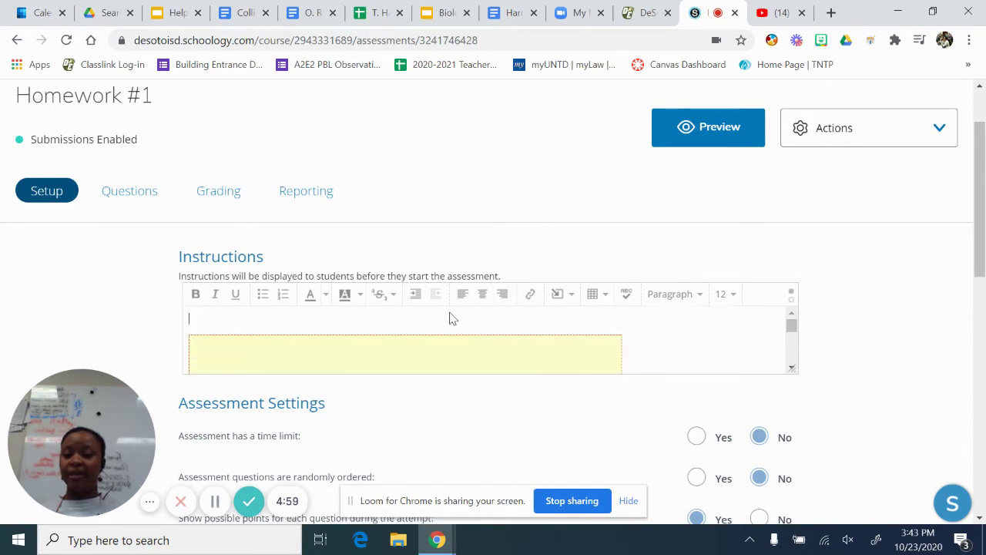
text(Ins)
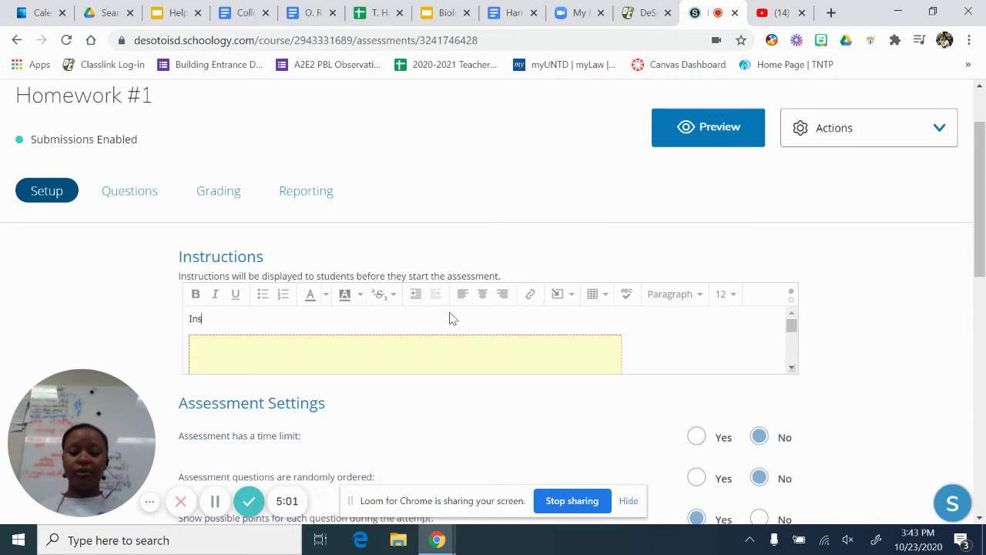
text(tructions)
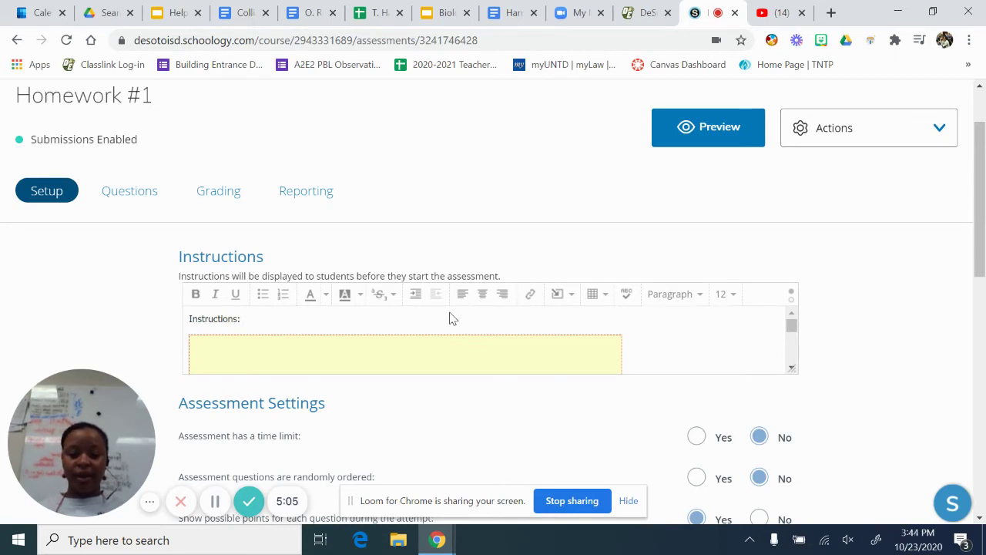
text(: Watc)
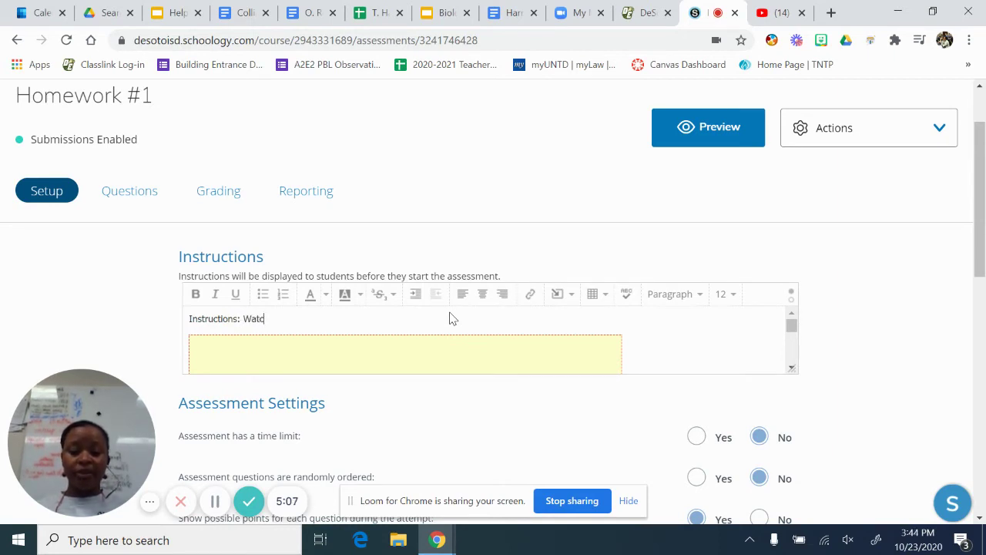
text(h the video)
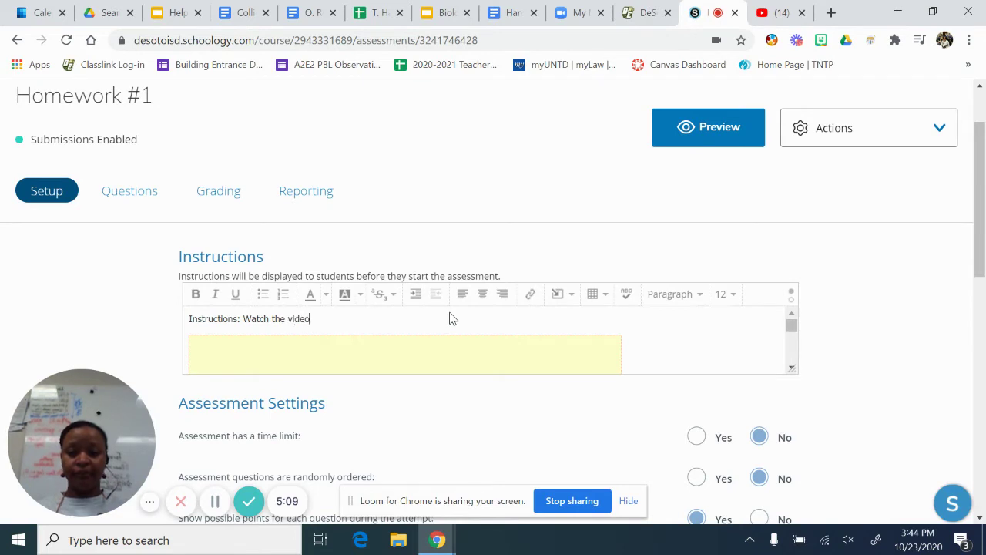
text( firat.)
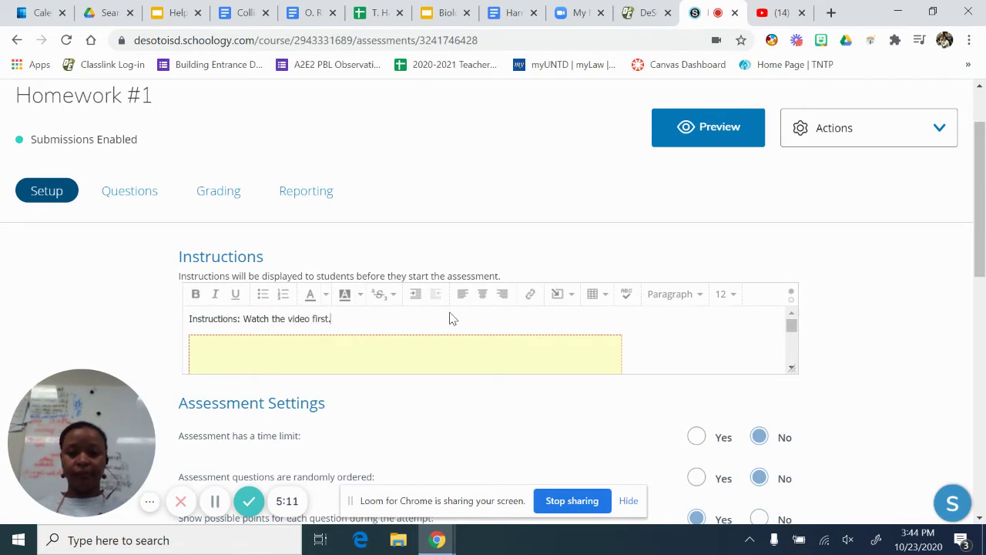
text( Then answer)
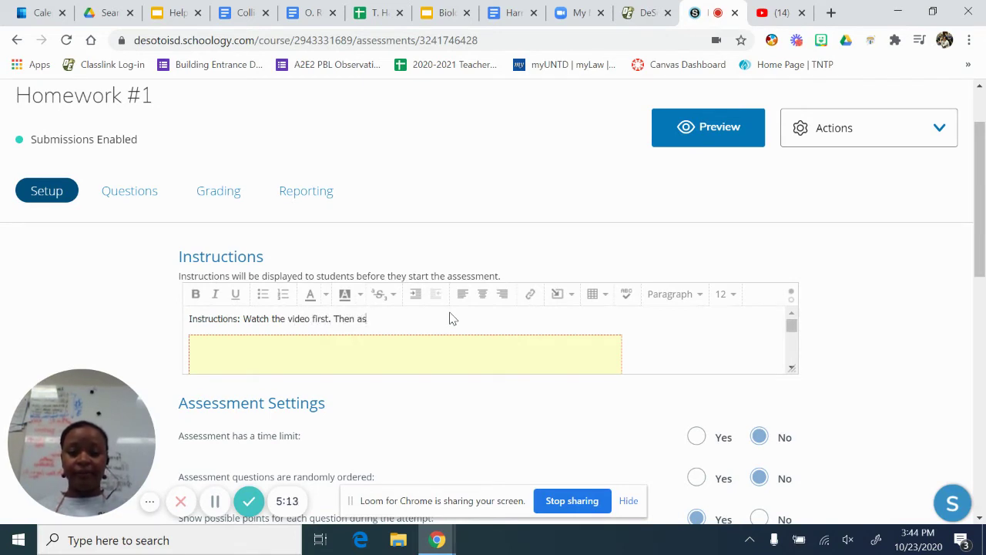
text( the )
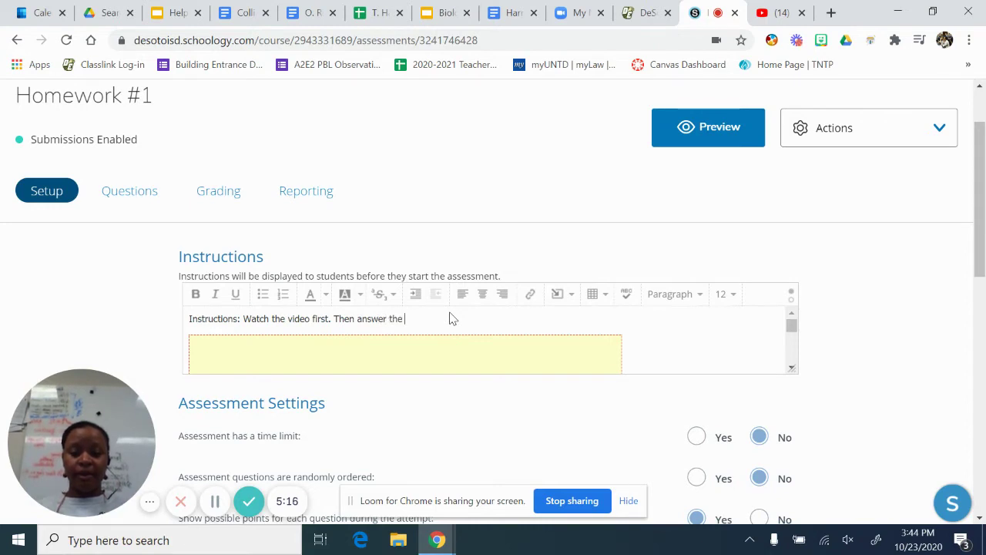
text(questions that)
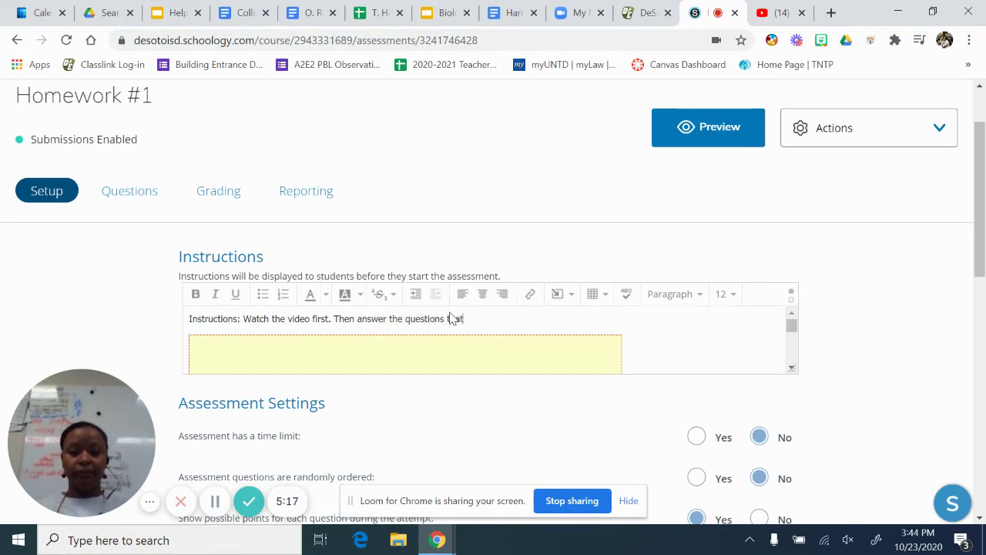
text( follow.)
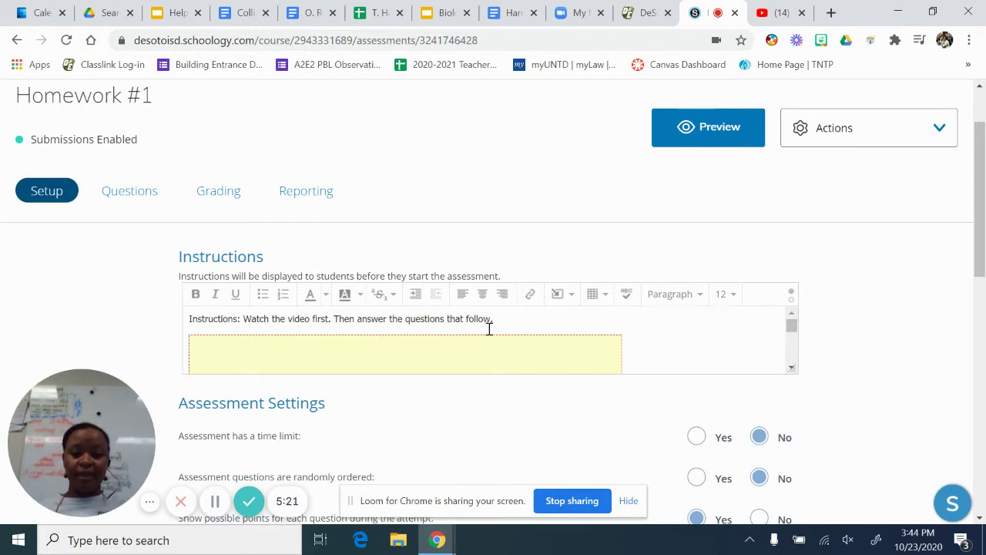
drag(506, 324, 189, 317)
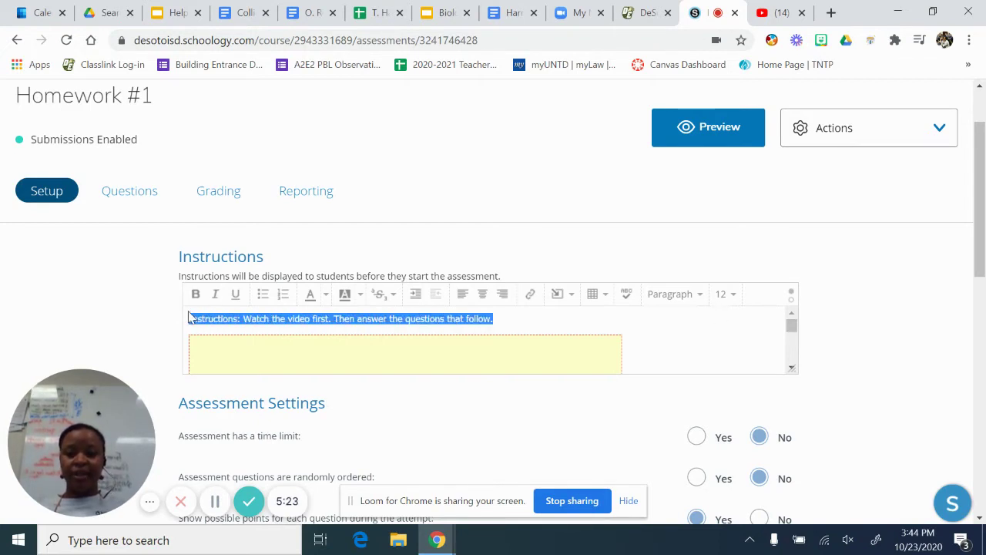
click(731, 294)
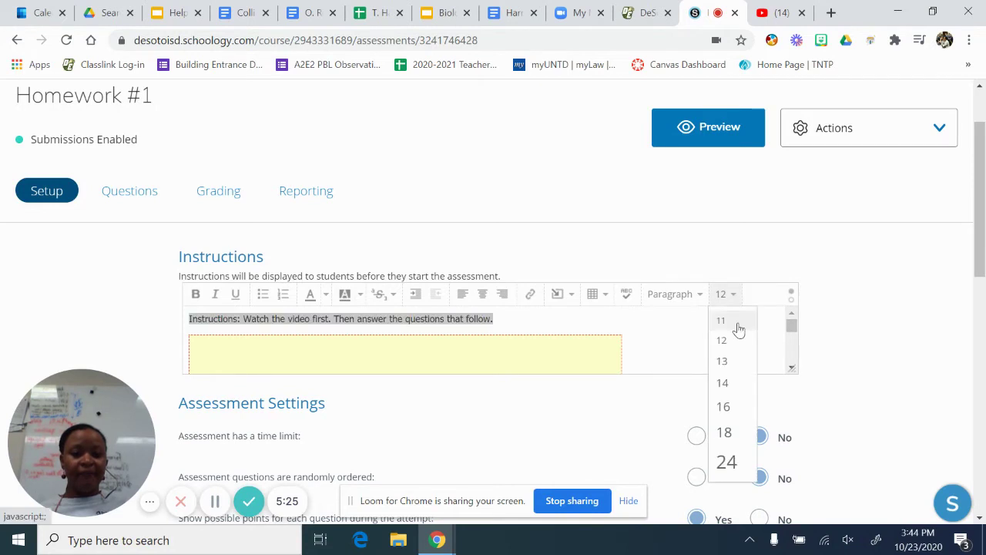
click(732, 408)
click(253, 324)
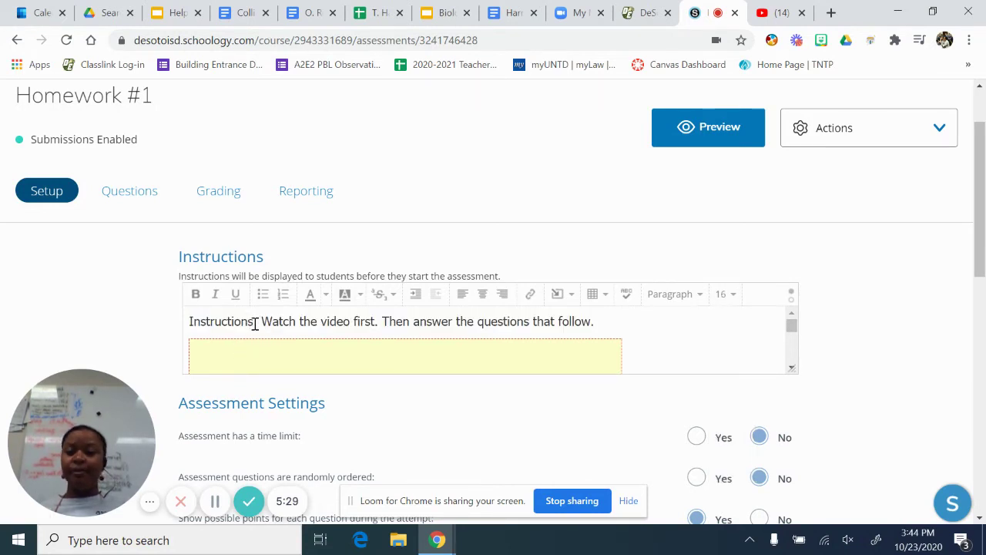
Make the label 'Instructions' bold.
drag(254, 324, 171, 335)
click(195, 294)
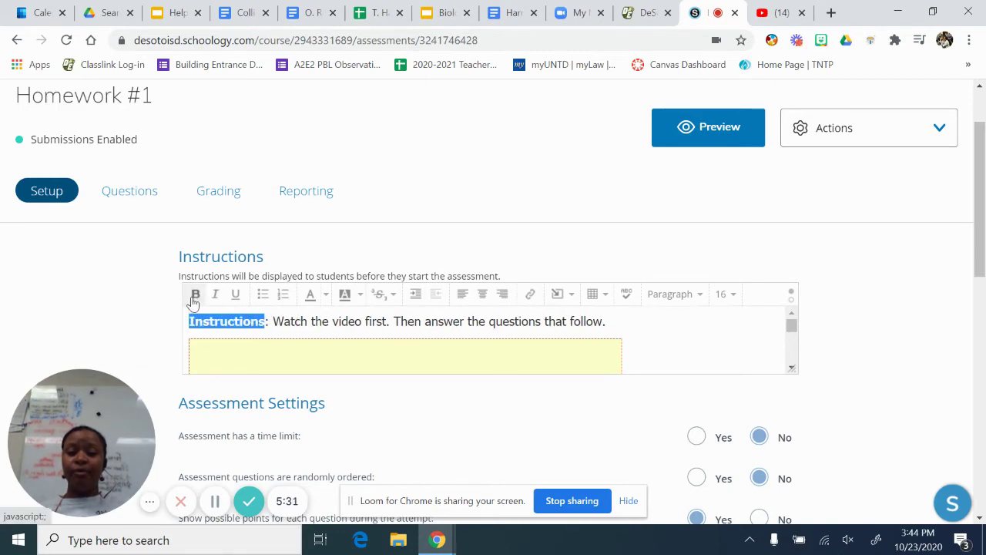
click(630, 325)
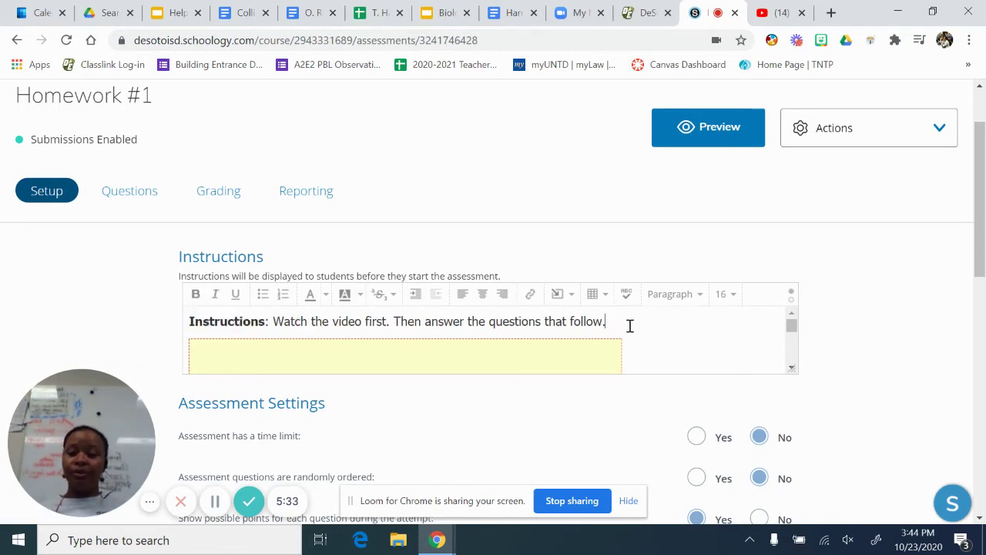
scroll(828, 385, down, 2)
scroll(840, 378, up, 3)
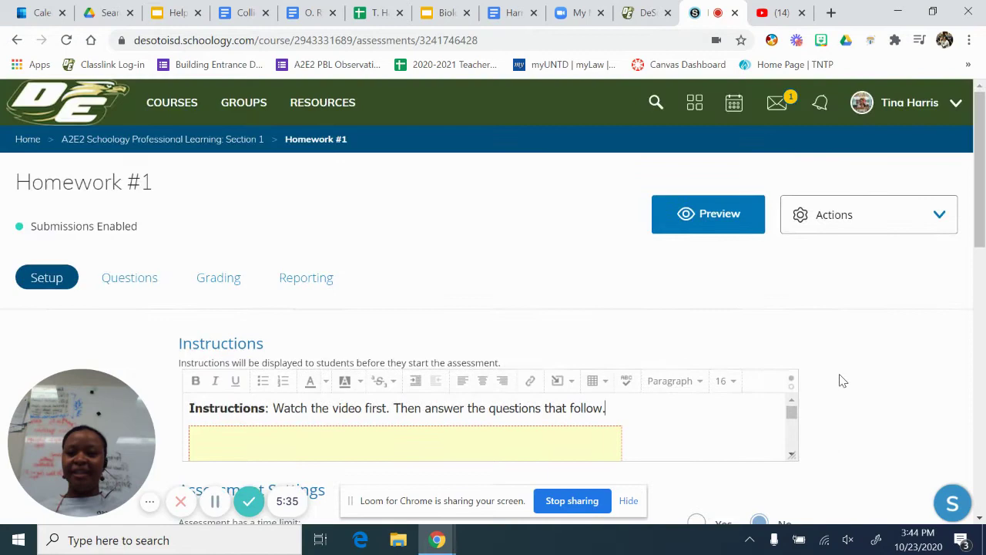
Save the Homework #1 setup and go to its empty Questions page with 0 items.
scroll(839, 379, down, 10)
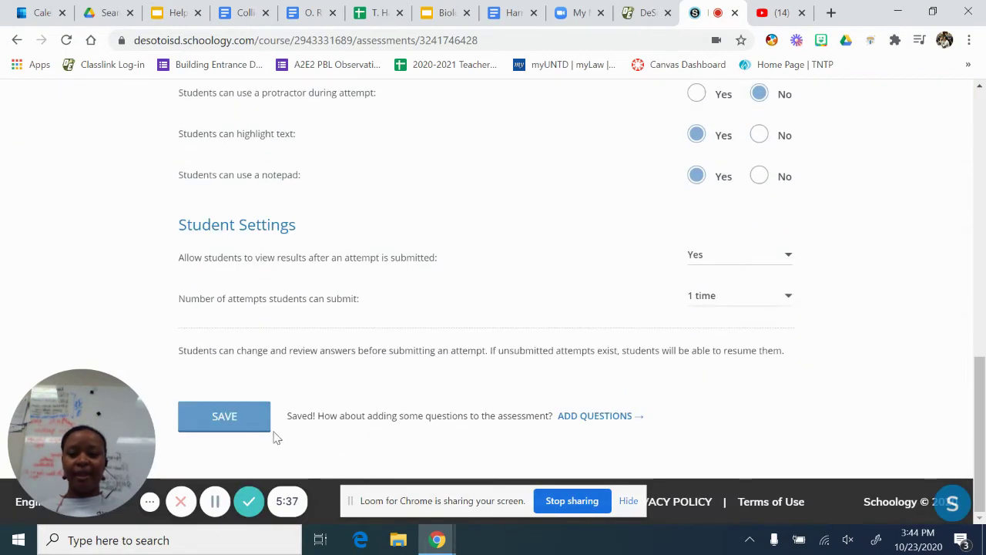
click(249, 429)
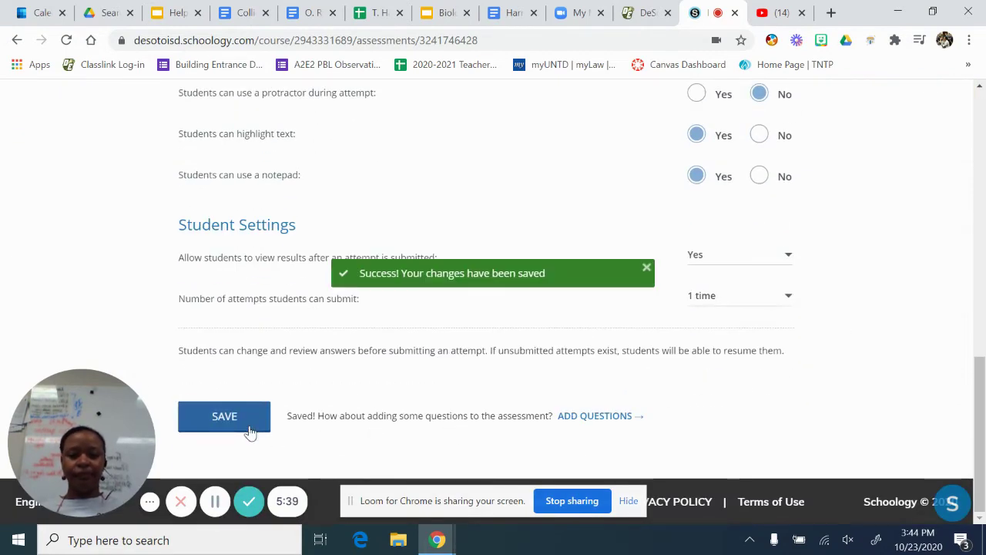
click(630, 416)
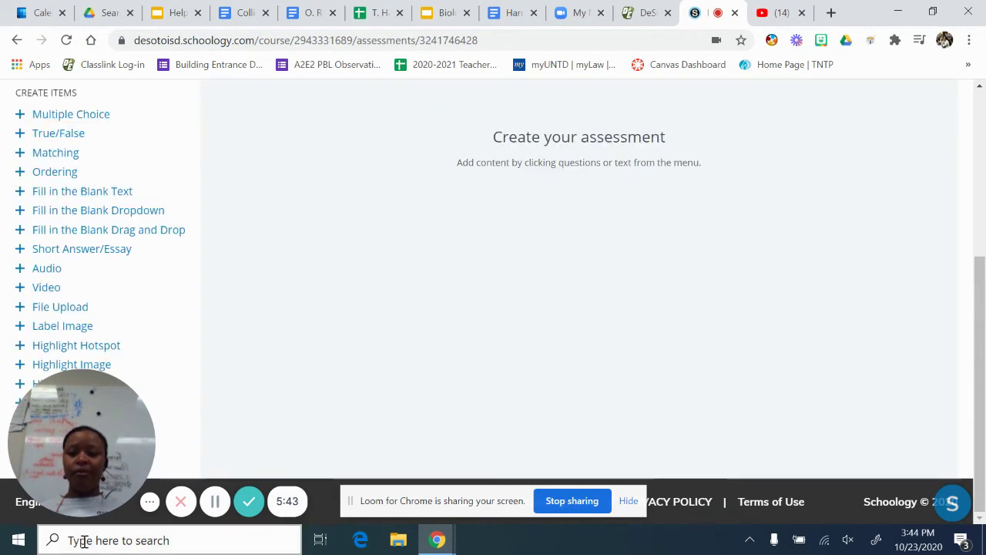
drag(77, 463, 729, 377)
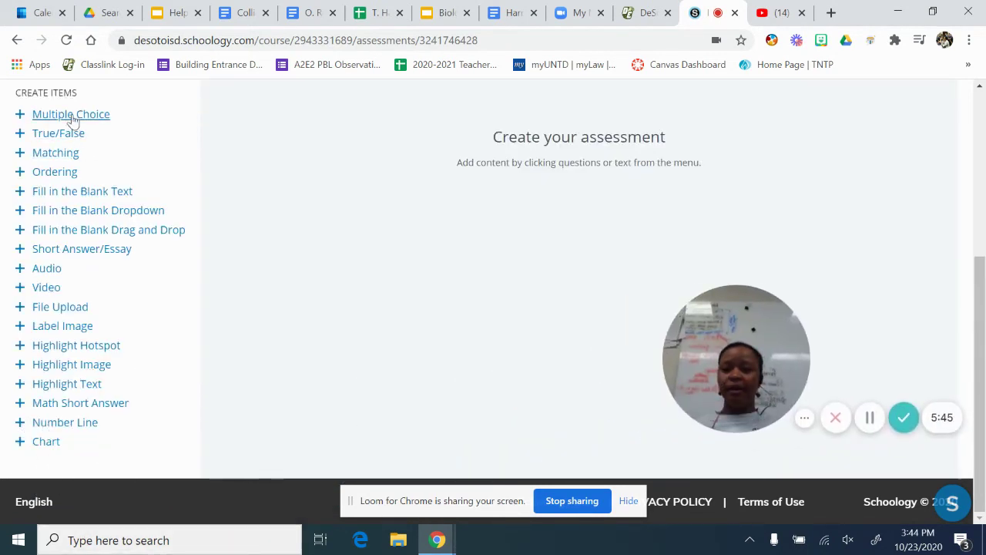
scroll(224, 176, up, 2)
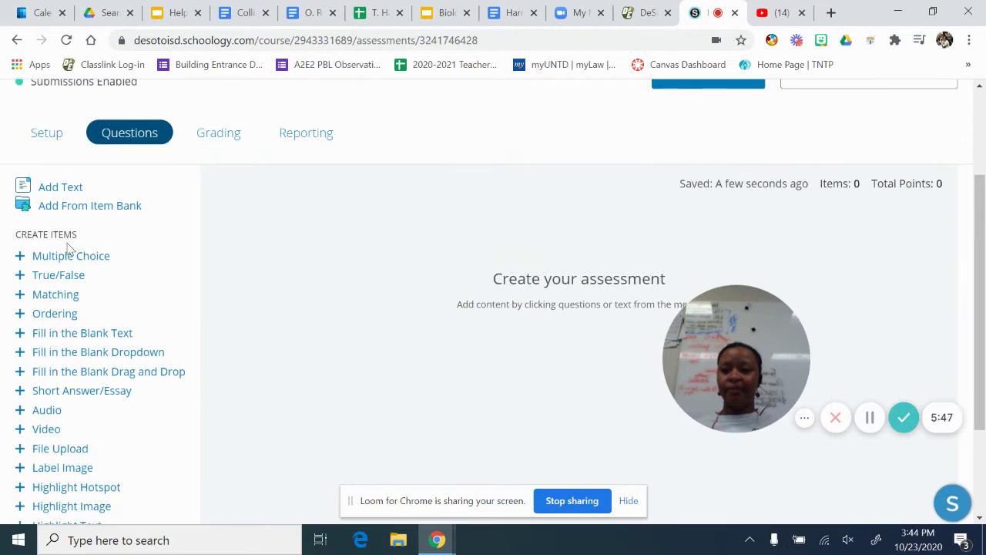
scroll(173, 298, down, 1)
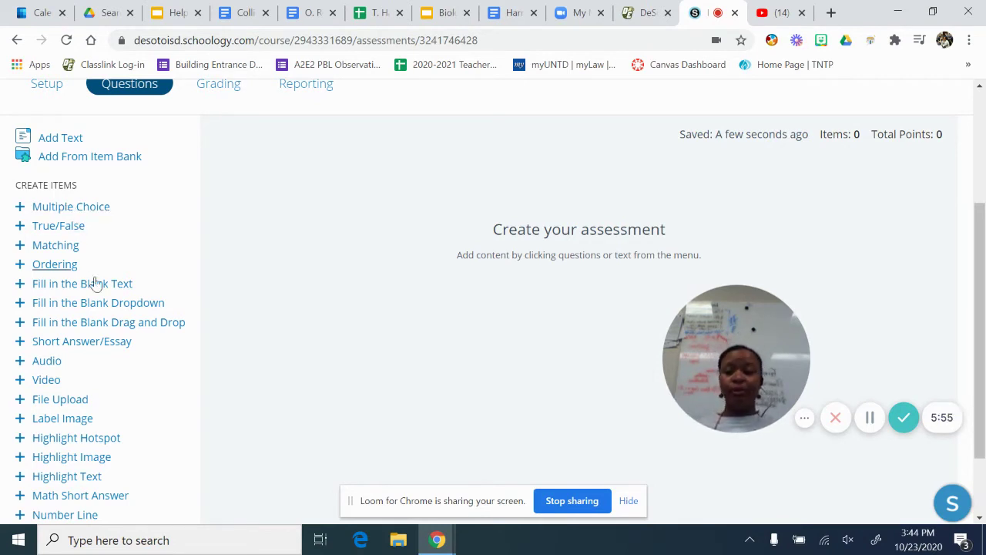
scroll(110, 399, down, 1)
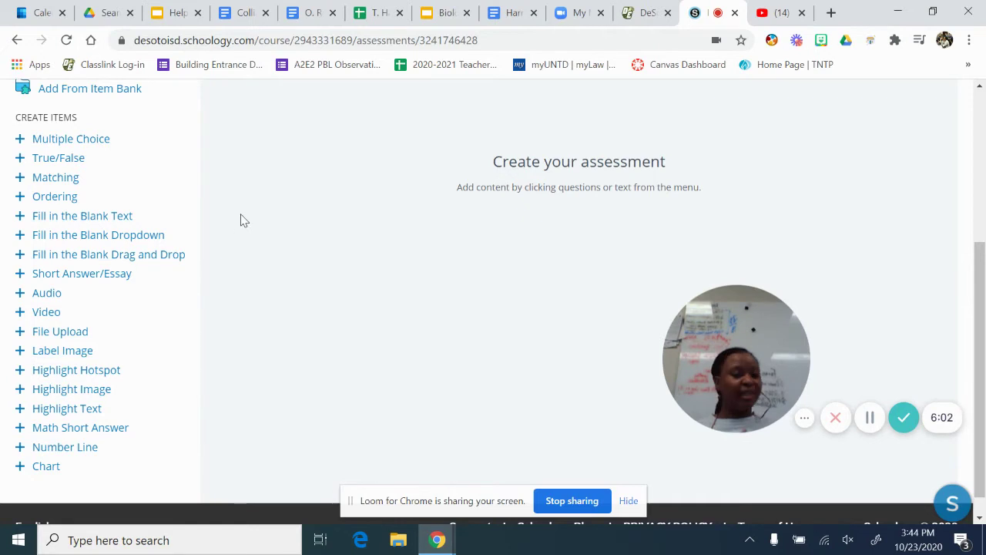
Create a multiple choice question and place the cursor in its empty question text field.
click(100, 141)
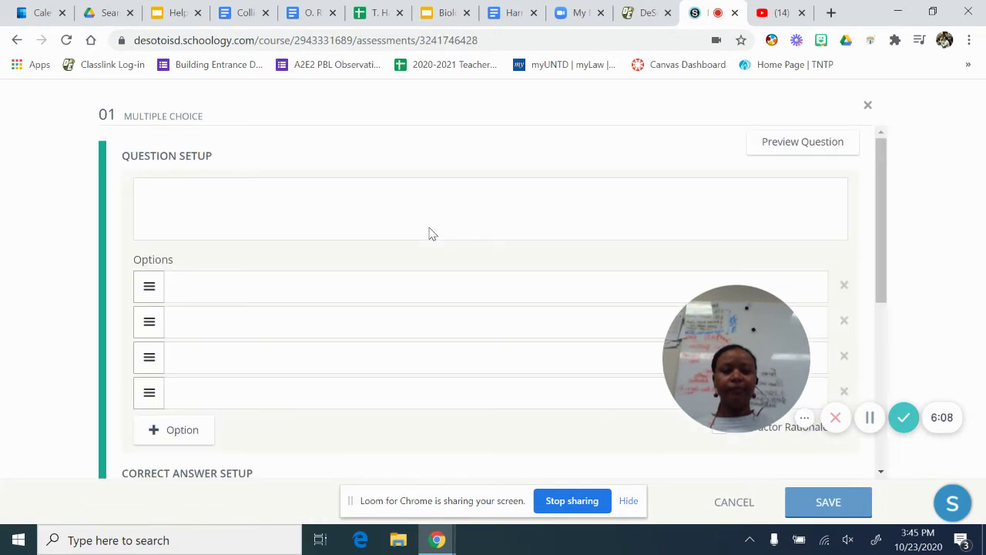
click(430, 227)
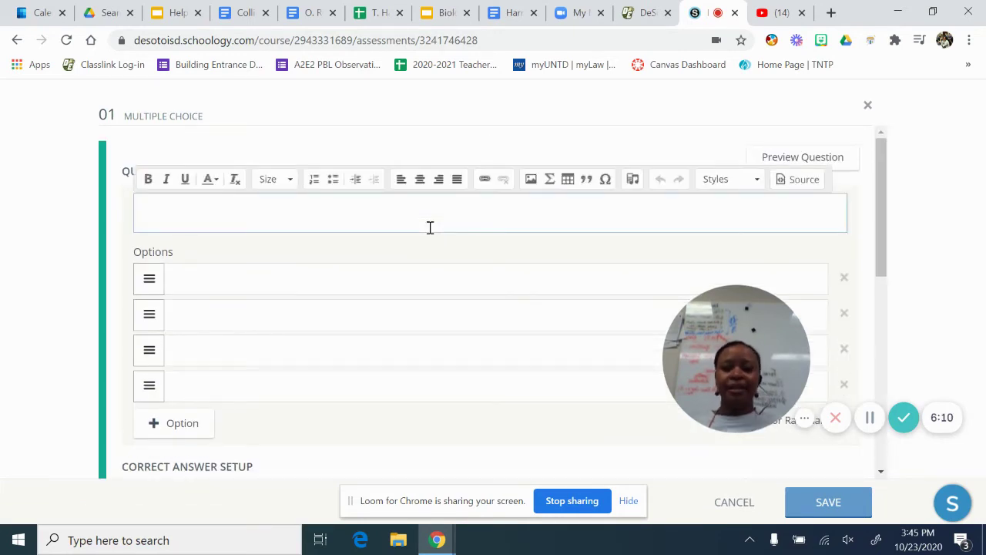
click(106, 214)
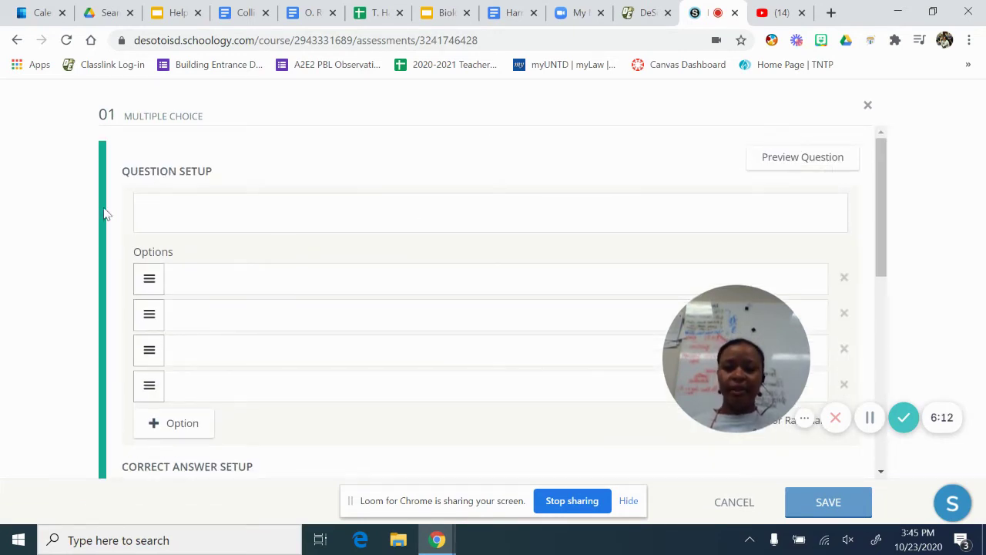
click(197, 201)
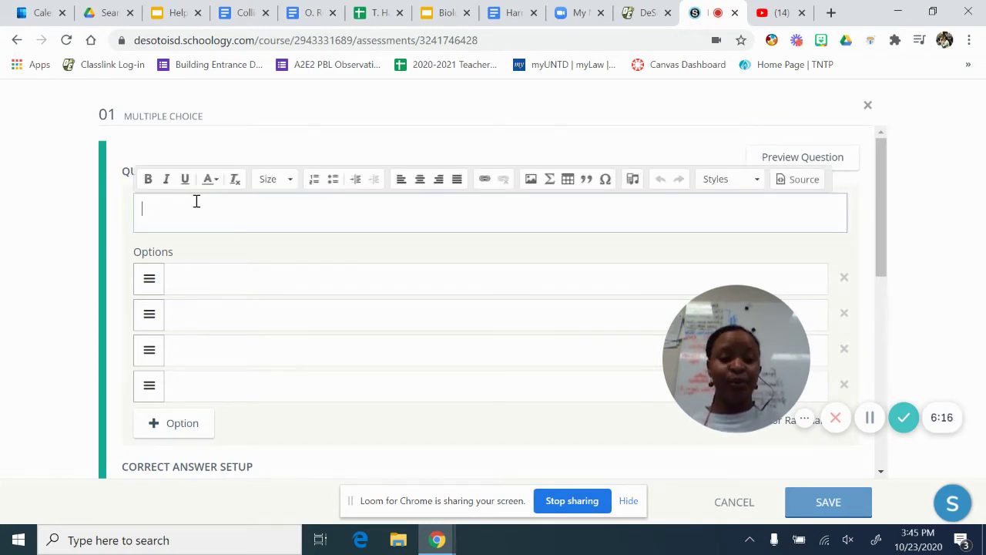
click(210, 277)
click(203, 310)
click(203, 349)
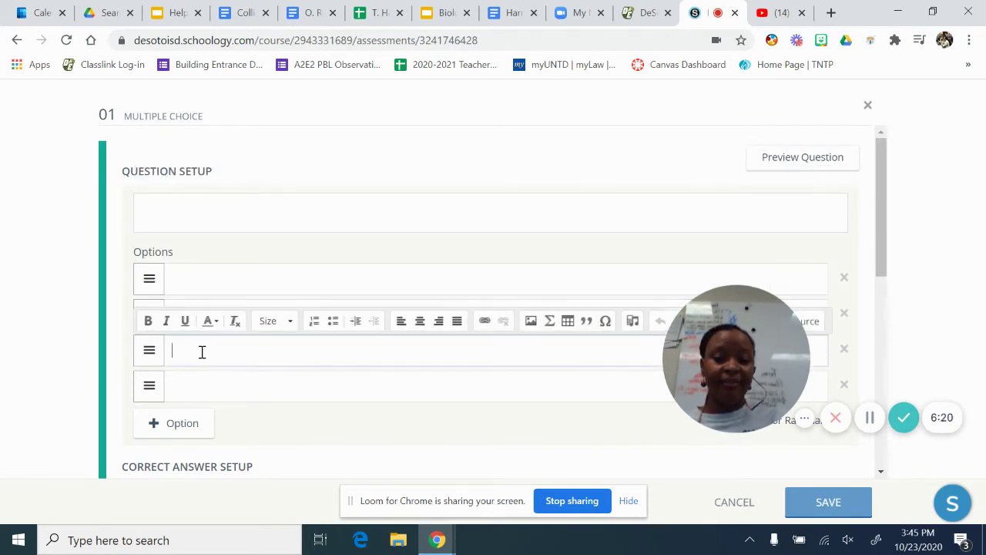
click(203, 383)
click(254, 201)
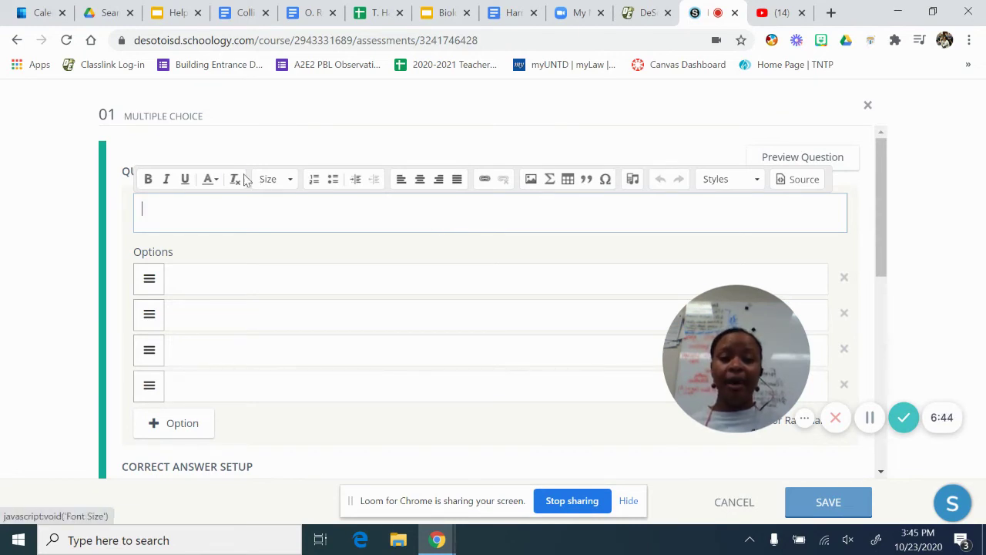
Upload the 13_Q1_Science_Bio image from the computer into the question text.
click(533, 187)
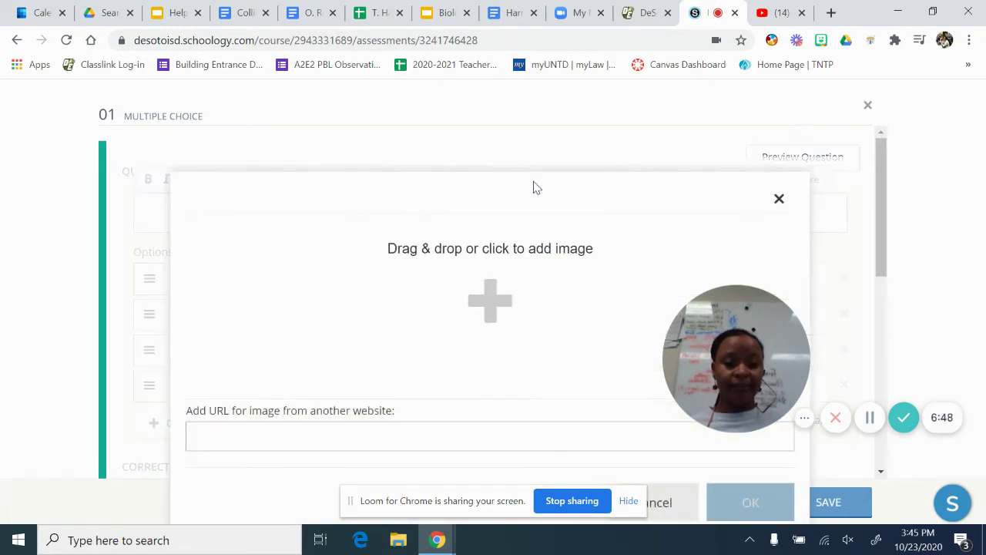
click(505, 319)
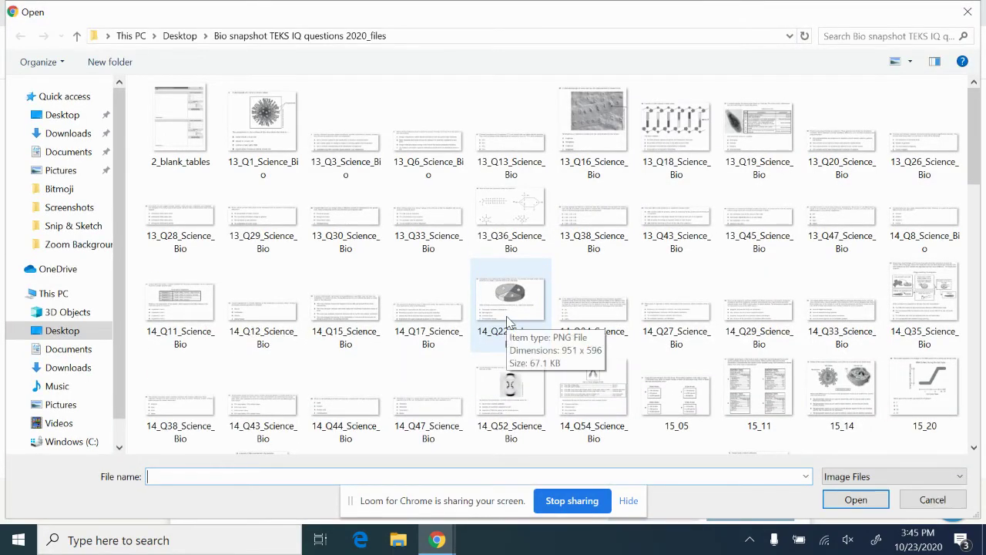
click(277, 139)
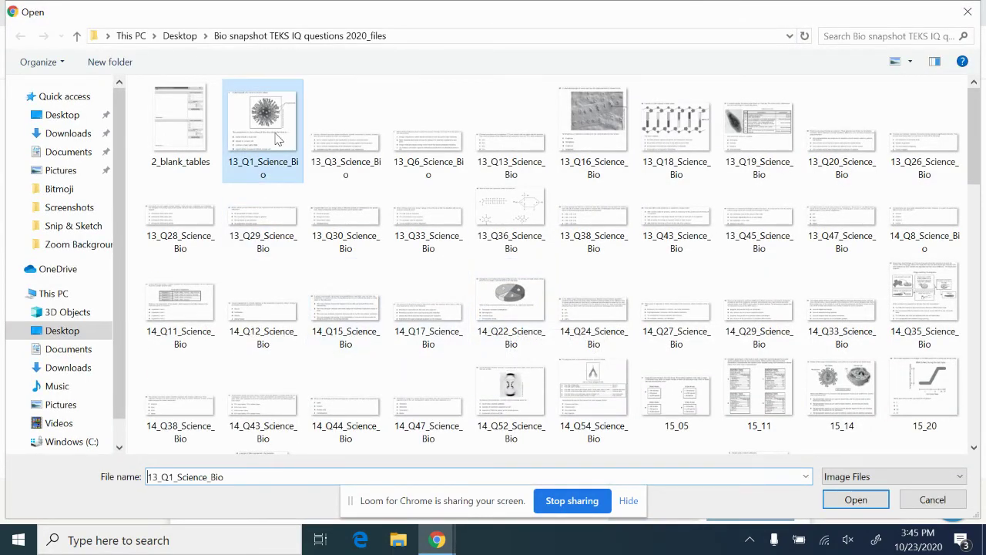
click(855, 499)
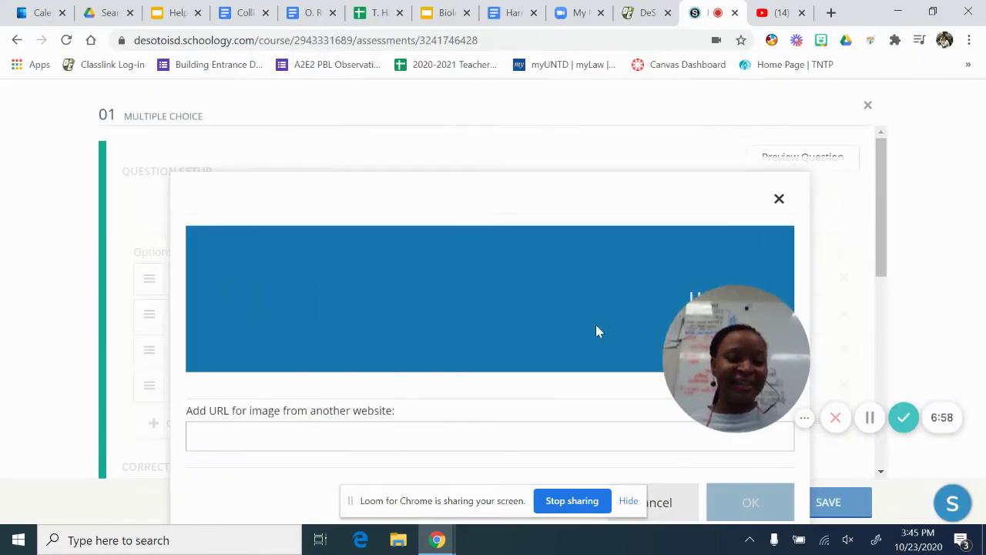
Insert the virus photograph into the first question at 730 × 640 pixels.
scroll(600, 331, down, 8)
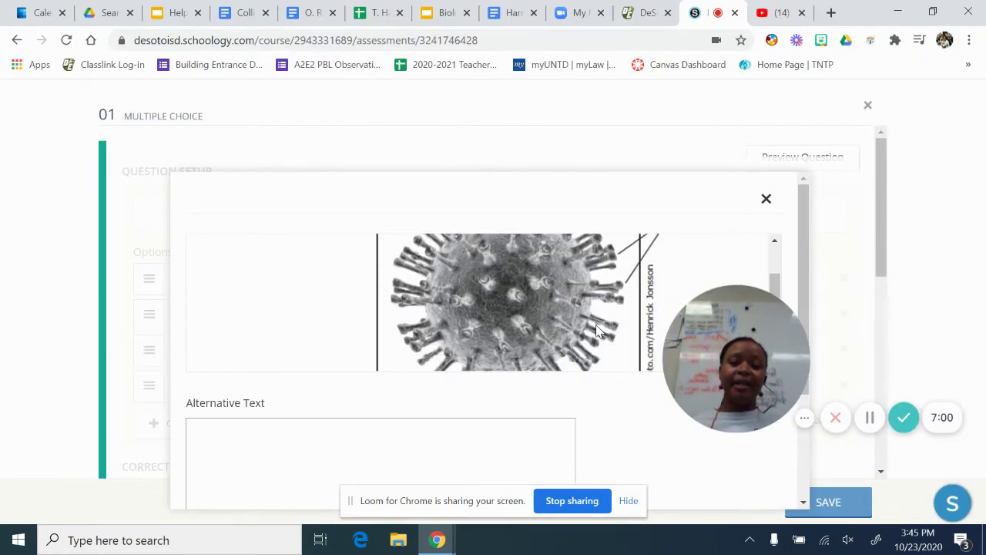
scroll(599, 331, up, 8)
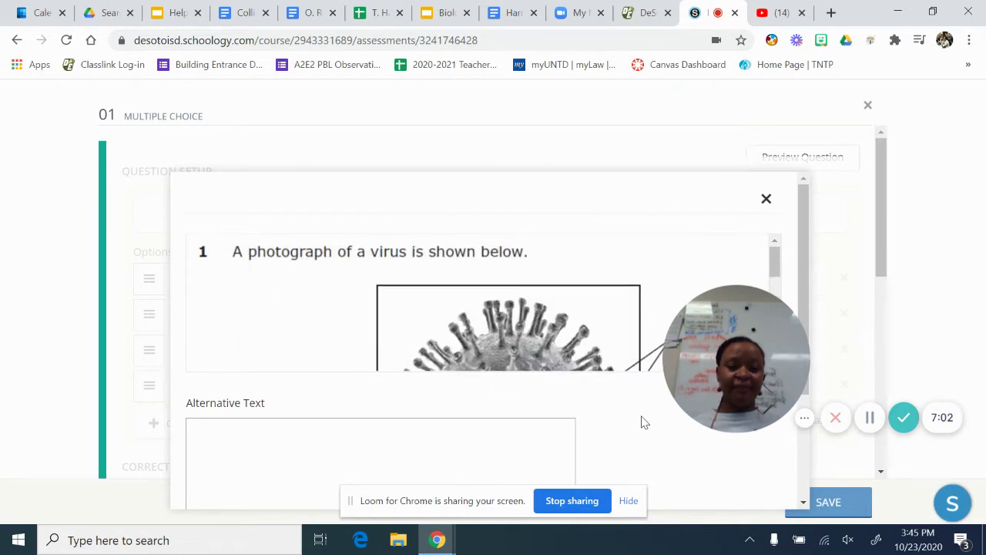
scroll(640, 418, down, 4)
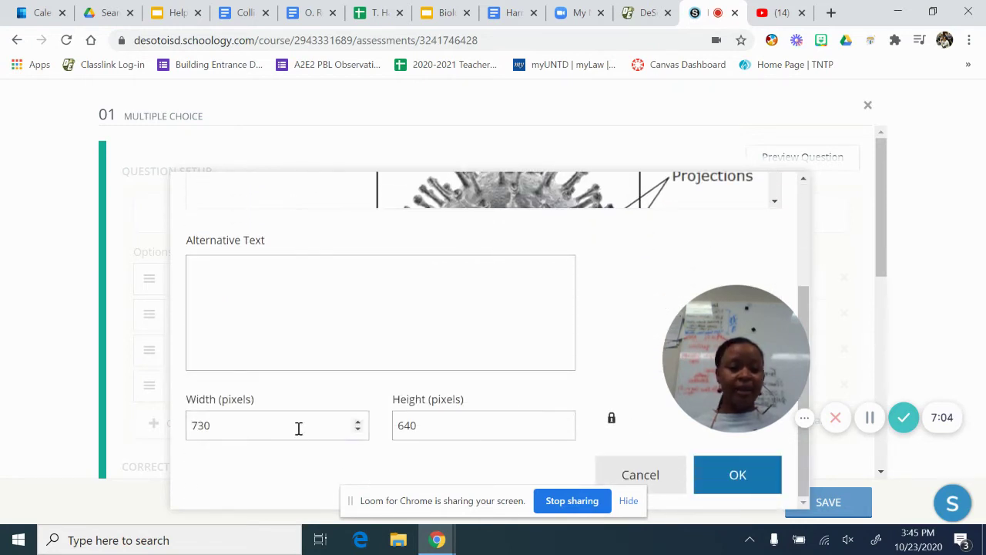
click(298, 426)
click(461, 432)
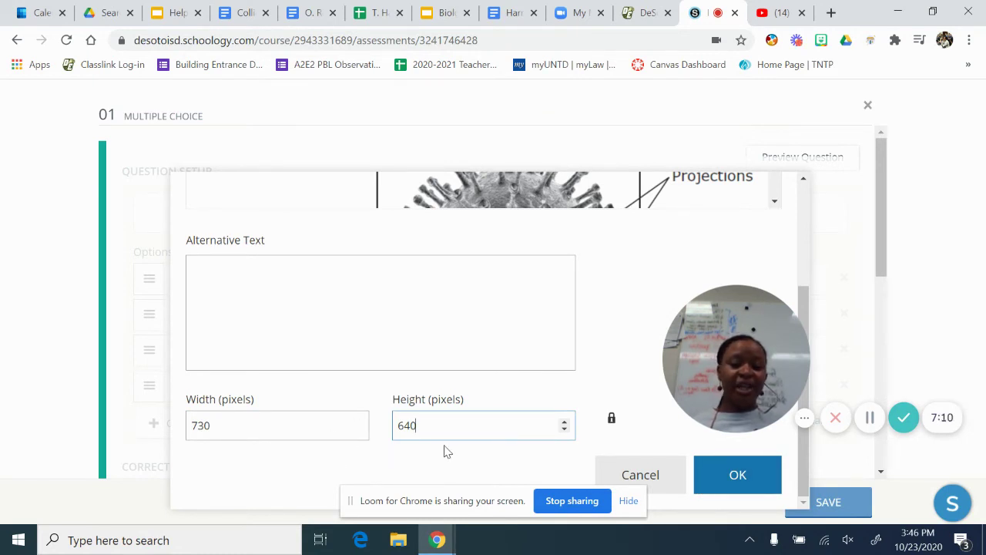
click(737, 488)
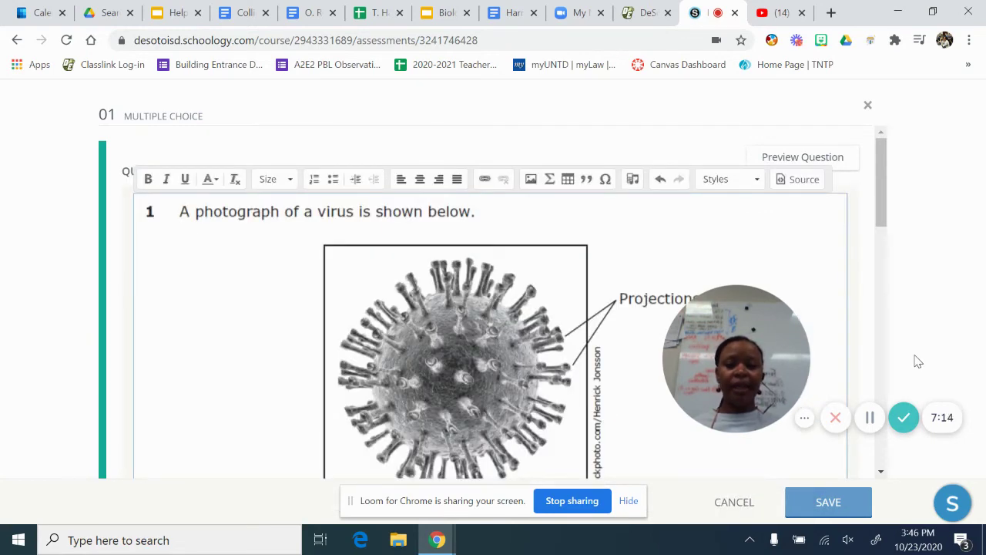
Label the virus question's four answer options A, B, C and D.
scroll(833, 344, down, 3)
scroll(833, 344, down, 3)
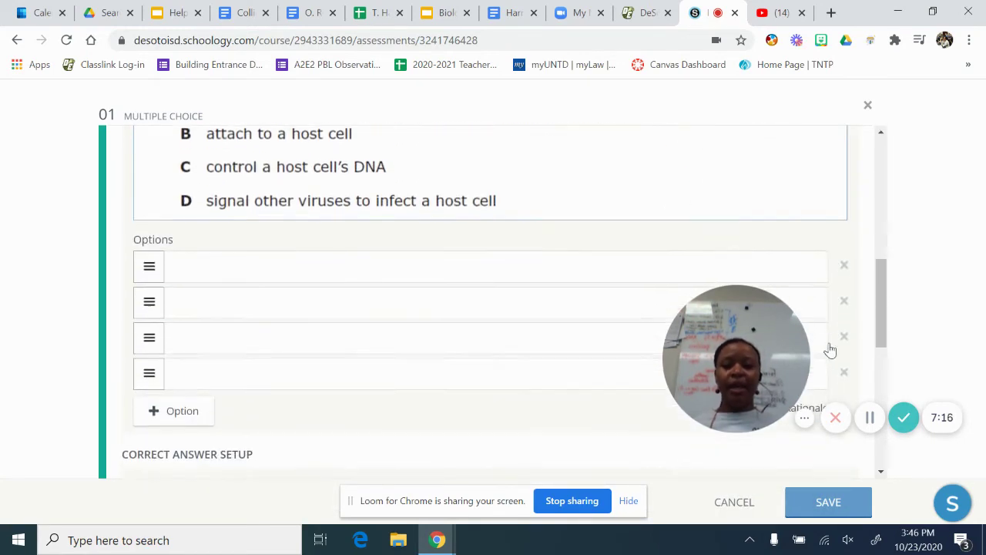
scroll(483, 221, up, 2)
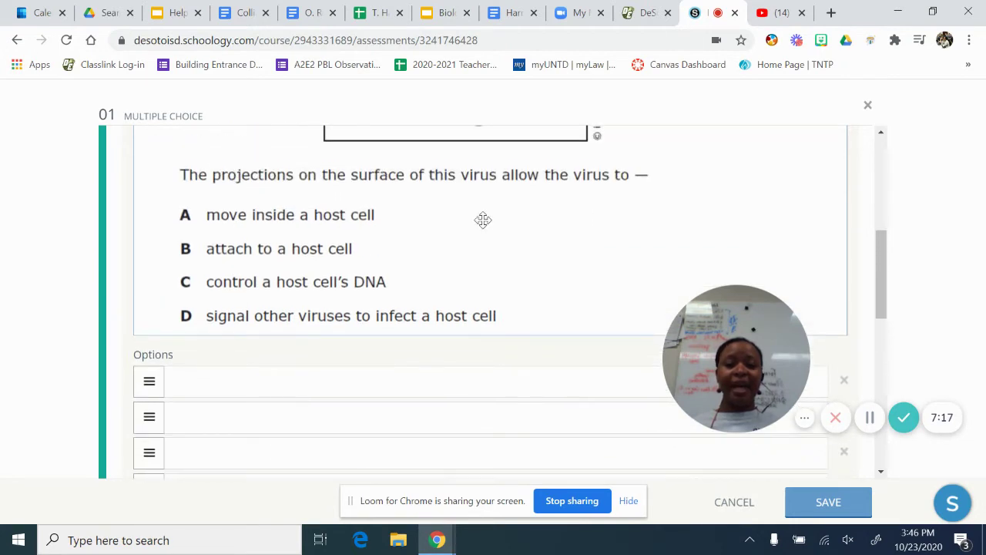
click(460, 379)
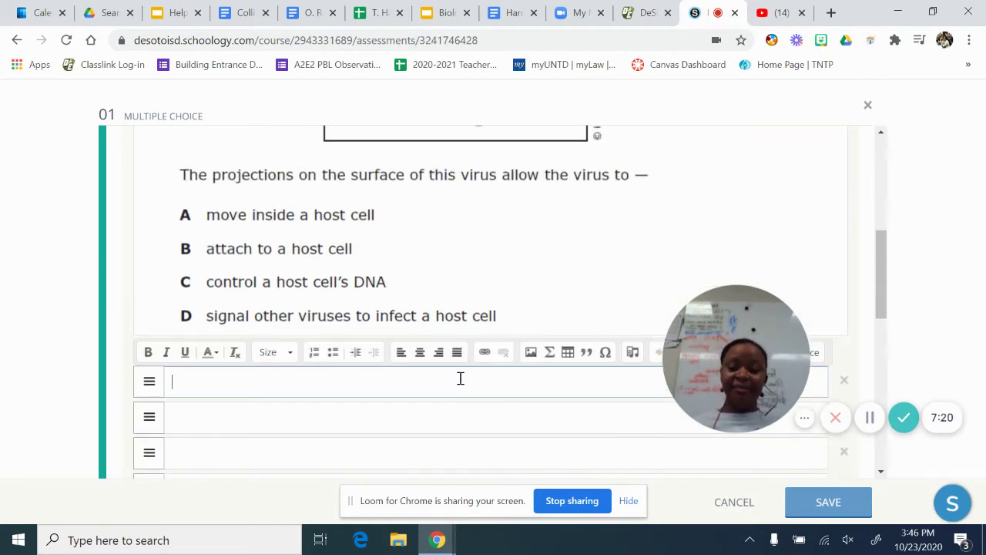
click(451, 415)
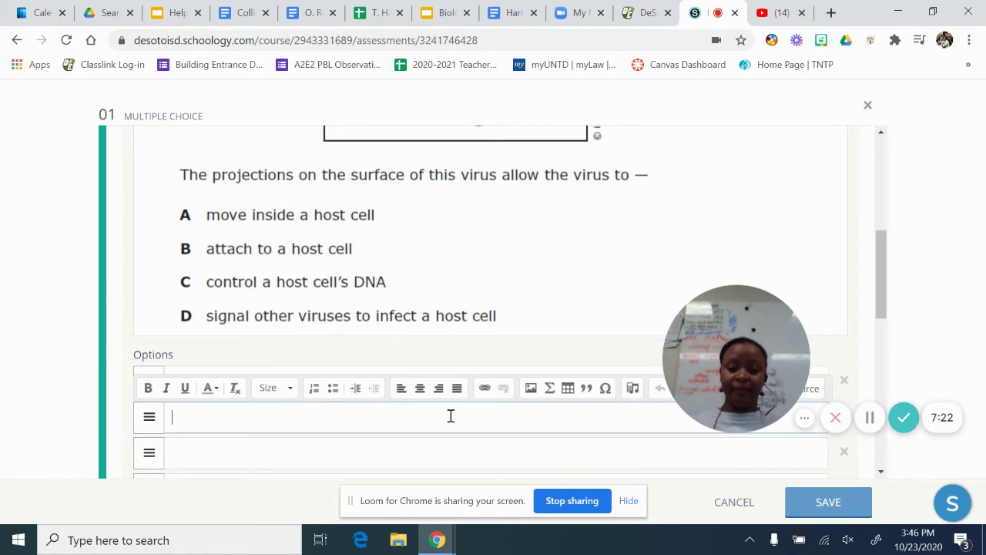
click(438, 442)
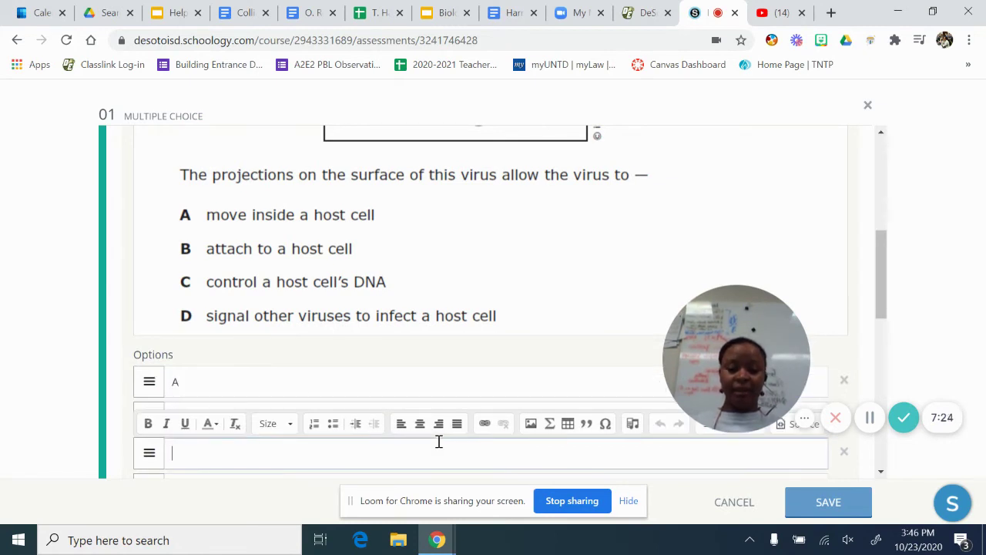
text(C)
scroll(438, 443, down, 2)
click(424, 361)
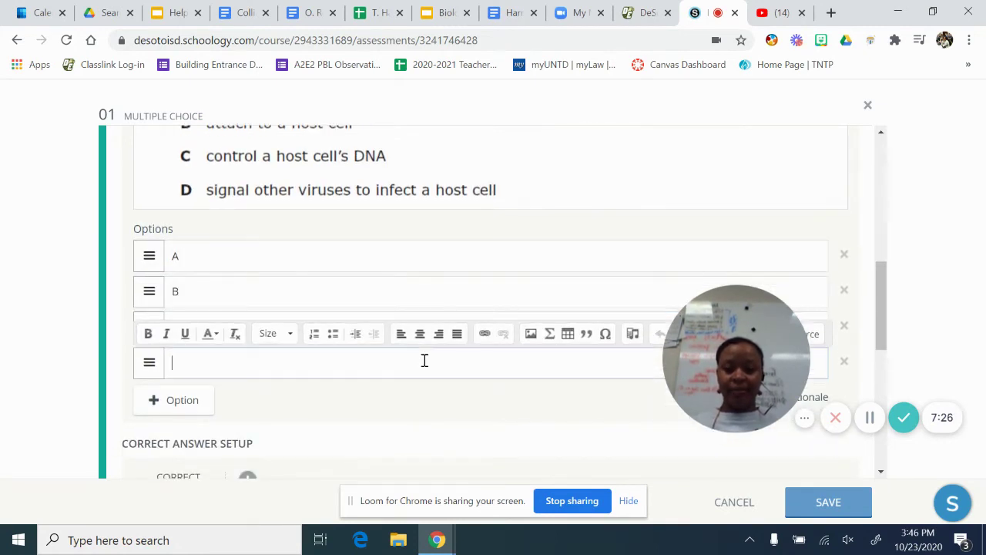
click(369, 408)
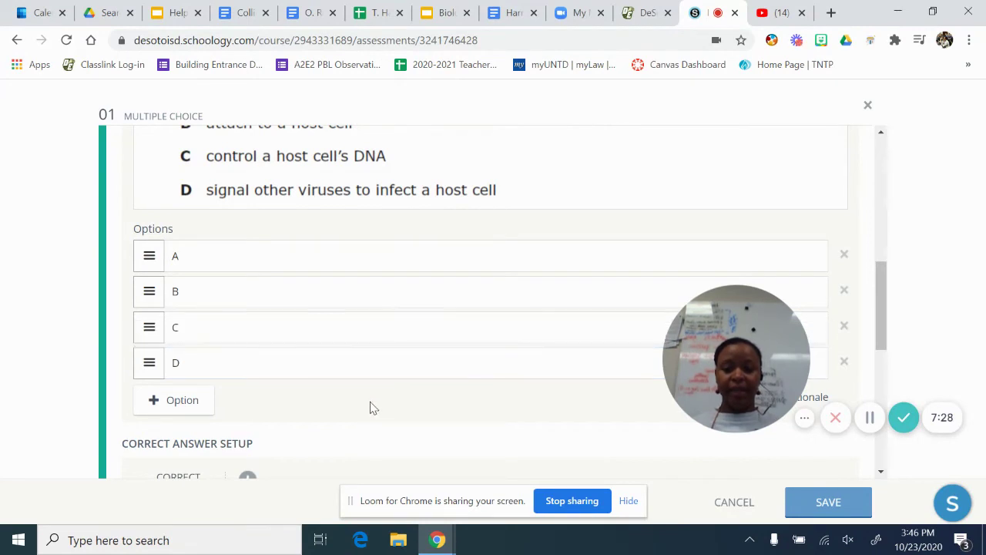
scroll(372, 407, down, 2)
Scroll down past the virus question's Correct Answer Setup, with B as the correct answer.
scroll(321, 383, down, 1)
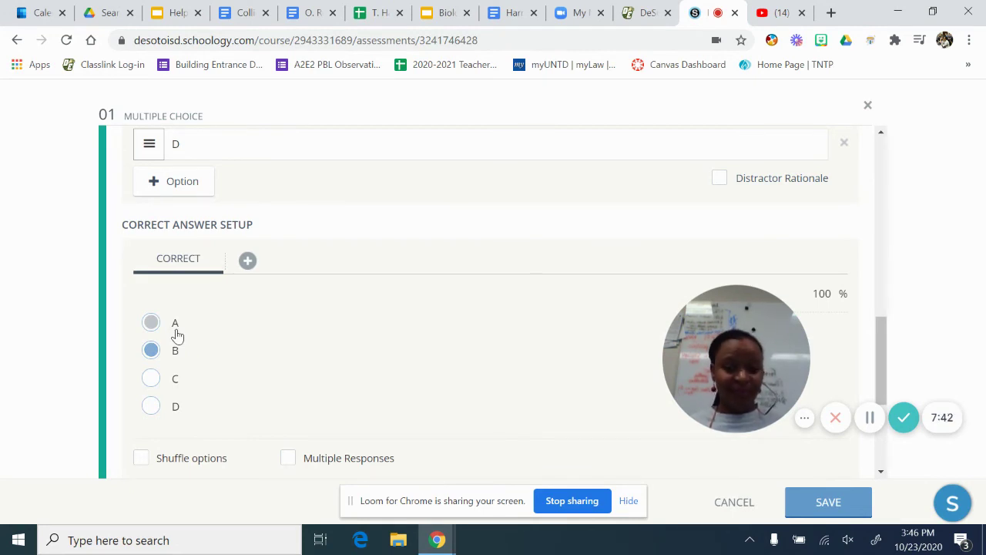
scroll(242, 447, down, 3)
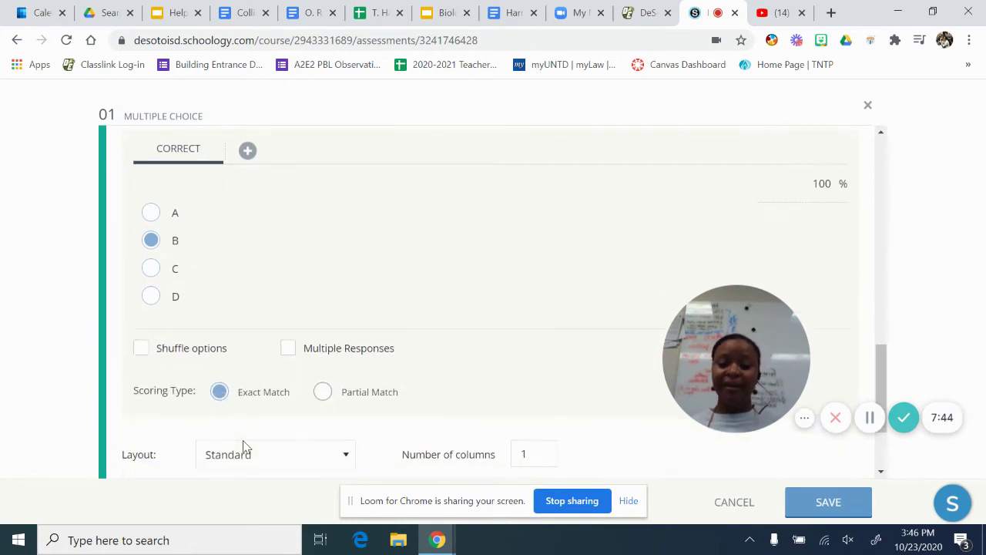
scroll(412, 423, down, 1)
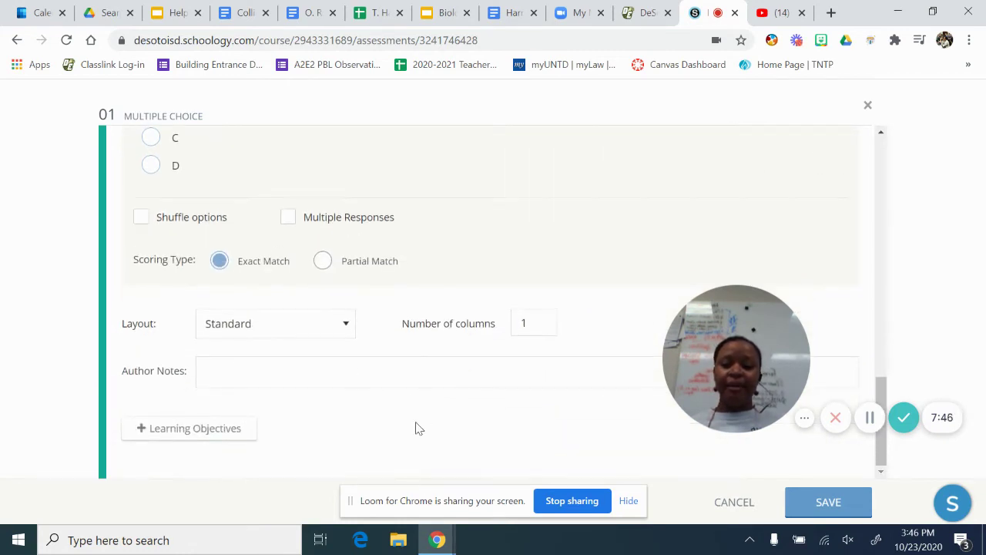
Open Learning Objectives and browse State Standards > Texas > Essential Knowledge and Skills.
click(244, 430)
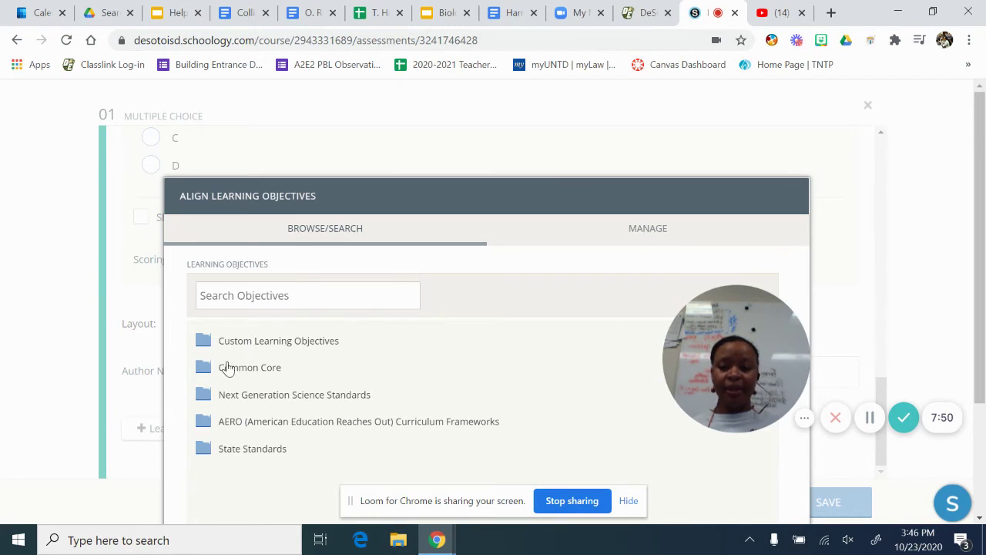
click(226, 452)
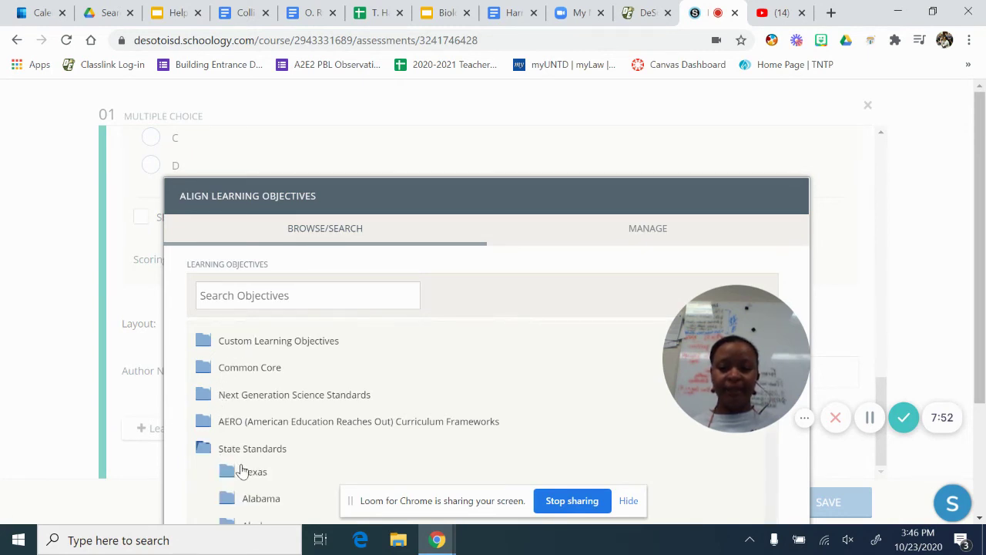
click(251, 472)
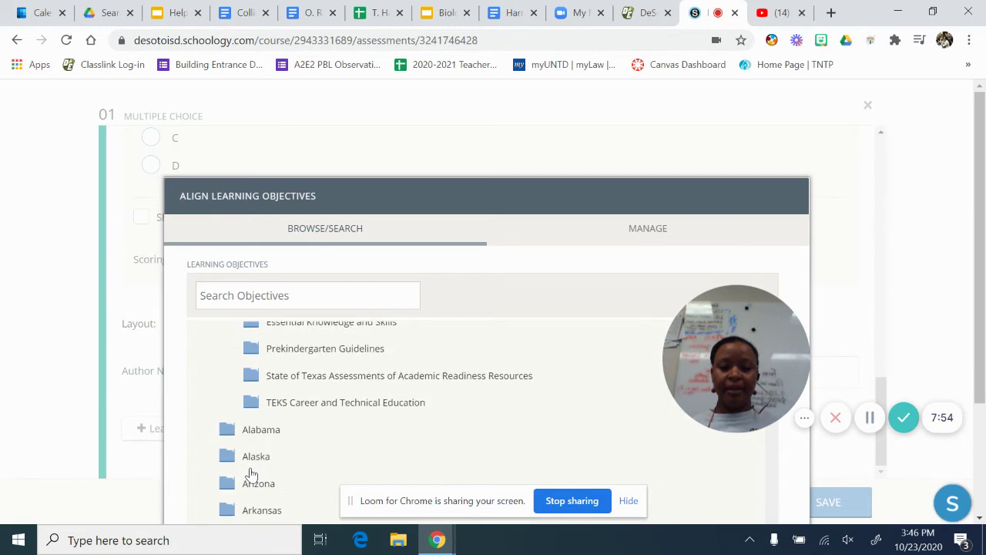
click(317, 378)
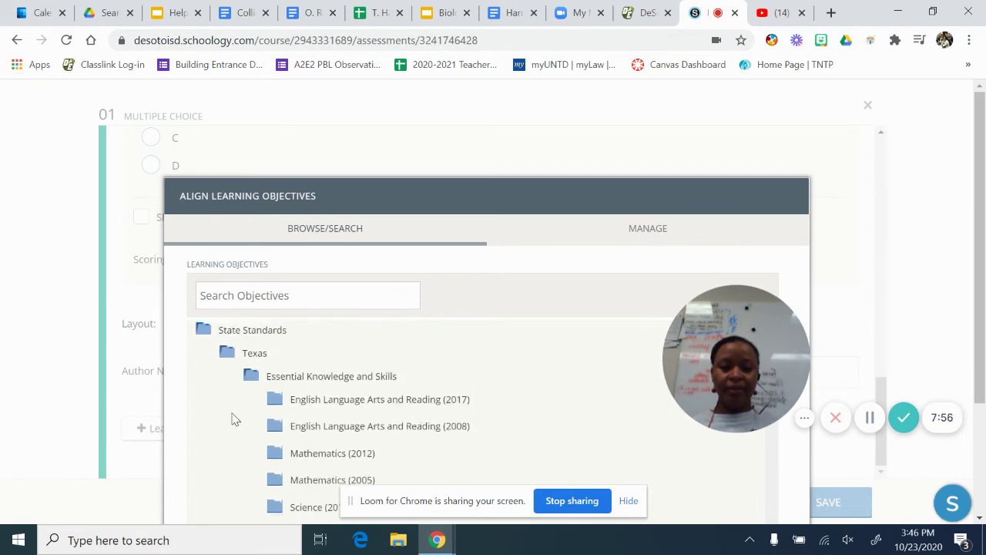
scroll(219, 424, down, 3)
Drill into Science (2017) > Biology > SCI.9-11.B.9 and pick objective SCI.9-11.B.9.C.
click(313, 375)
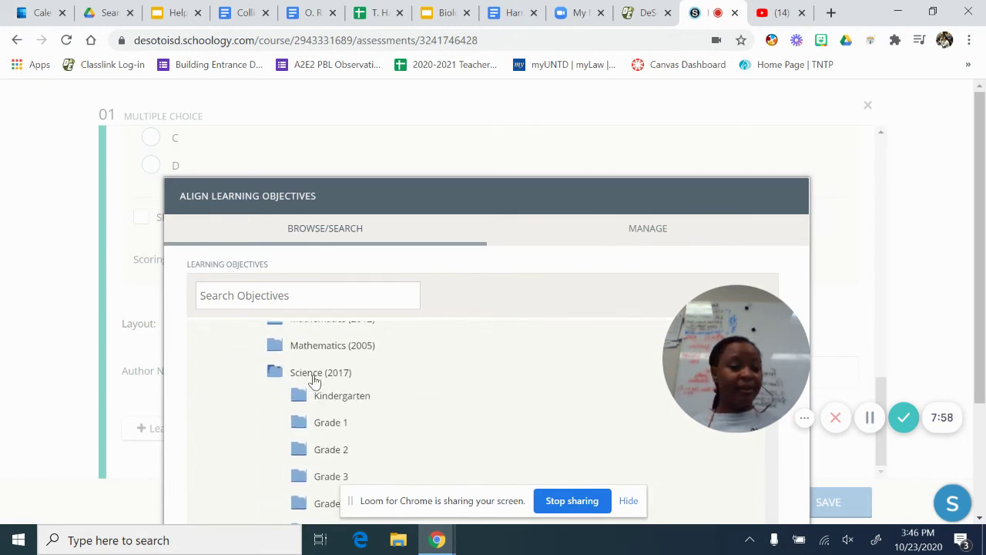
scroll(268, 466, down, 5)
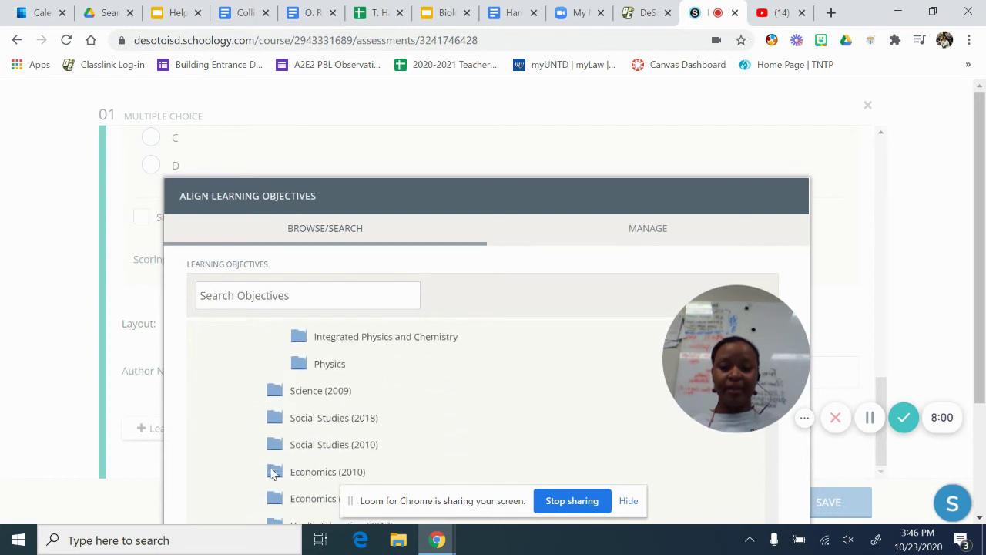
click(322, 364)
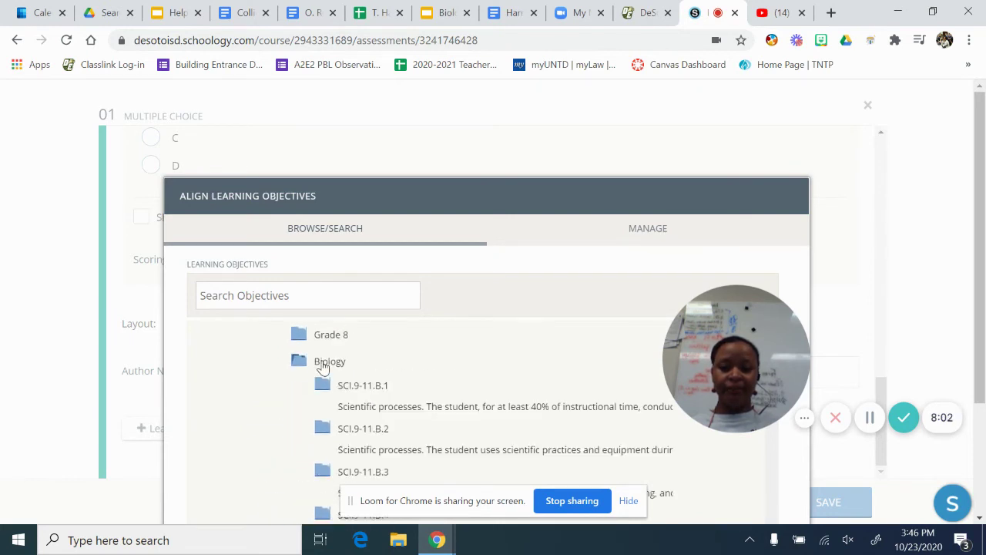
scroll(385, 450, down, 3)
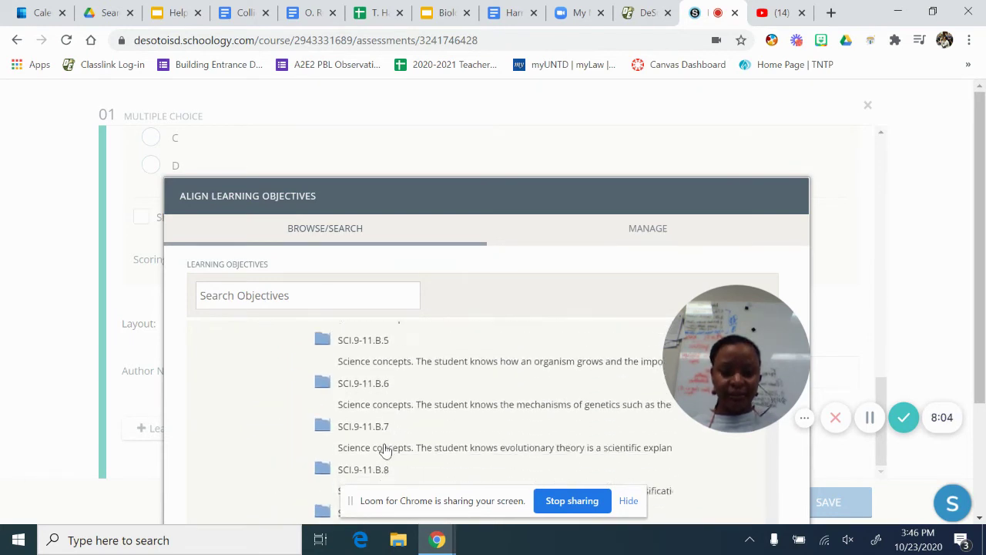
scroll(385, 450, down, 1)
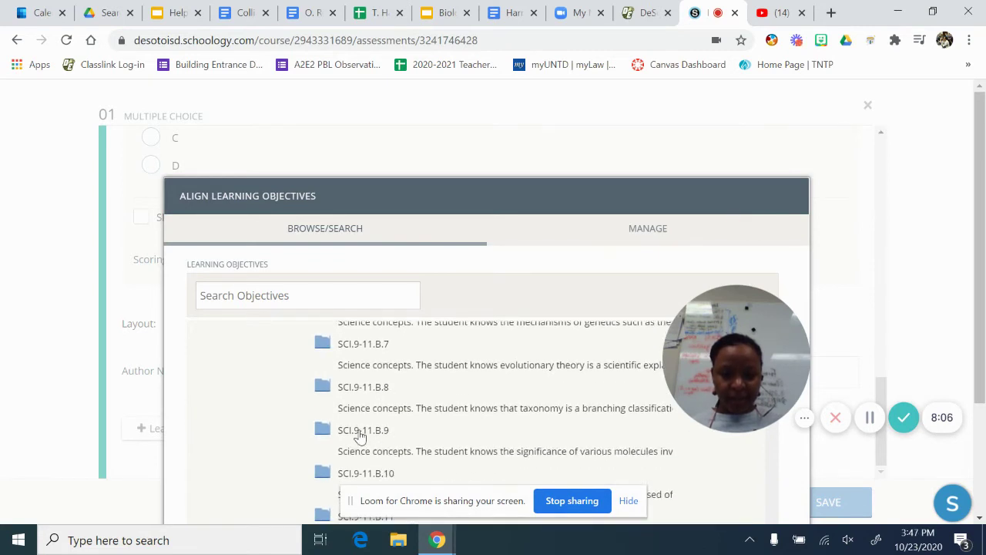
click(359, 433)
scroll(369, 456, down, 3)
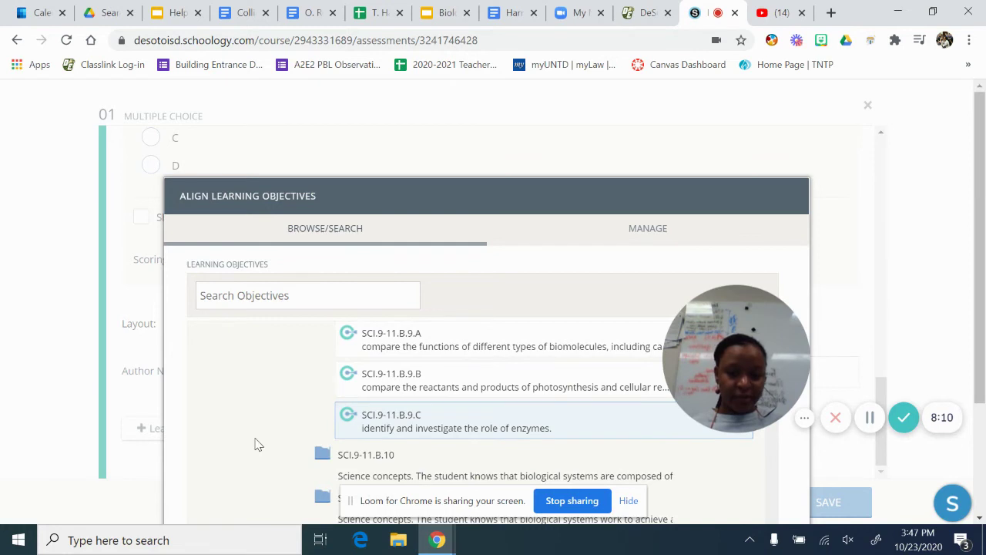
scroll(272, 420, down, 1)
scroll(271, 420, down, 15)
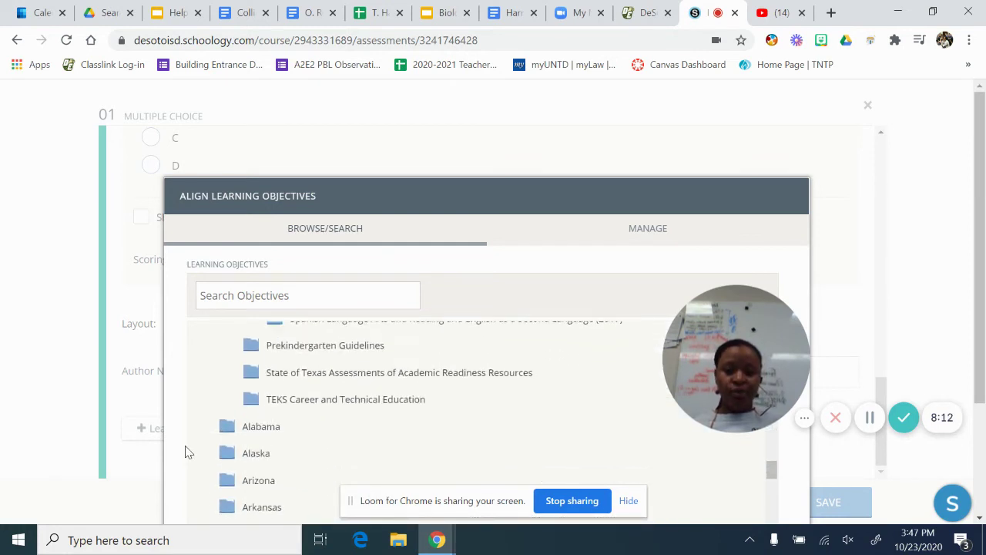
Confirm the SCI.9-11.B.9.C objective and save the first multiple choice question.
click(777, 484)
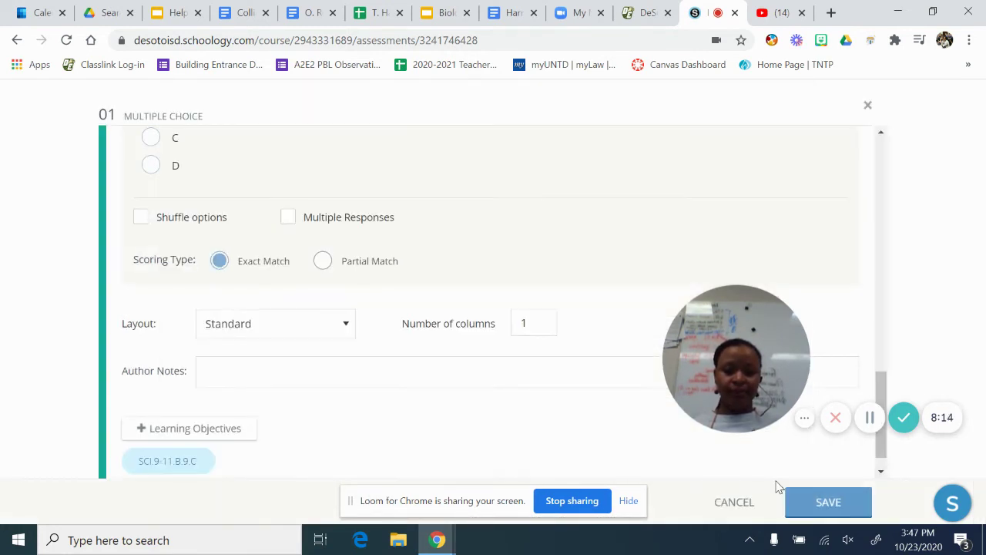
mouse_move(198, 471)
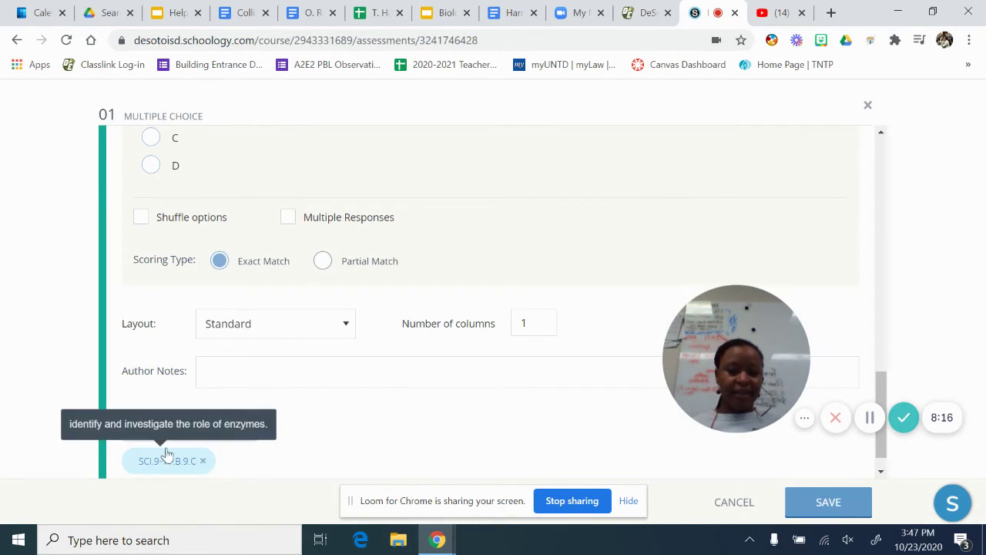
scroll(521, 462, down, 1)
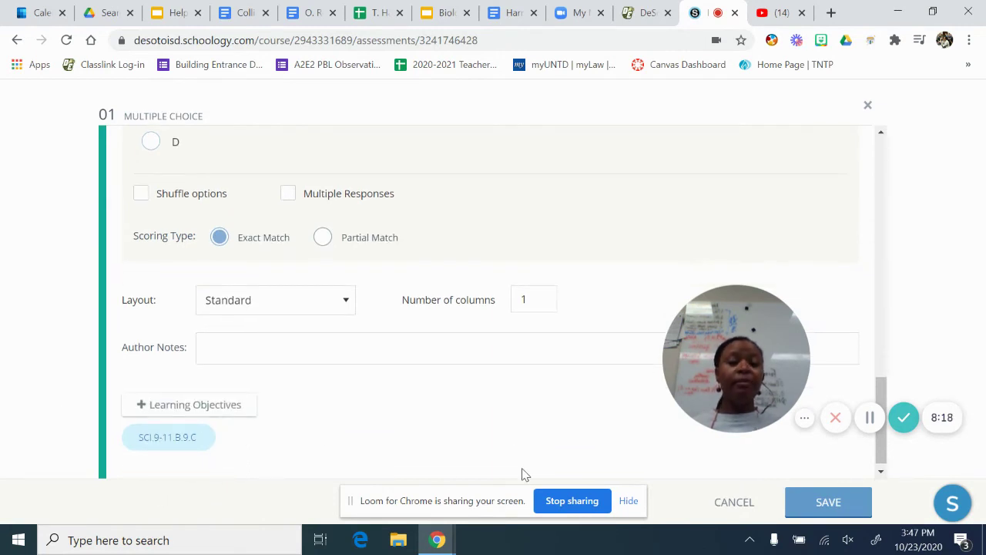
scroll(521, 474, down, 1)
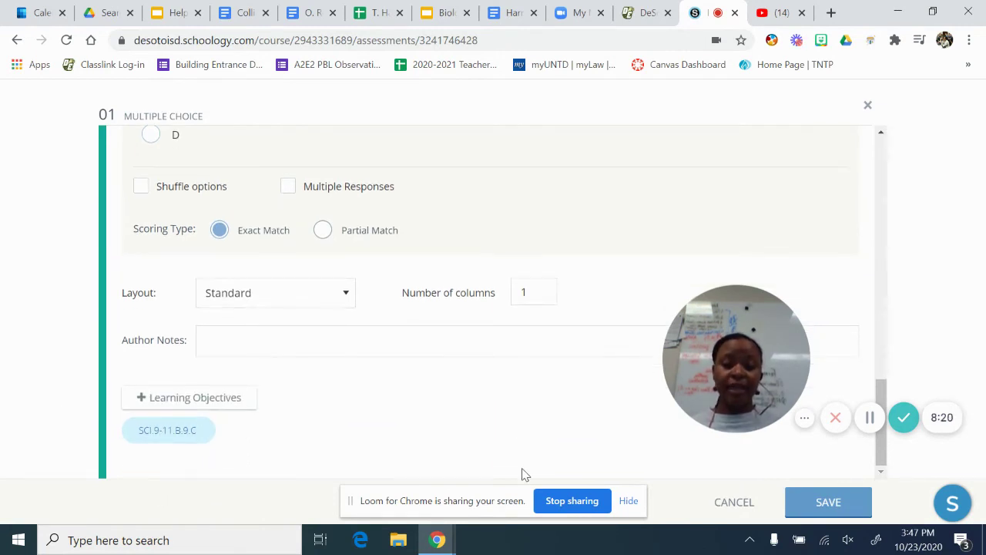
click(843, 508)
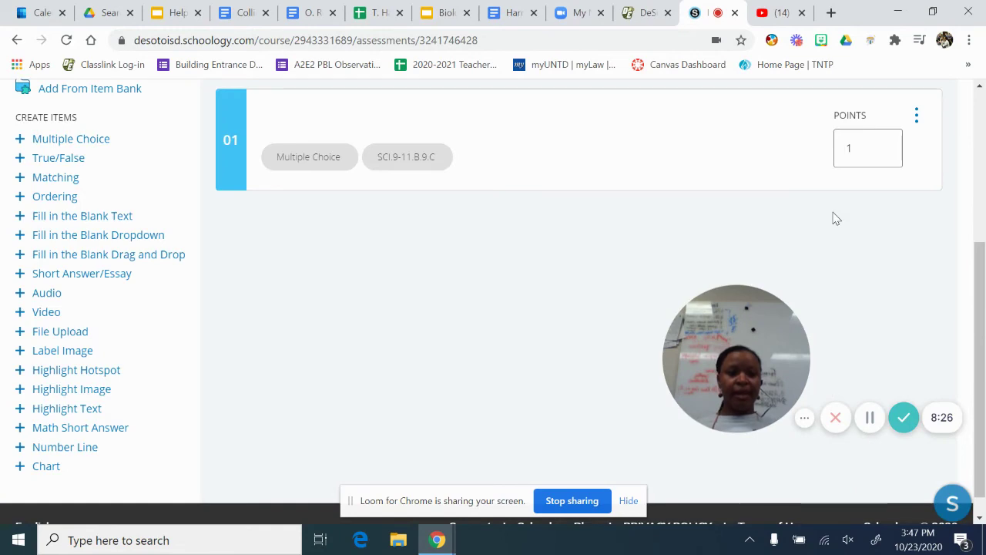
scroll(833, 216, up, 3)
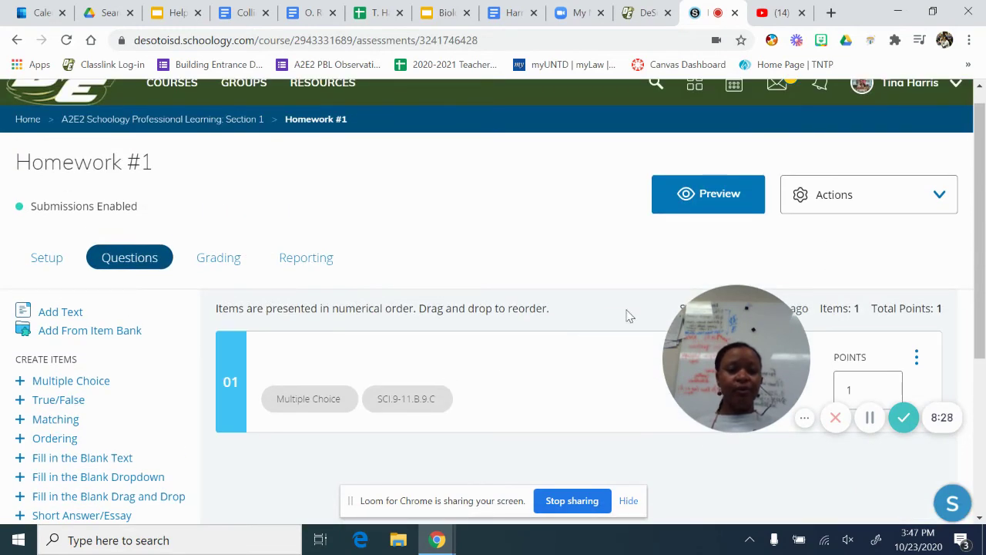
Preview Homework #1 as a student and start a practice attempt.
click(709, 198)
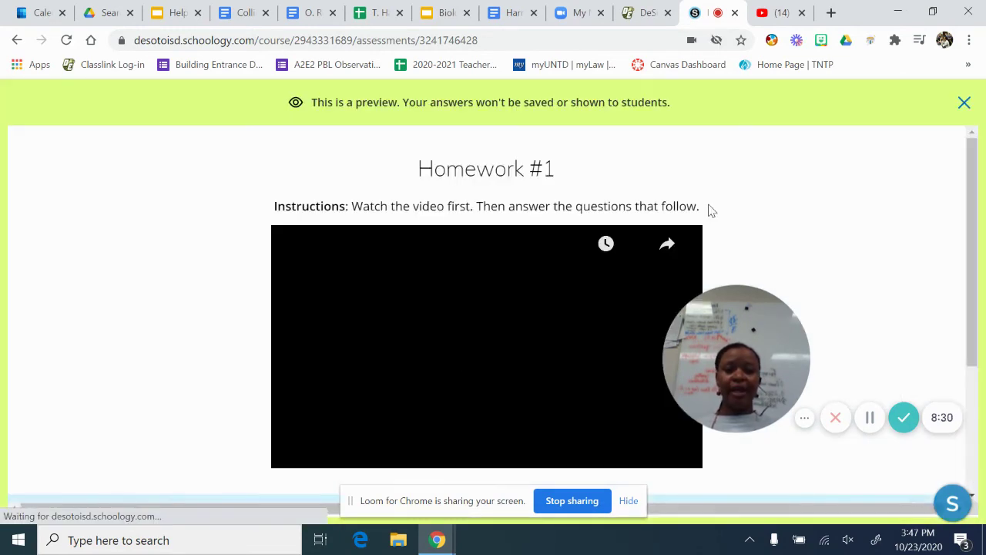
scroll(119, 433, down, 2)
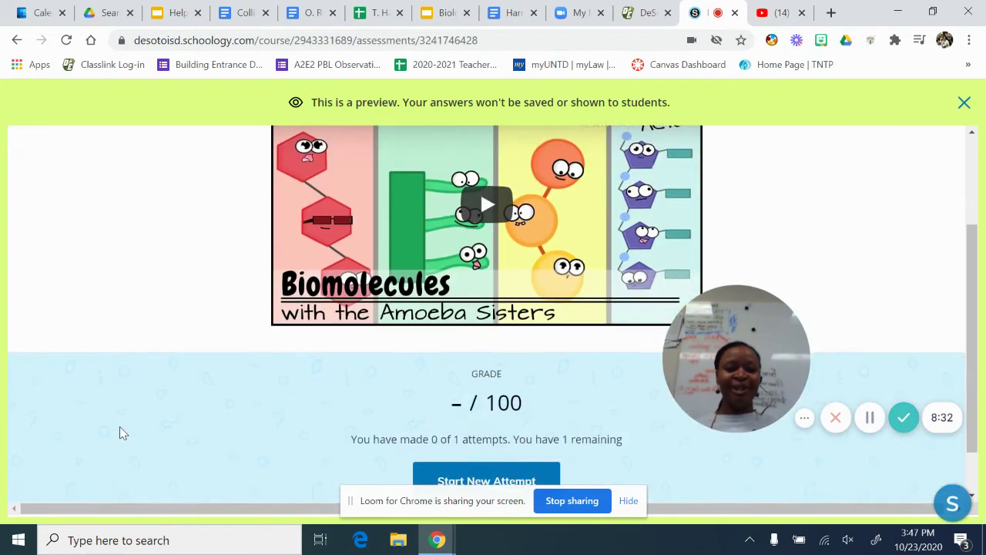
scroll(119, 433, up, 1)
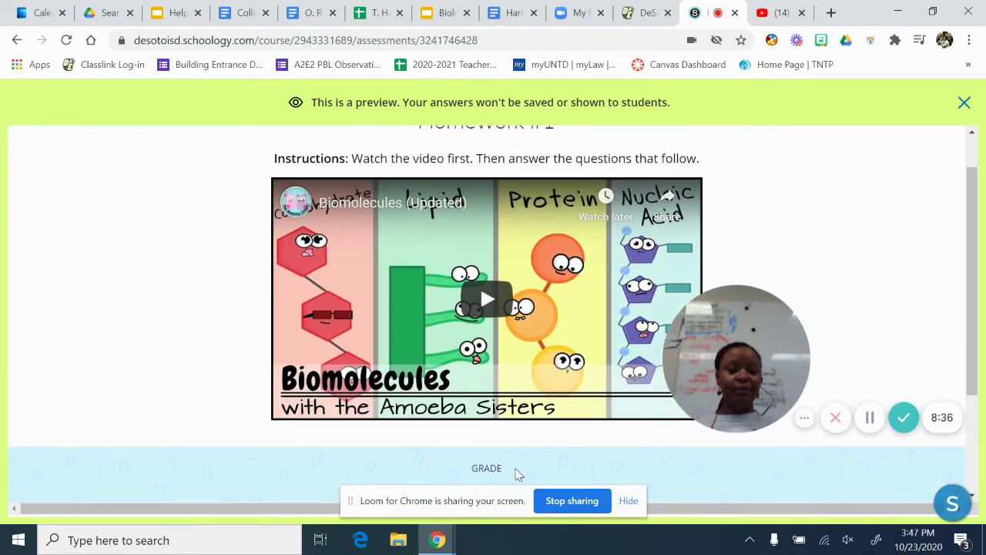
scroll(524, 470, down, 1)
scroll(508, 441, down, 1)
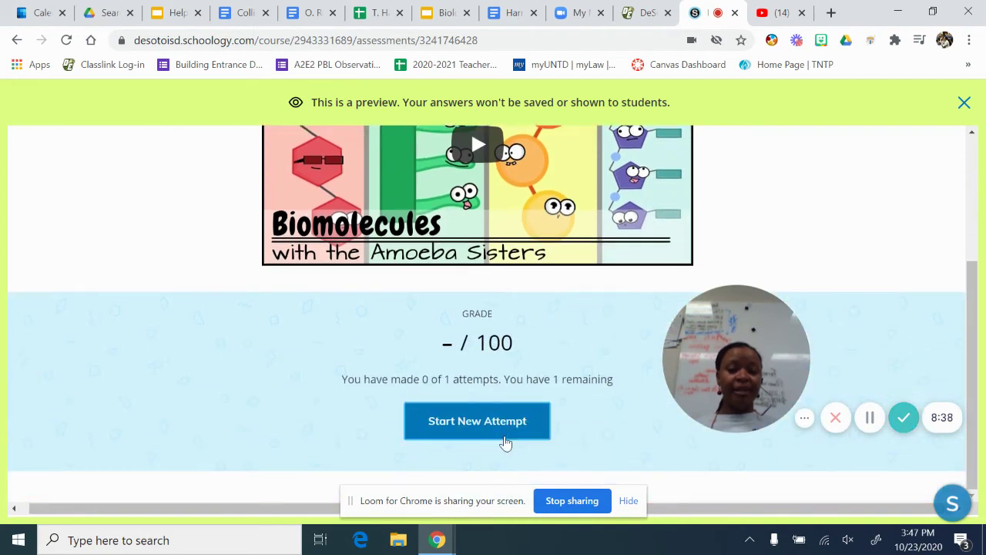
click(505, 442)
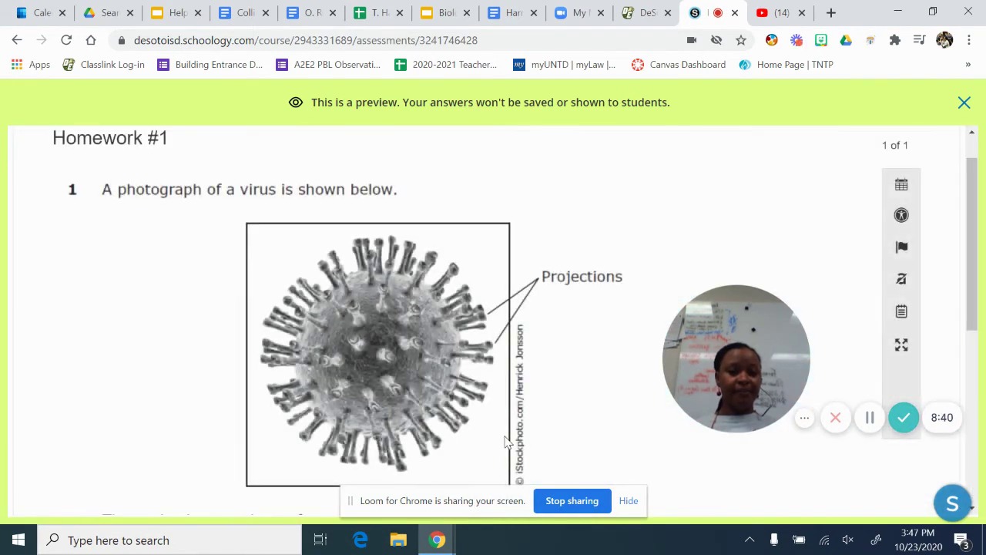
Review the video and virus question, then exit the preview back to Questions.
scroll(523, 376, down, 5)
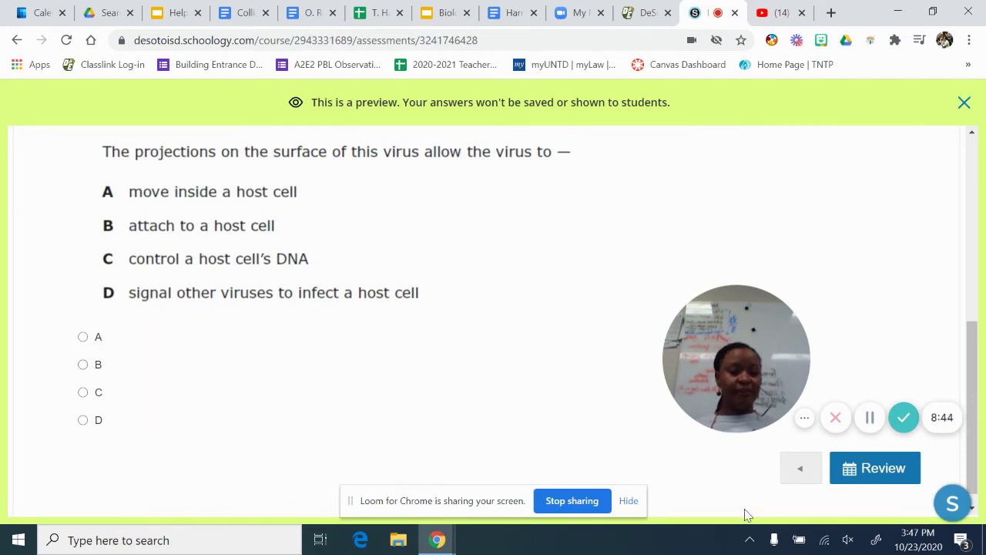
scroll(856, 324, up, 3)
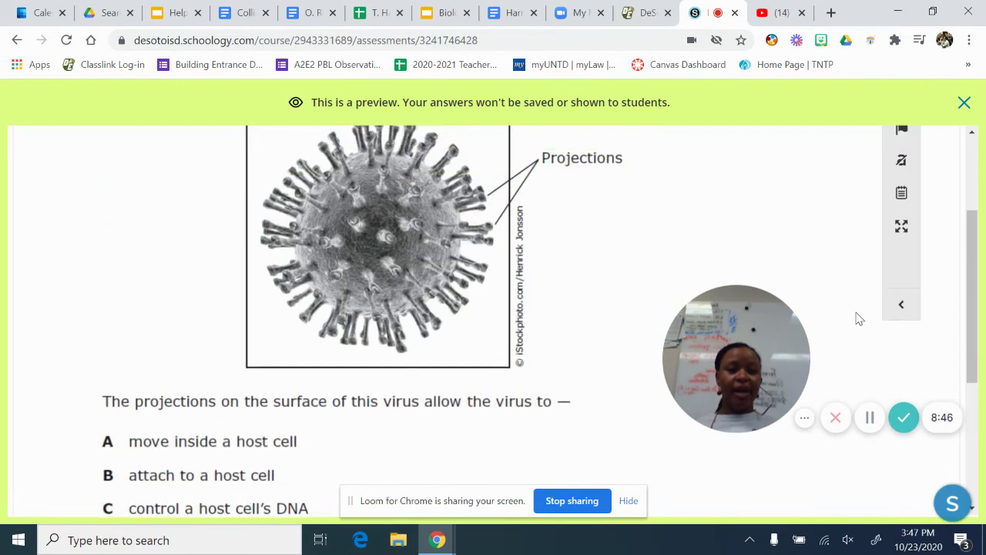
scroll(860, 318, up, 1)
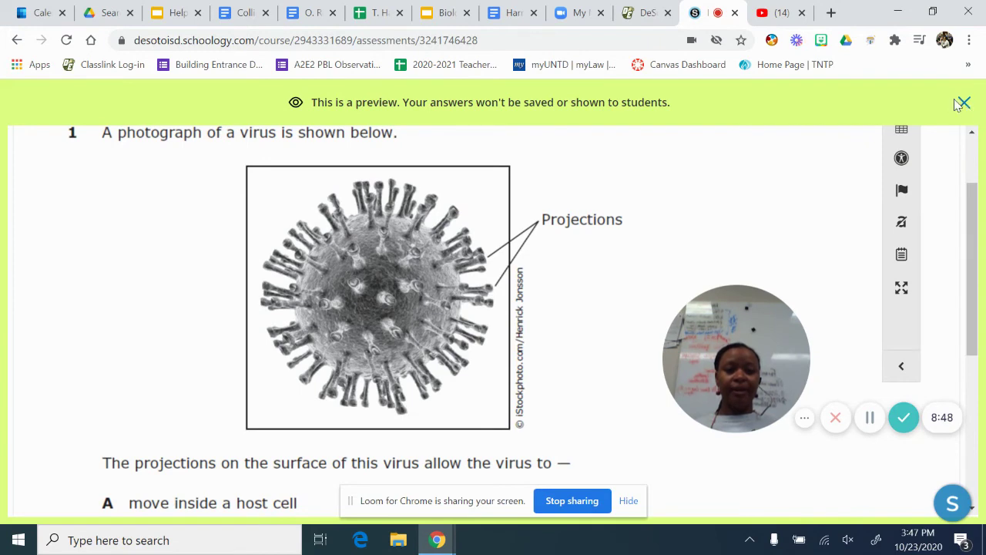
click(962, 102)
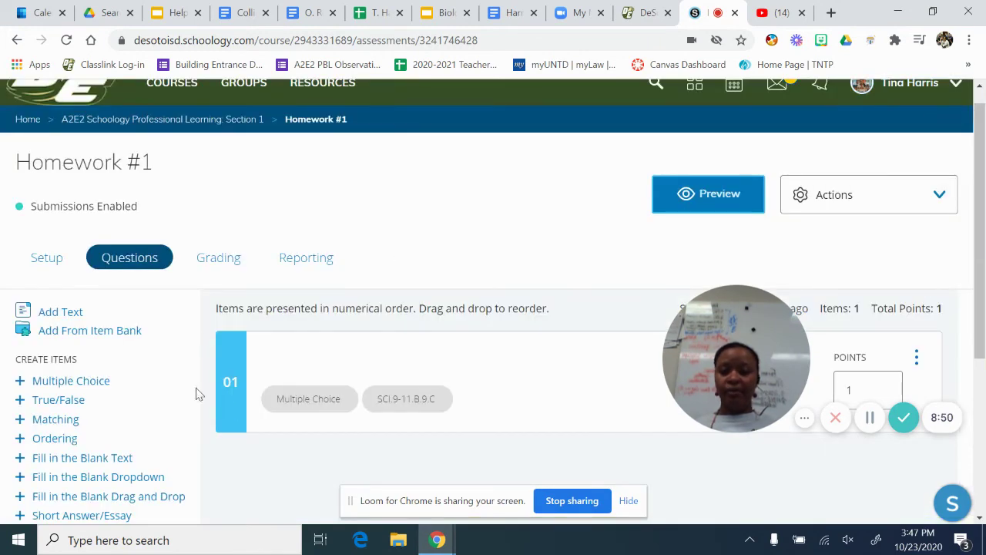
Create a second Multiple Choice question and start inserting an image into its question text.
scroll(196, 393, down, 2)
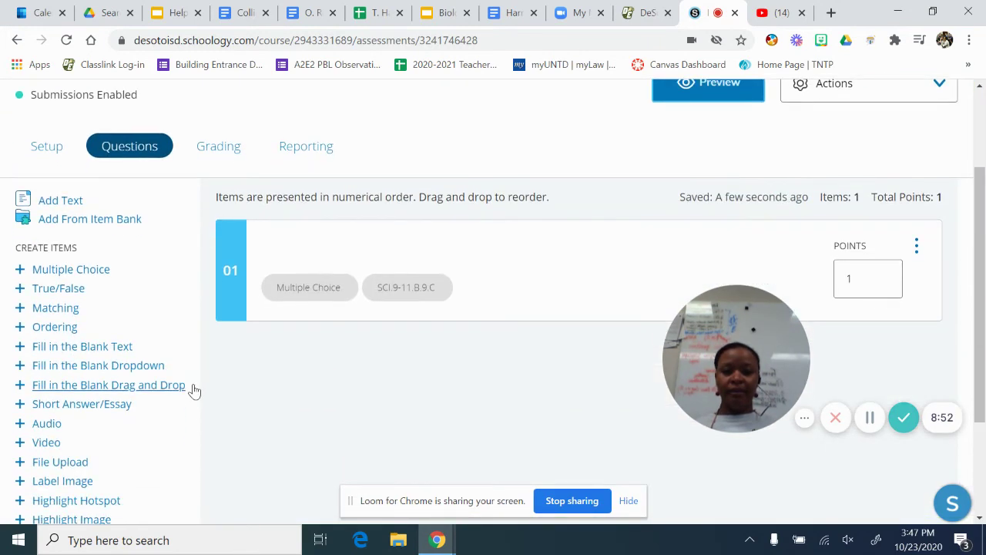
scroll(195, 390, down, 1)
scroll(100, 319, up, 1)
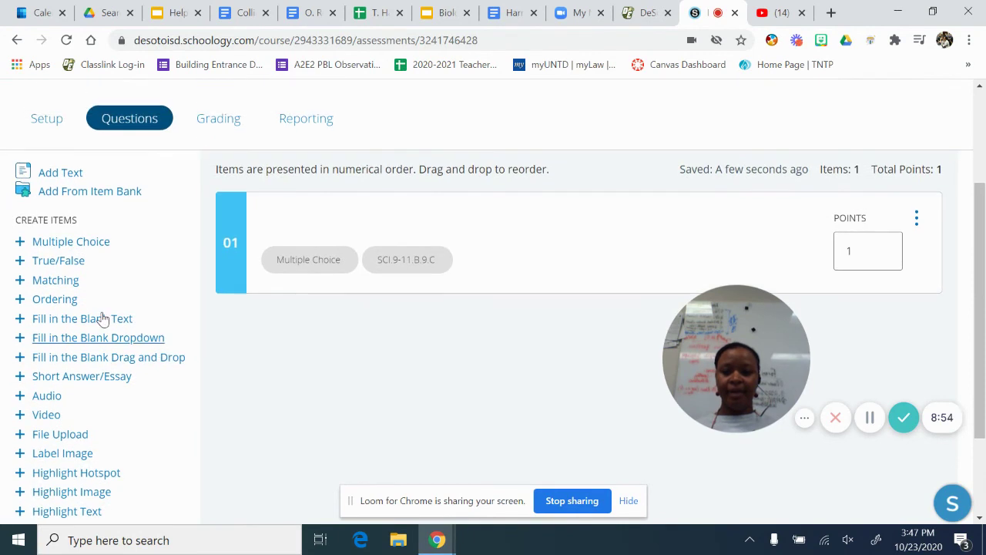
click(53, 243)
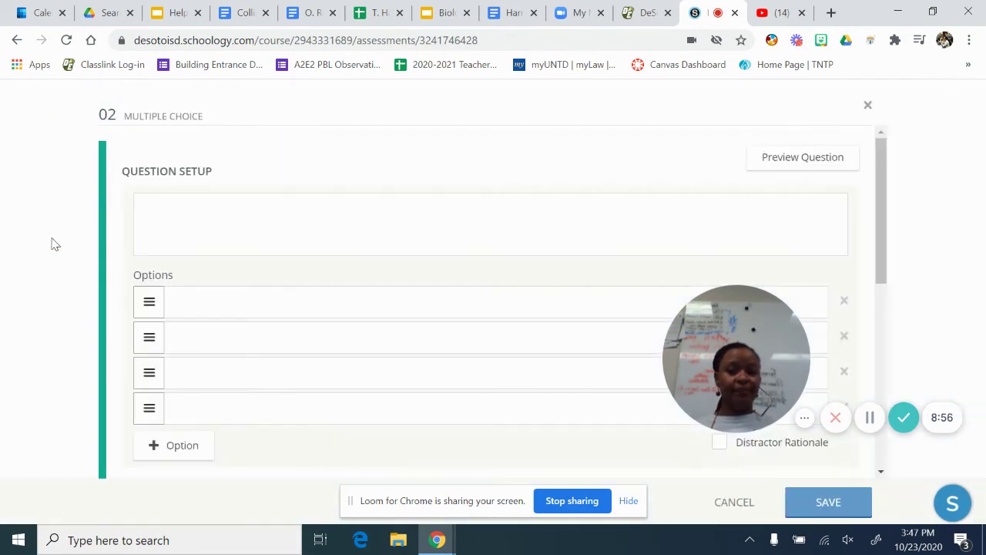
click(379, 225)
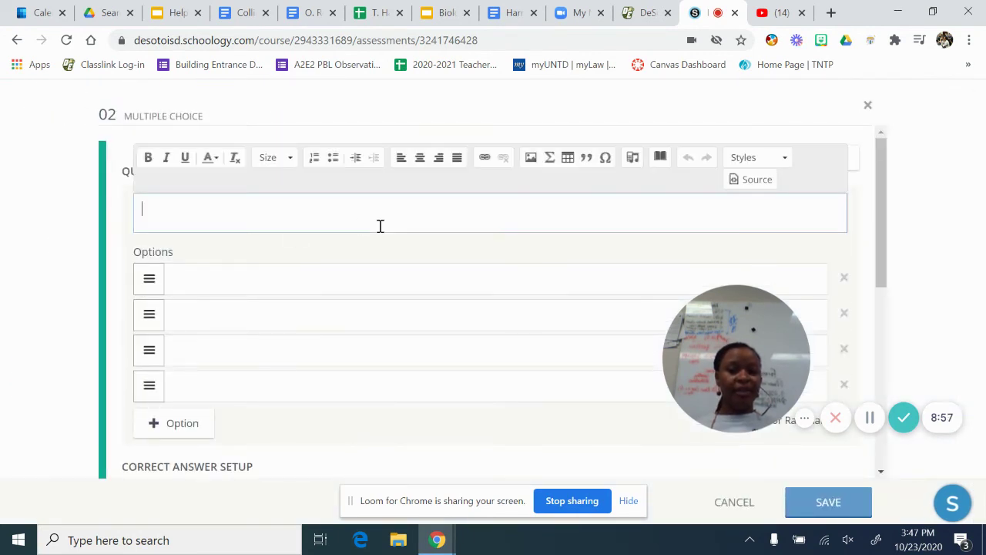
click(531, 161)
Upload 14_Q22_Science_Bio from the Bio snapshot TEKS IQ questions 2020_files folder.
click(501, 315)
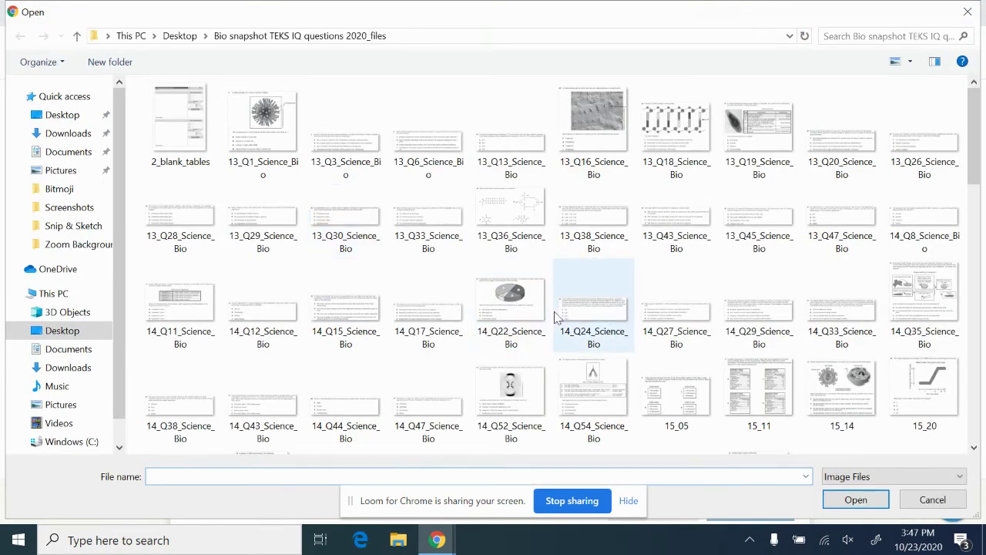
click(508, 305)
scroll(563, 437, down, 2)
scroll(562, 436, down, 4)
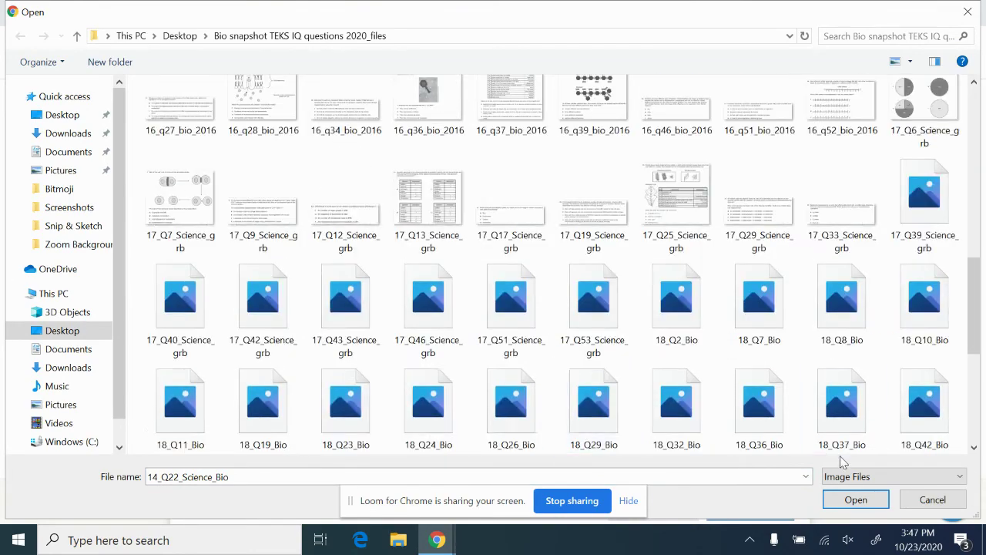
scroll(773, 378, up, 6)
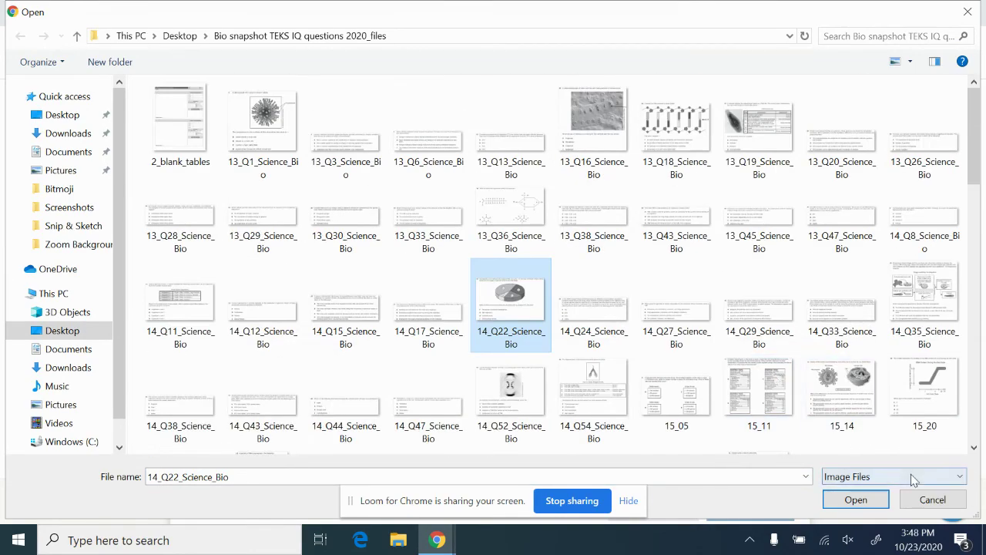
click(873, 501)
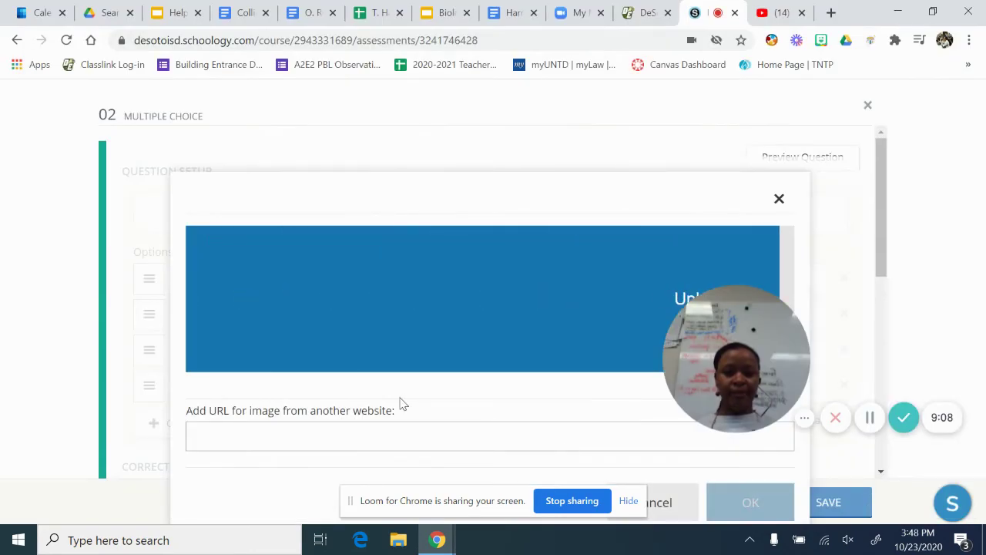
Insert the cell-cycle pie chart image into the second question's text.
scroll(401, 403, down, 2)
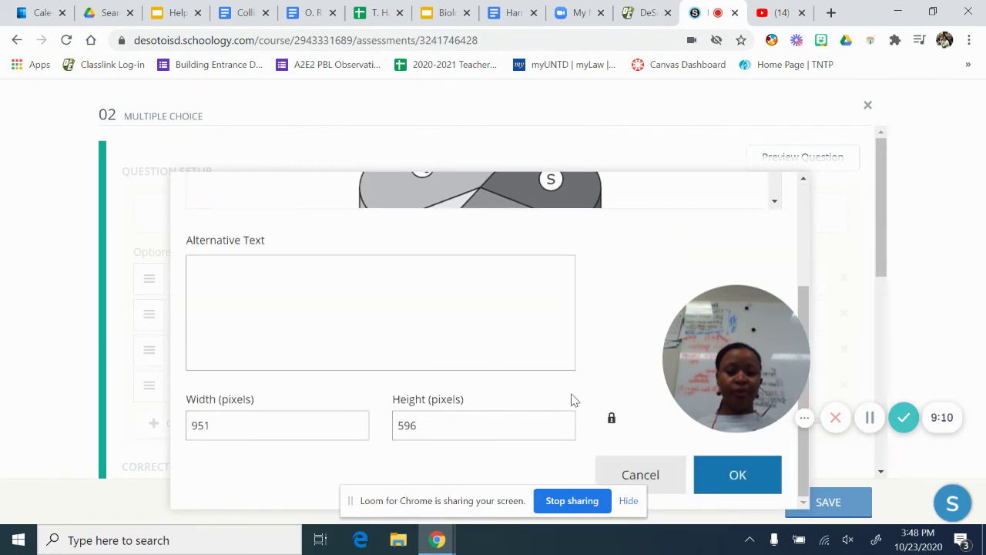
click(698, 471)
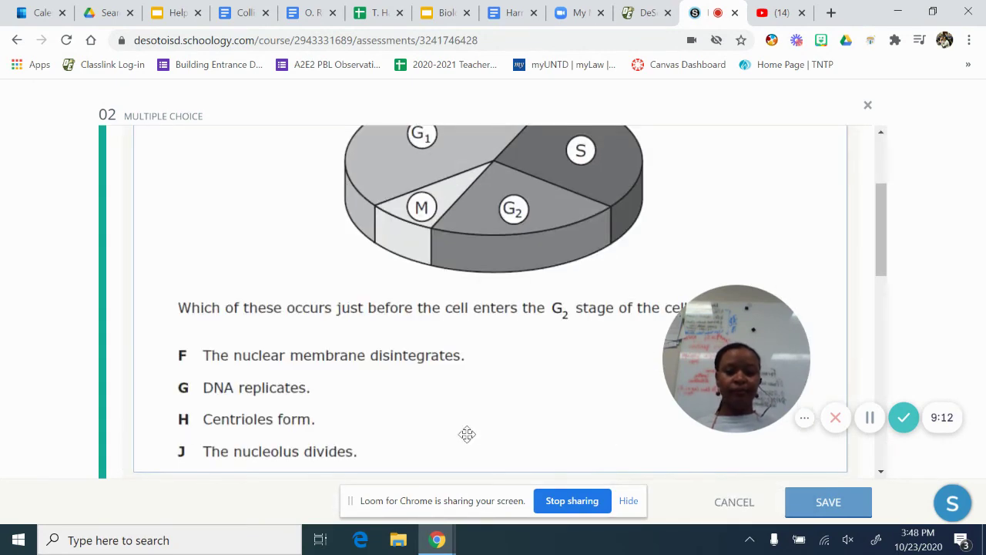
scroll(467, 434, down, 3)
scroll(467, 433, down, 1)
Label the four answer options A–D and mark C as the correct answer.
click(317, 216)
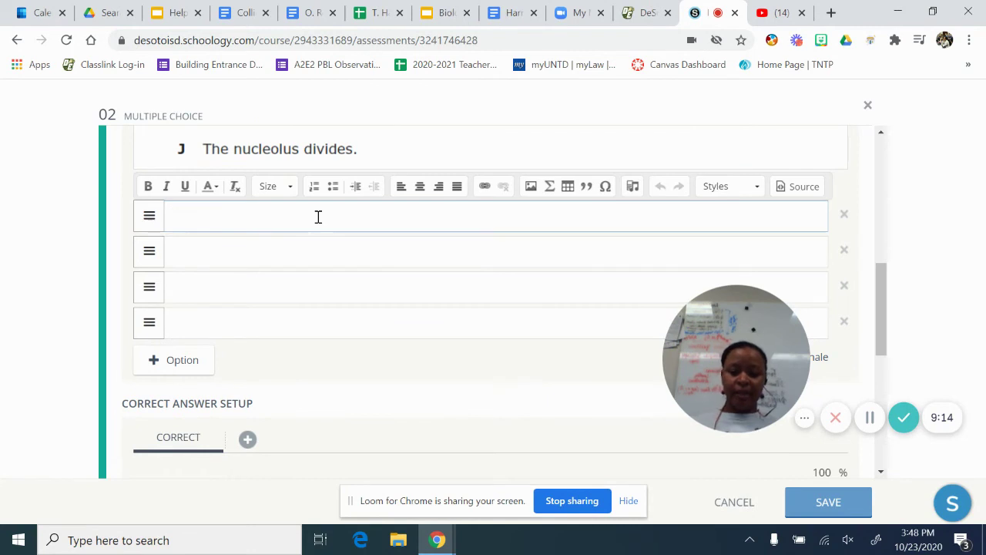
click(316, 257)
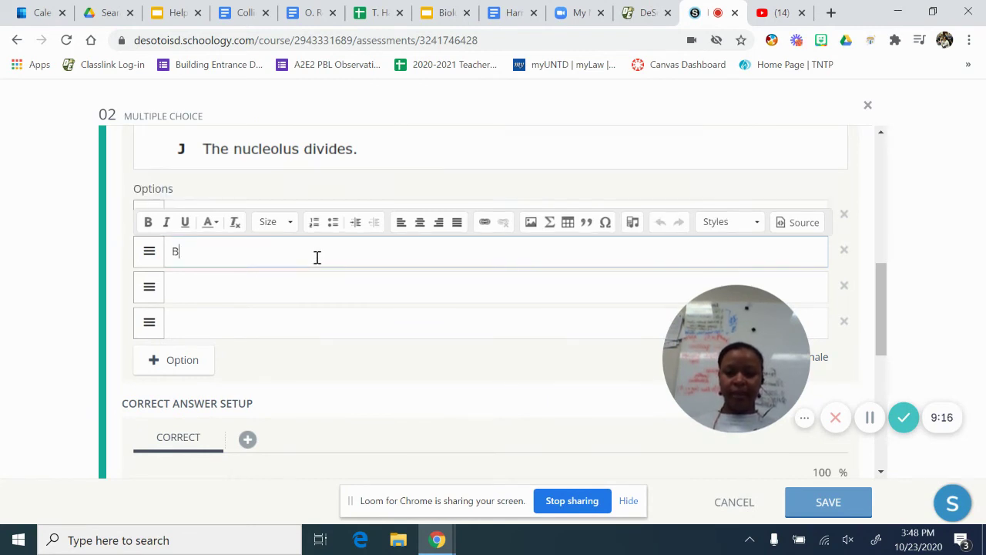
click(292, 292)
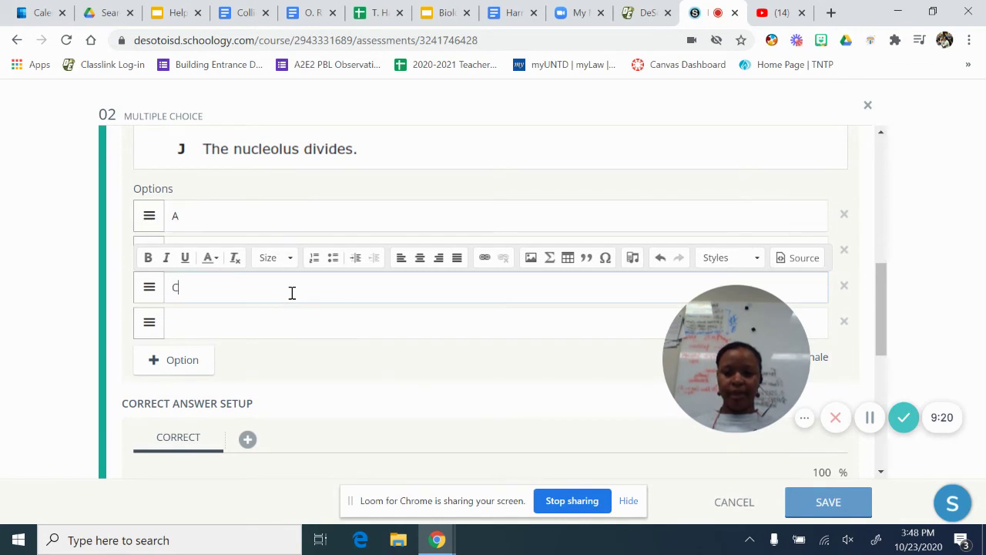
click(273, 322)
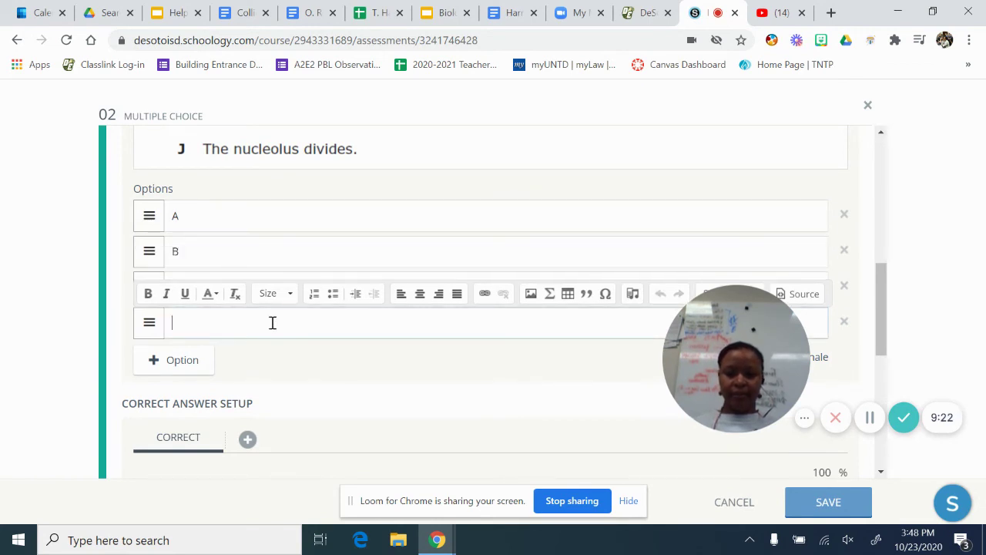
scroll(292, 377, down, 2)
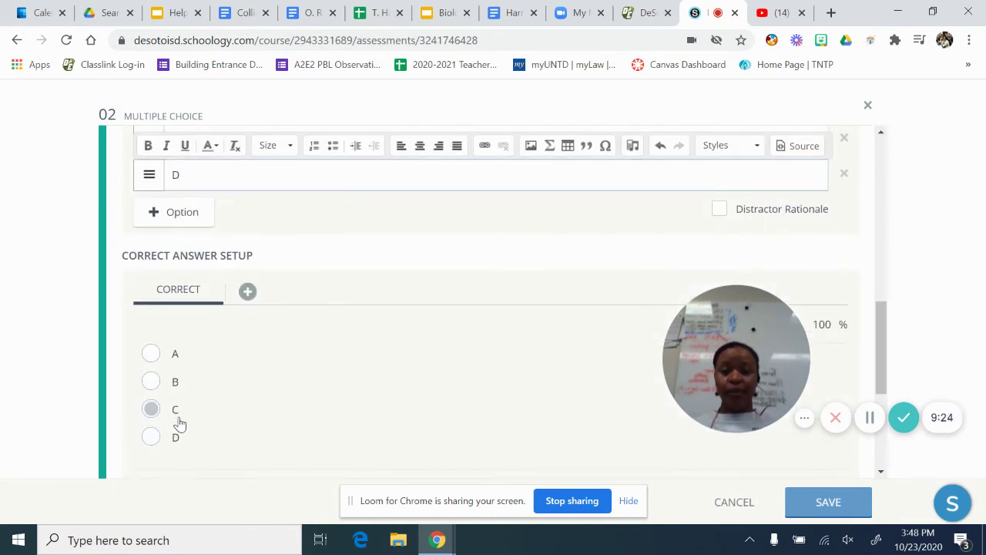
click(158, 416)
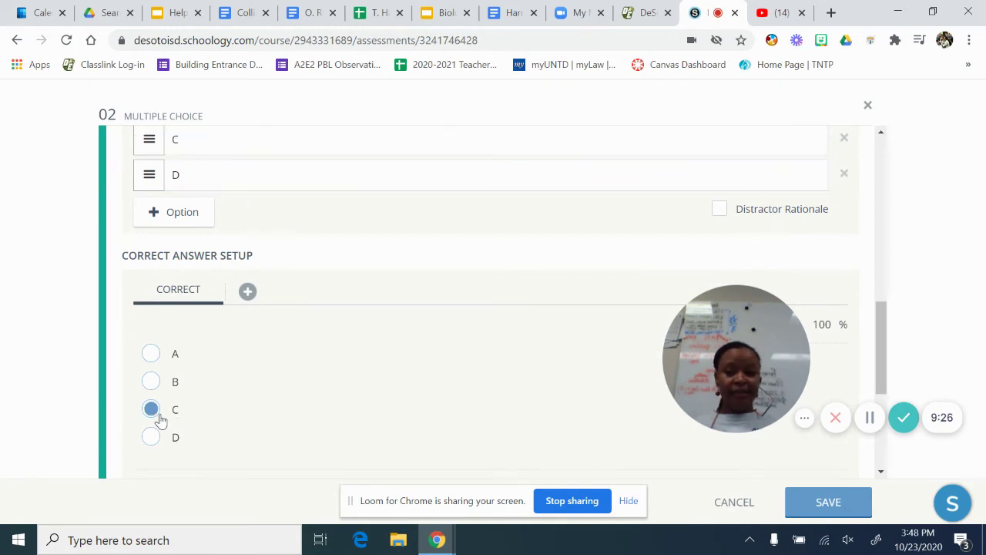
scroll(330, 434, down, 4)
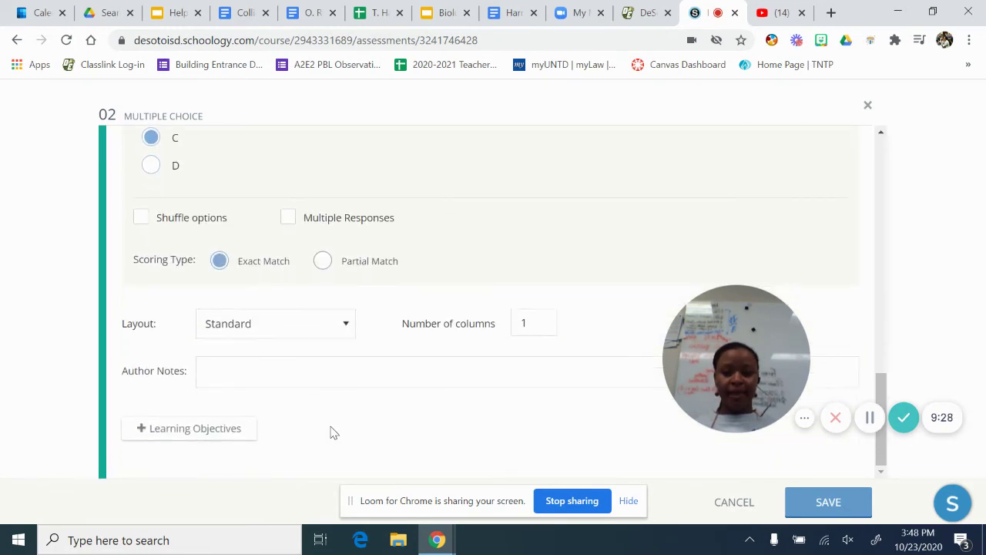
Open Learning Objectives for question 2 and expand State Standards and Essential Knowledge and Skills.
click(193, 427)
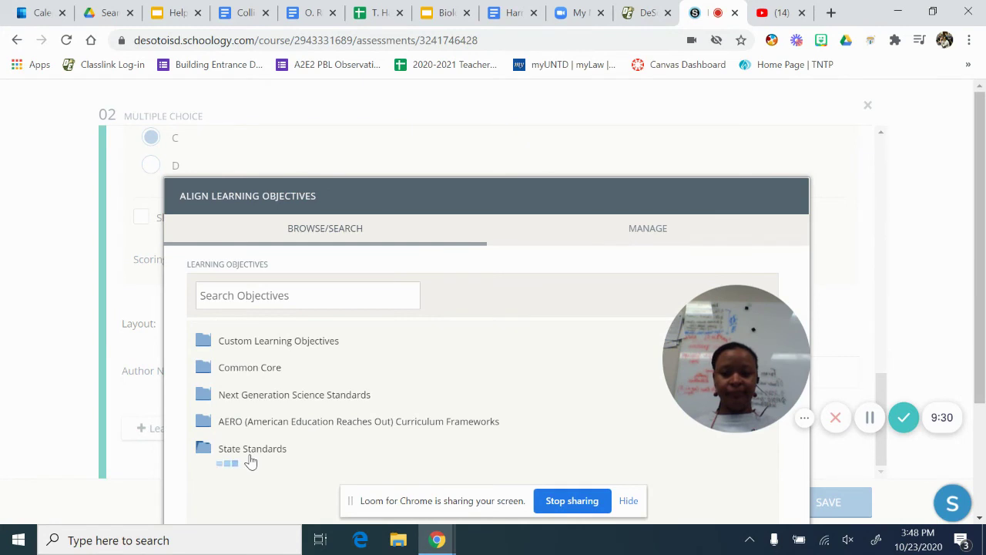
click(267, 473)
scroll(271, 475, down, 3)
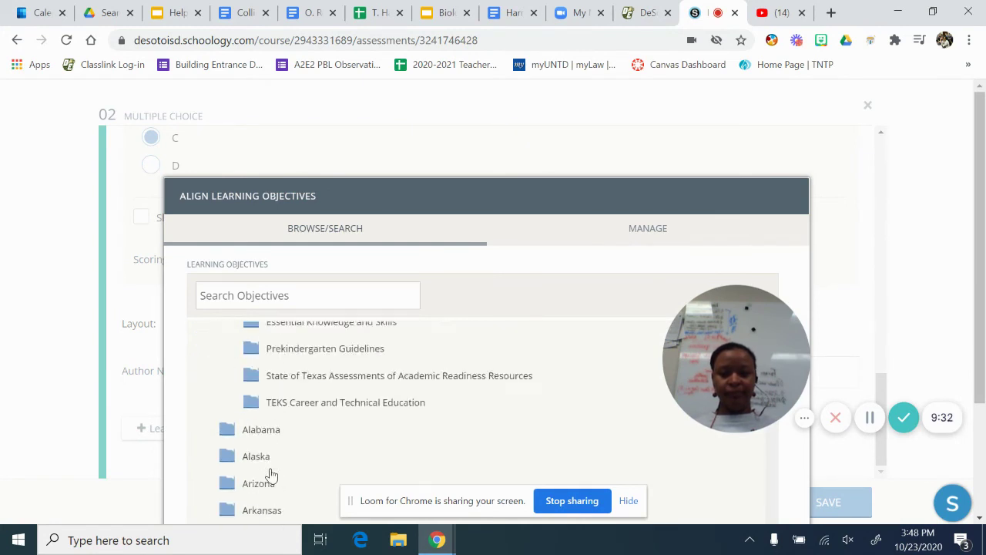
scroll(272, 475, down, 1)
scroll(297, 378, up, 1)
scroll(315, 362, up, 1)
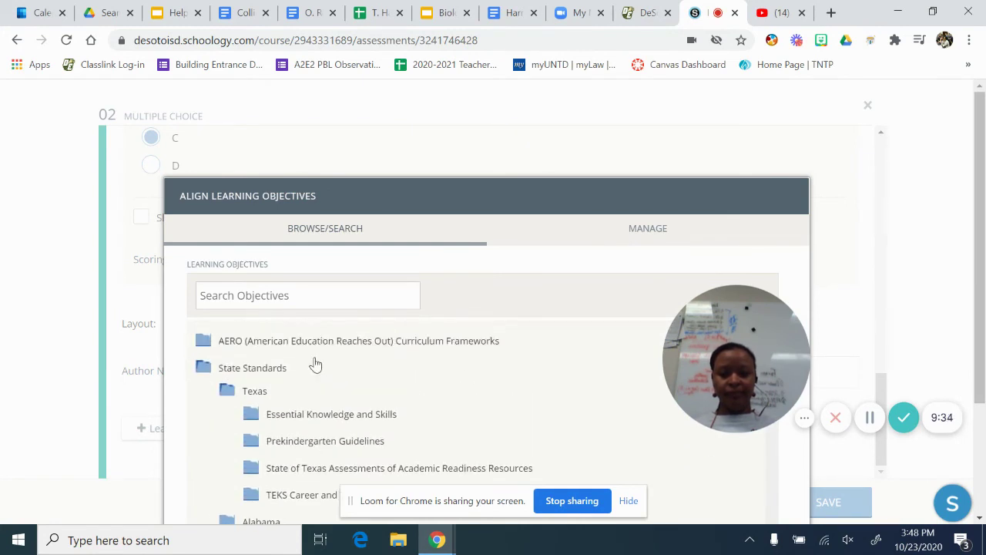
click(306, 415)
scroll(290, 454, down, 1)
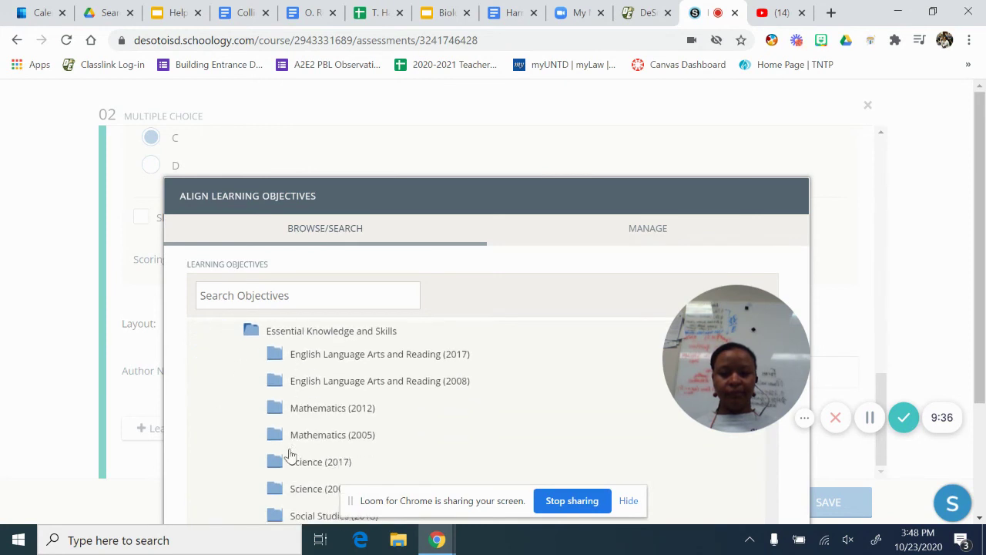
Browse Science (2017) > Biology > SCI.9-11.B.5 and confirm objective SCI.9-11.B.5.A.
click(308, 454)
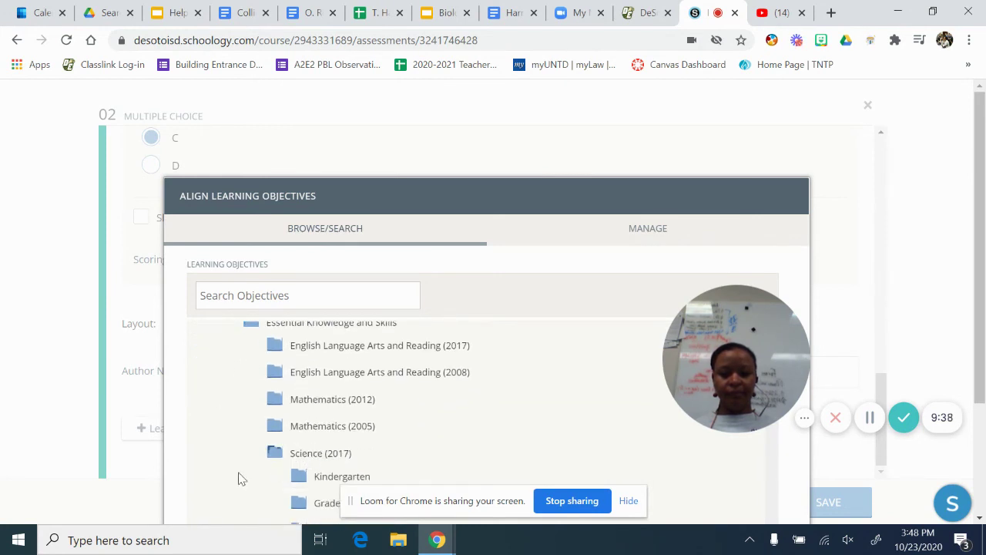
scroll(239, 475, down, 3)
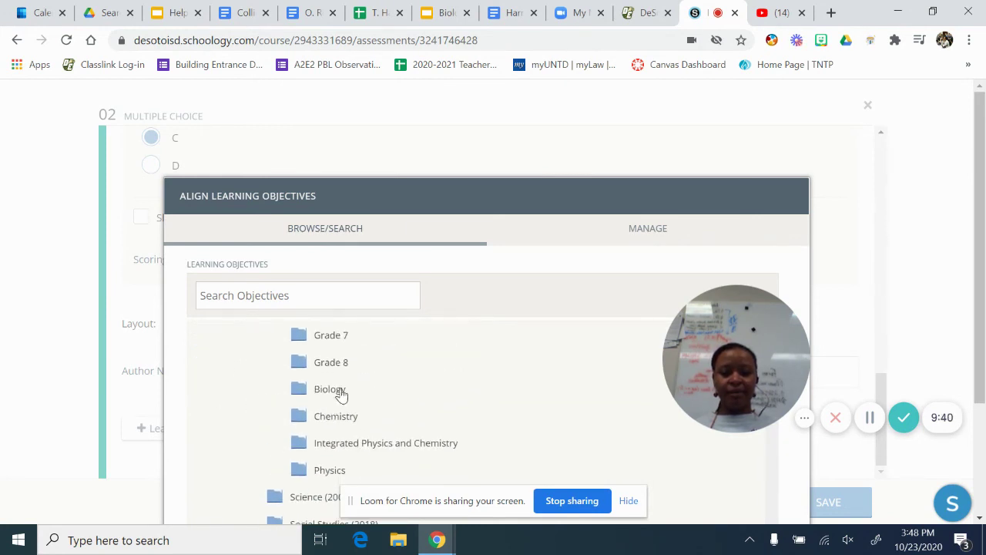
click(340, 390)
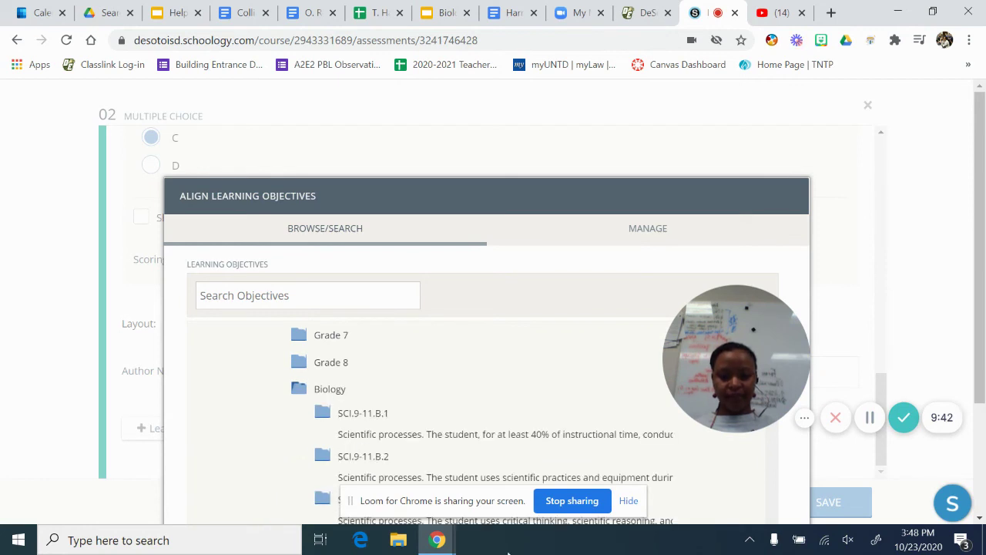
scroll(279, 491, down, 3)
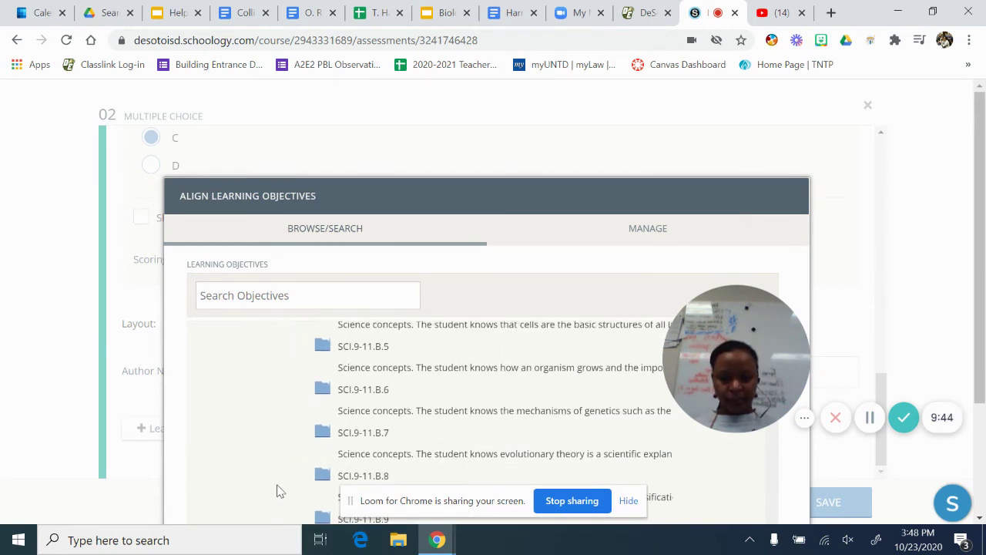
scroll(279, 491, down, 2)
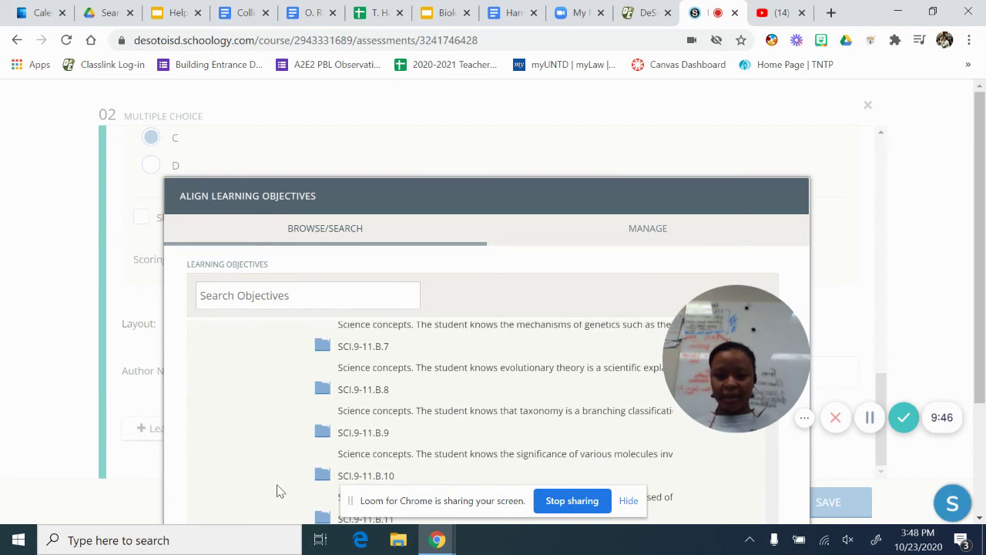
scroll(279, 490, up, 3)
click(378, 396)
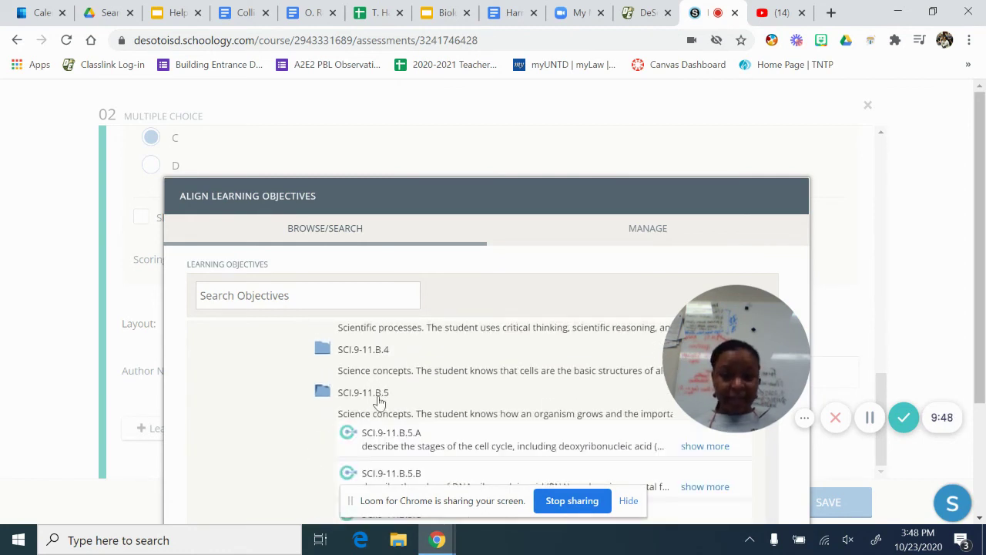
scroll(432, 432, down, 1)
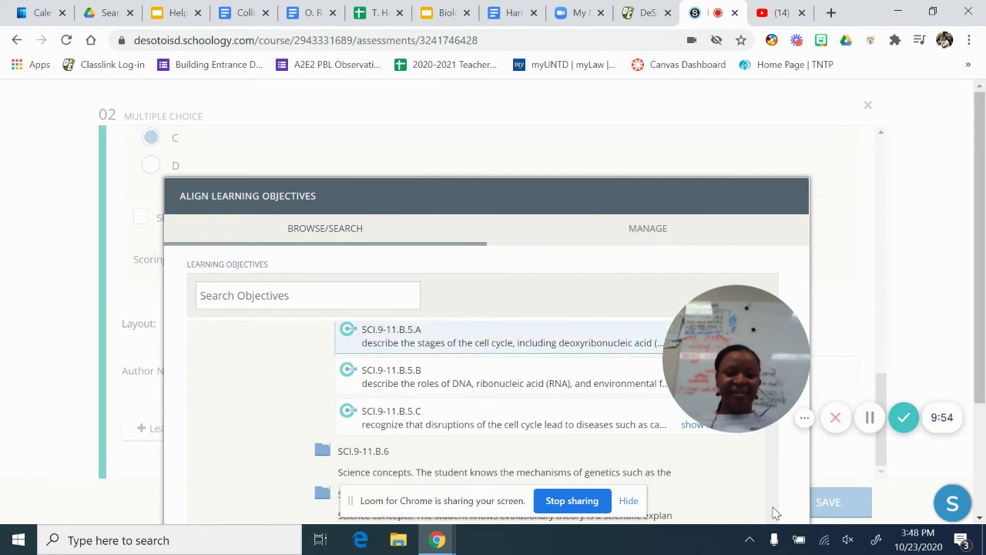
scroll(774, 512, down, 10)
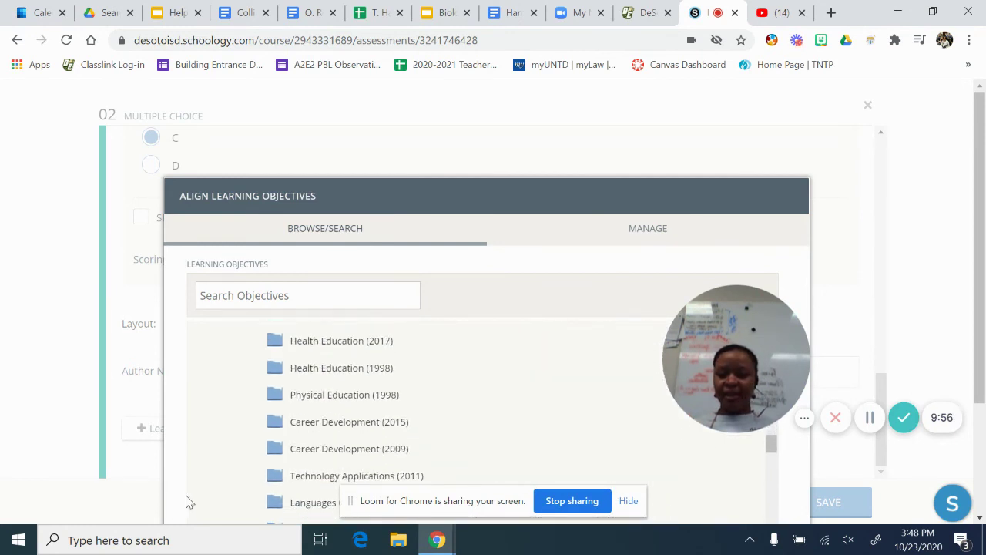
click(733, 478)
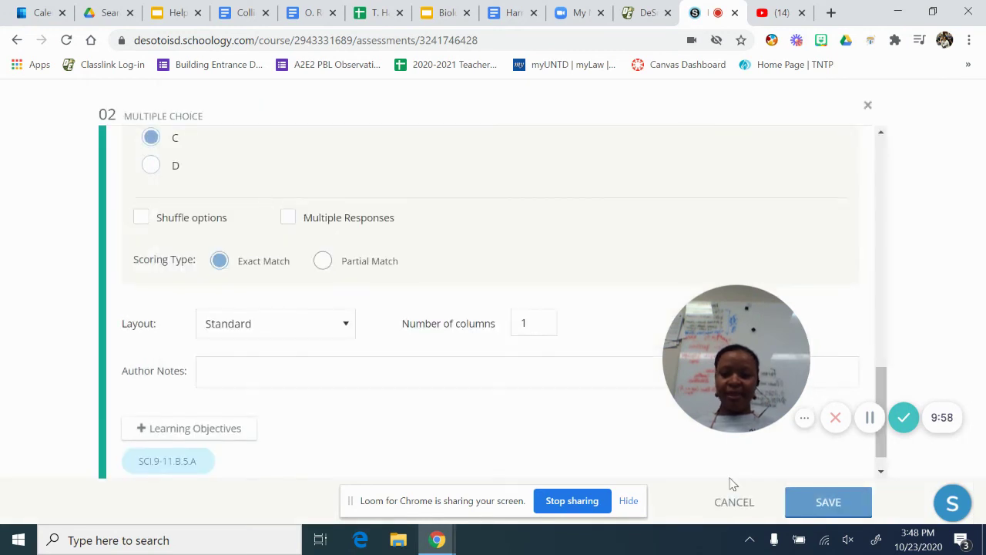
Save question 2 and preview Homework #1 as a student would see it.
click(822, 505)
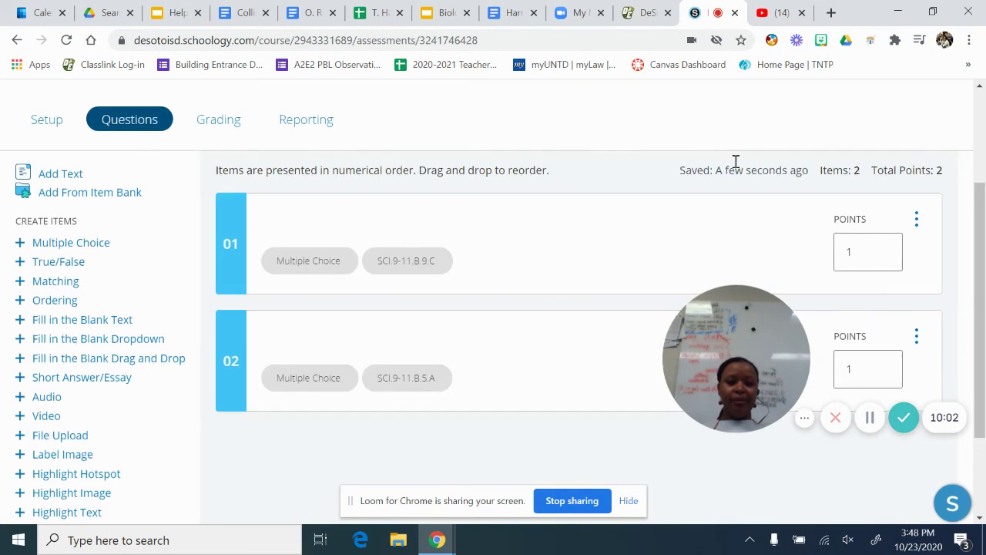
scroll(728, 162, up, 2)
click(696, 214)
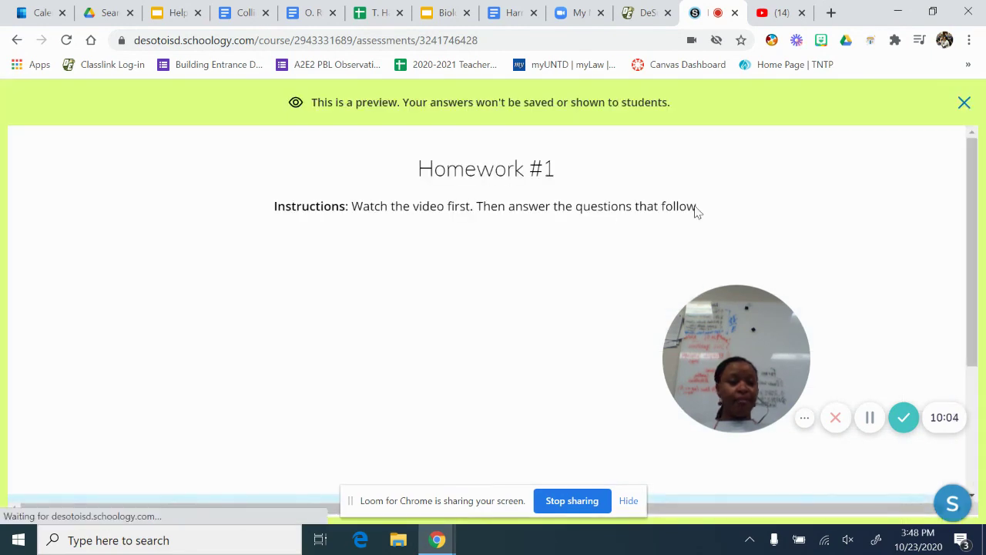
scroll(846, 302, down, 2)
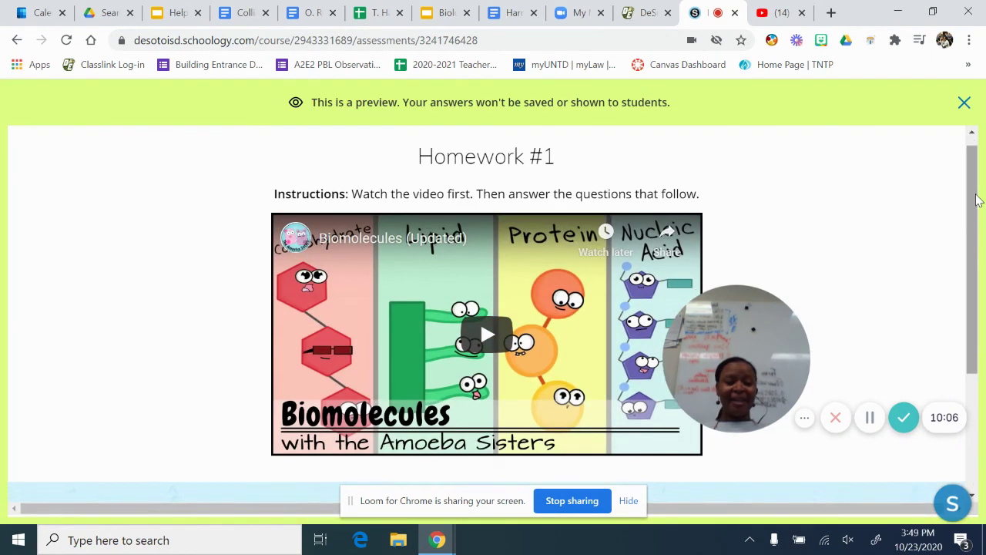
scroll(845, 296, down, 2)
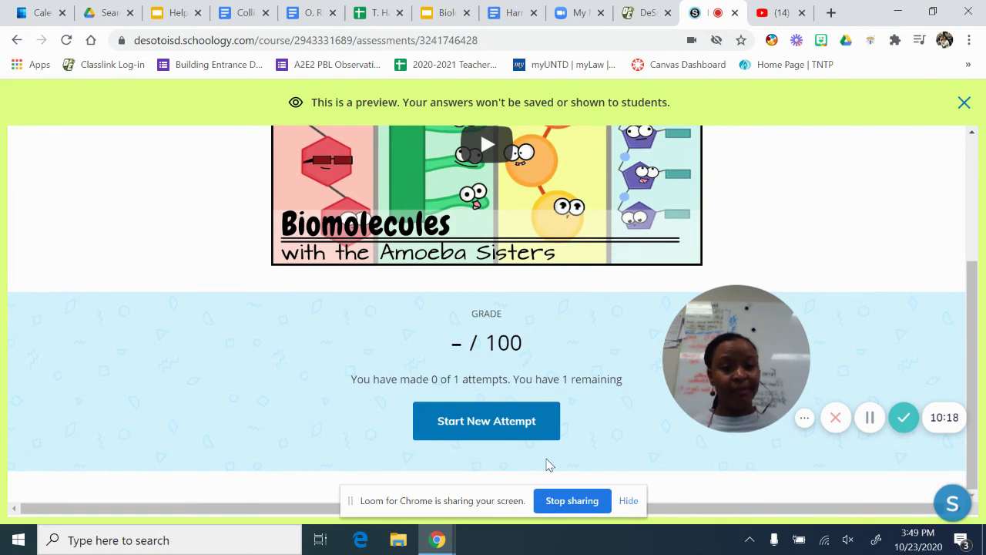
scroll(455, 266, up, 2)
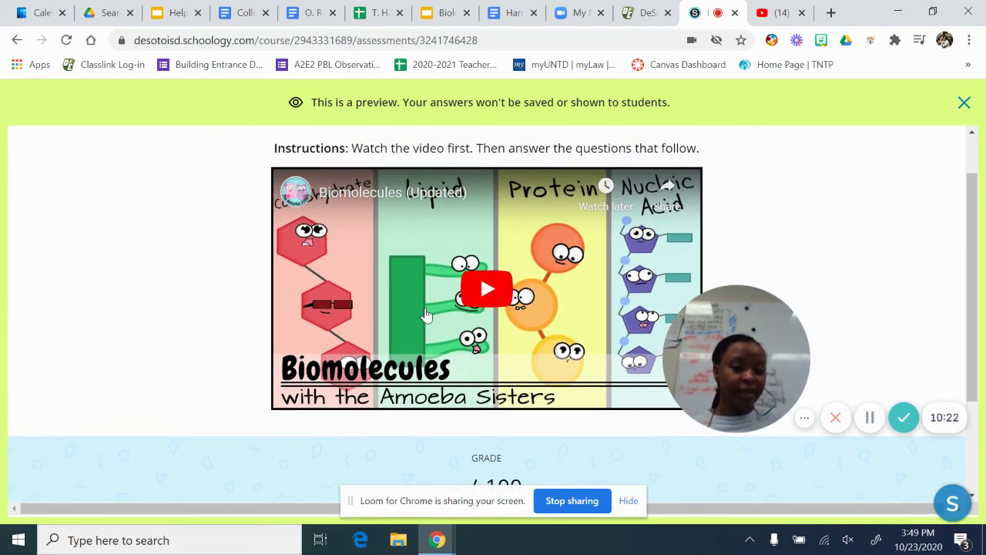
scroll(437, 460, down, 2)
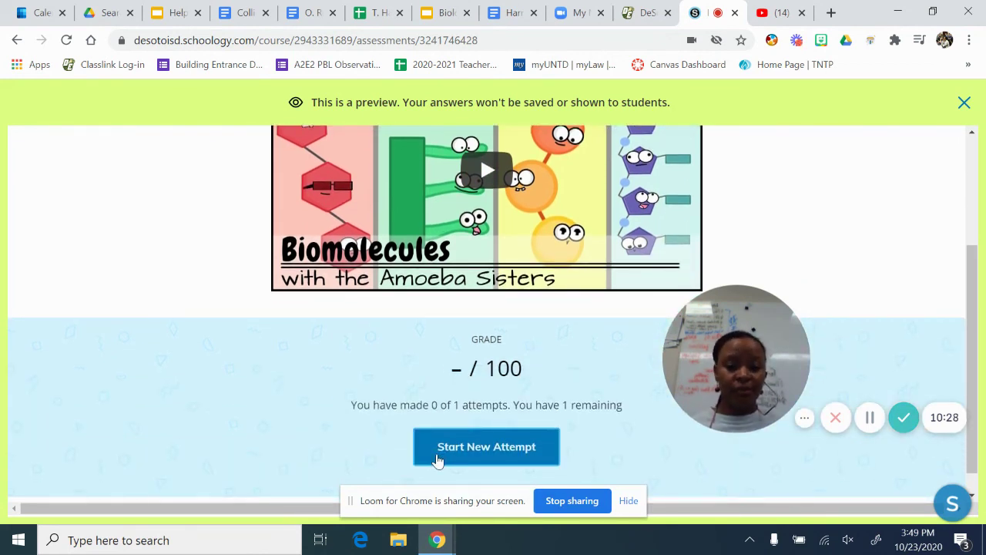
Start a new practice attempt and advance to the second question.
click(437, 460)
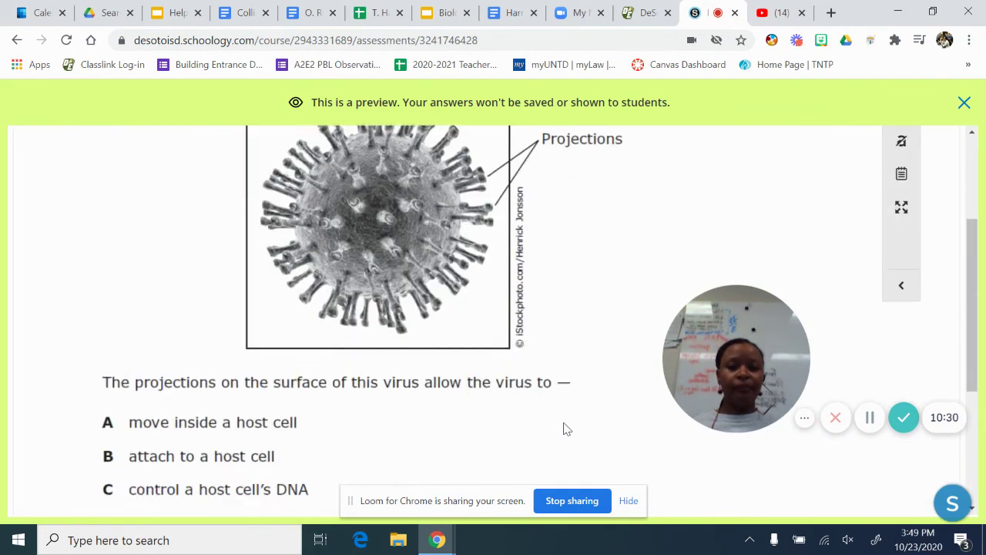
scroll(564, 428, down, 3)
click(869, 466)
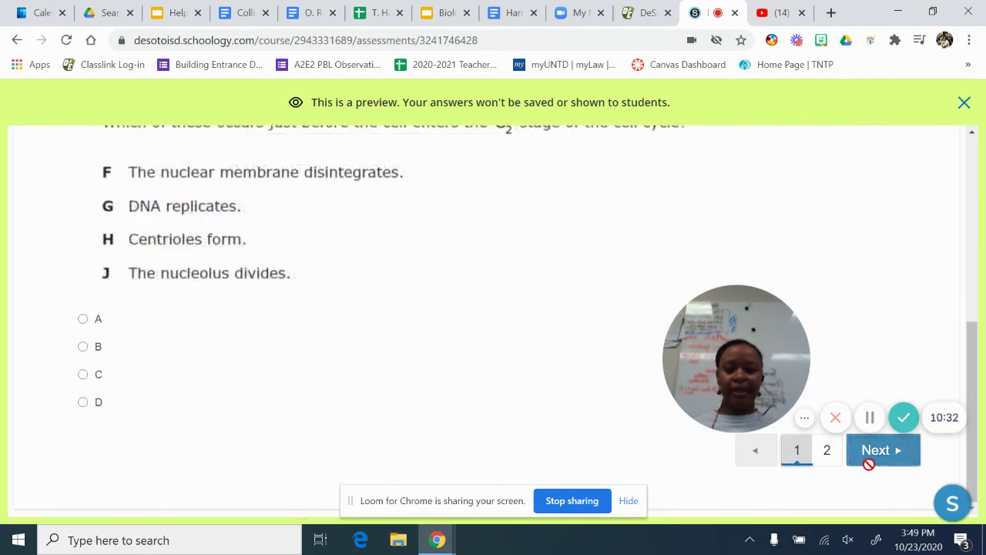
scroll(520, 387, down, 5)
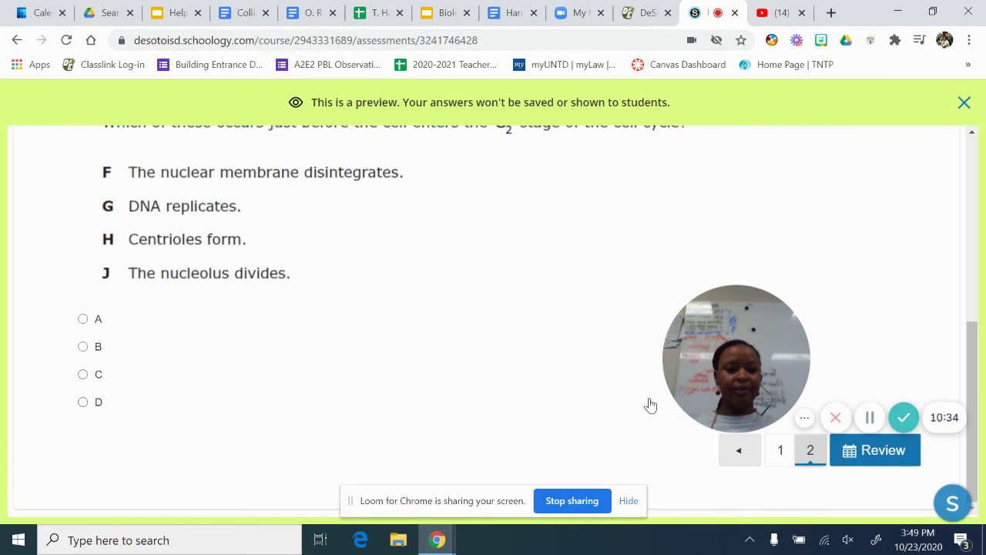
scroll(655, 397, up, 5)
Exit the preview and view the Grading overview for Homework #1.
click(964, 102)
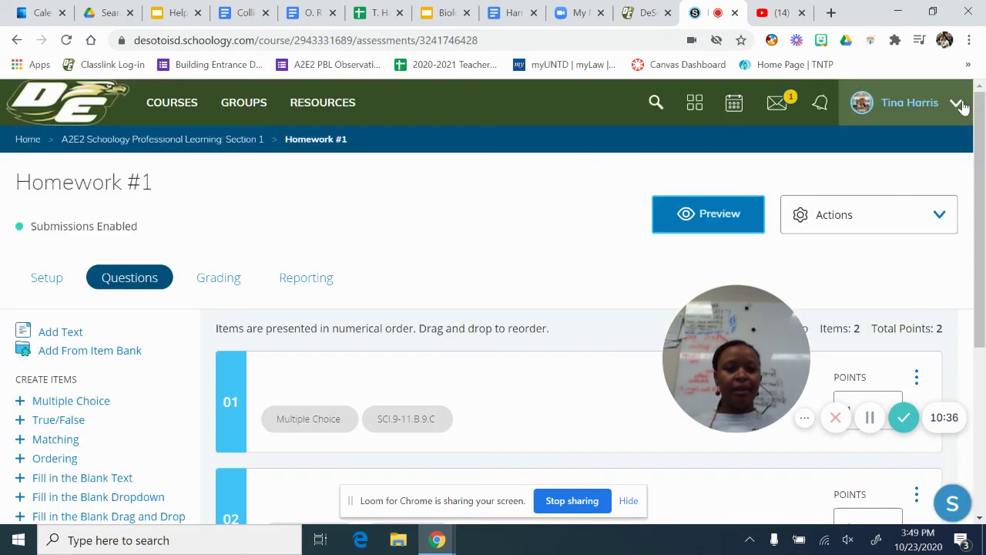
scroll(522, 224, down, 1)
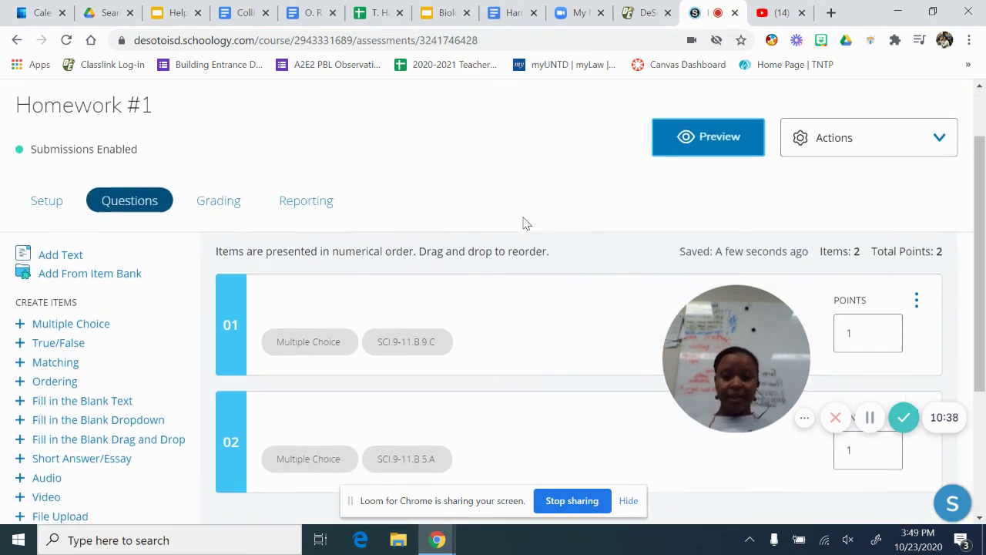
click(207, 200)
scroll(476, 226, down, 2)
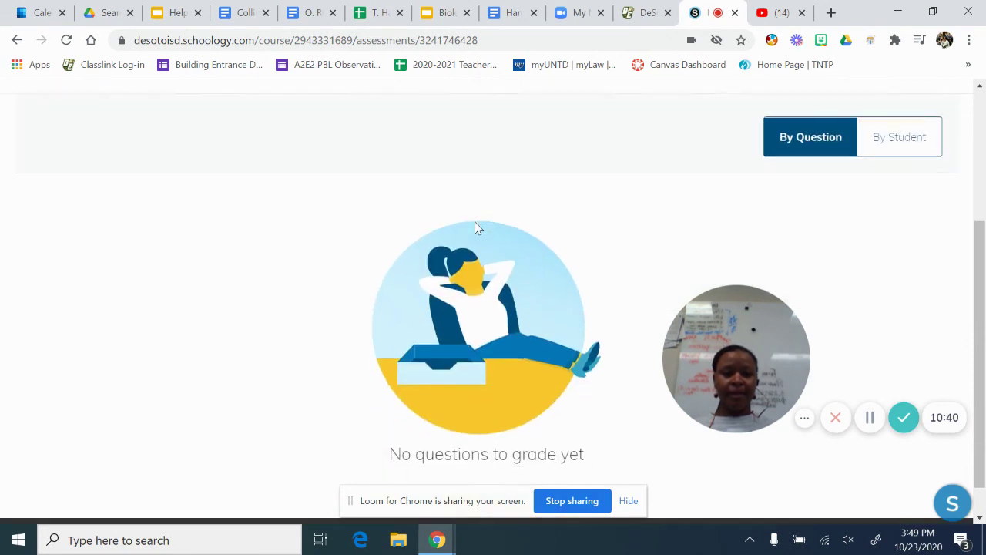
scroll(476, 226, up, 2)
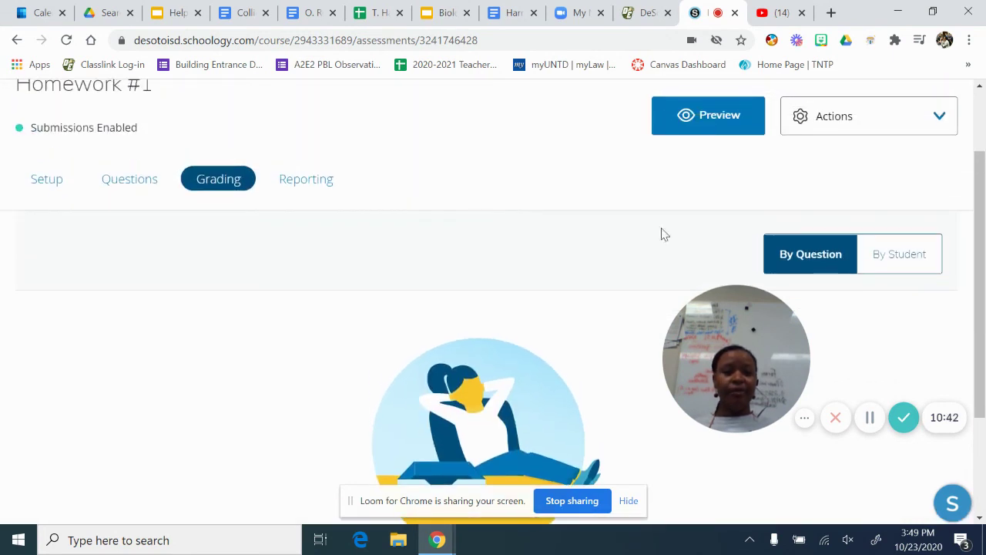
Switch grading to By Student, then check the Reporting view, which is still empty.
click(916, 270)
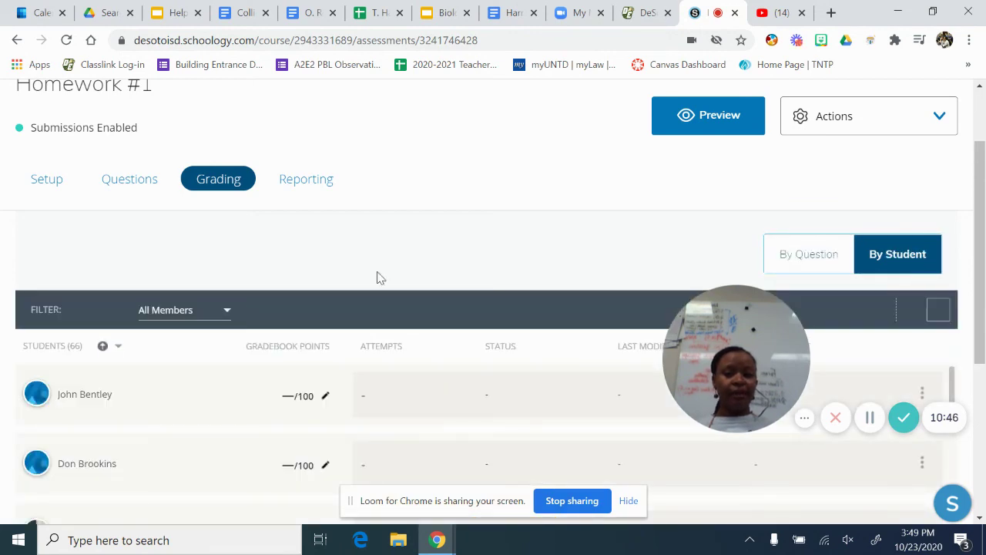
scroll(79, 471, down, 3)
scroll(198, 408, up, 5)
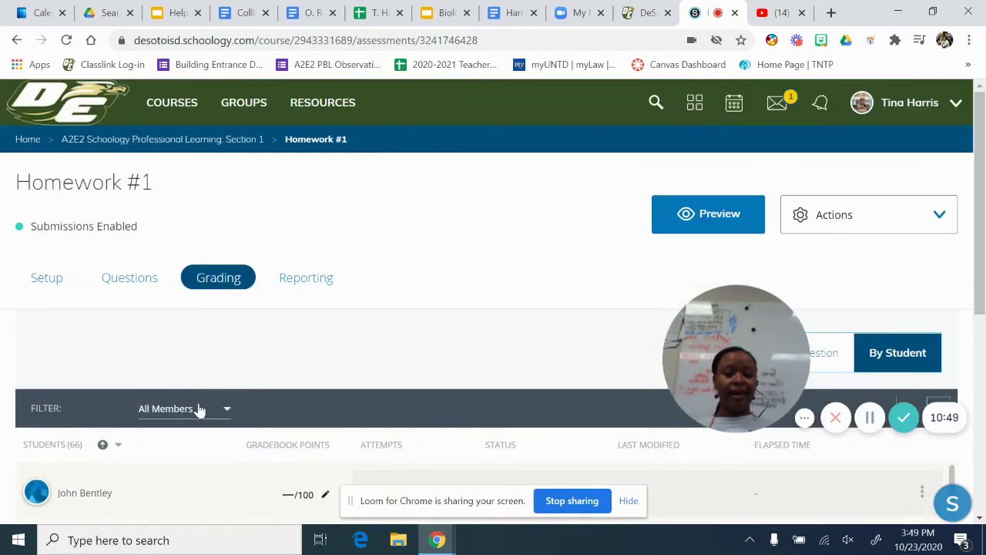
scroll(342, 430, down, 1)
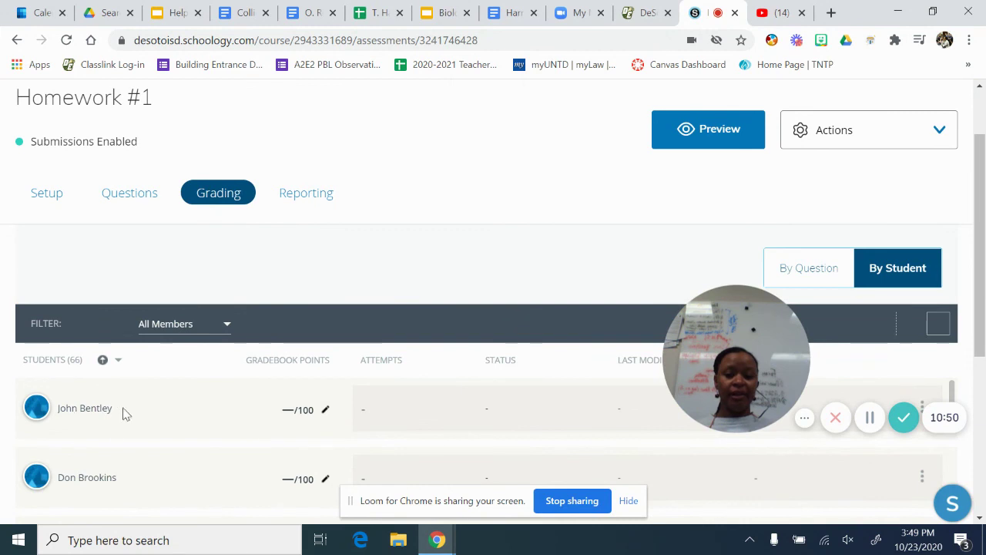
click(283, 209)
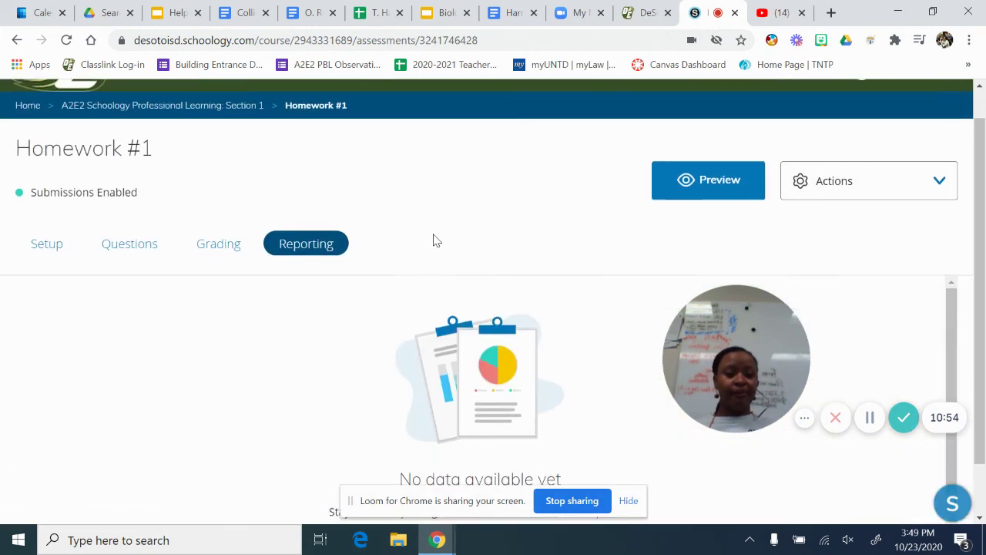
scroll(434, 240, down, 1)
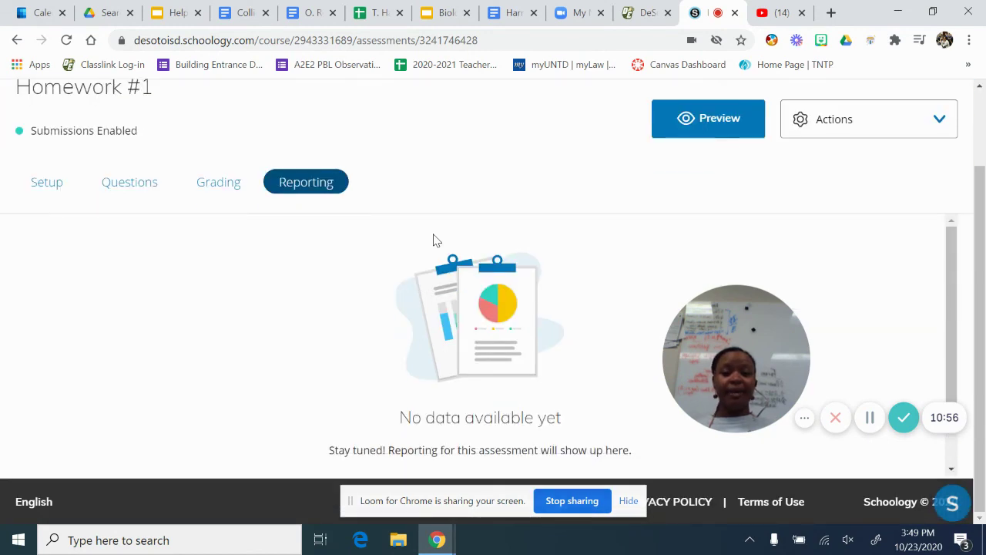
scroll(433, 241, up, 1)
Return to the Homework #1 Questions list.
click(129, 245)
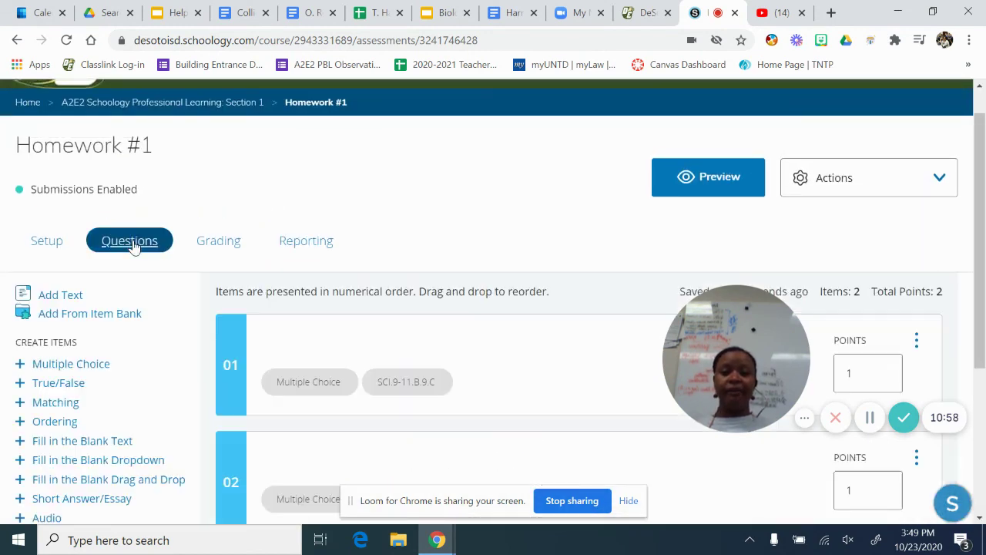
scroll(236, 321, down, 1)
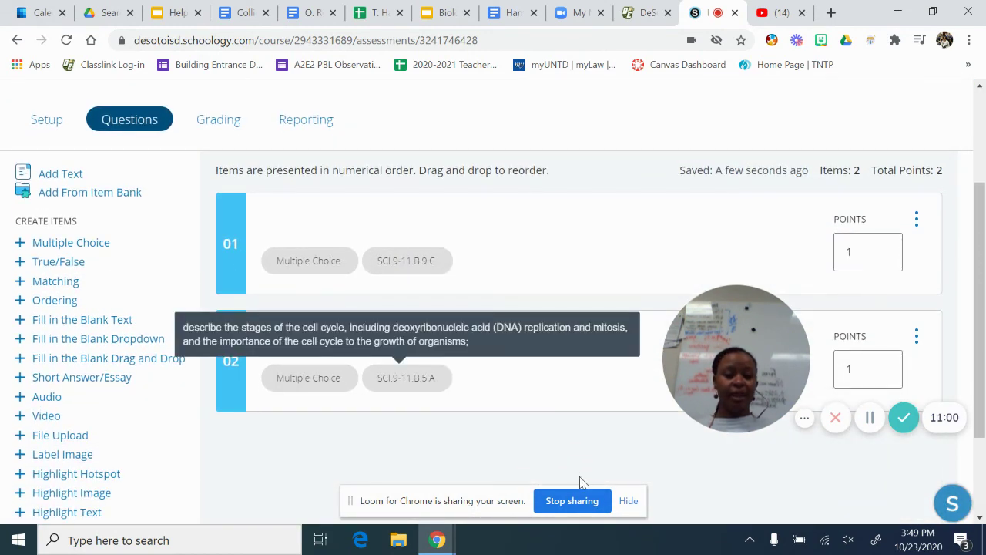
scroll(465, 280, up, 2)
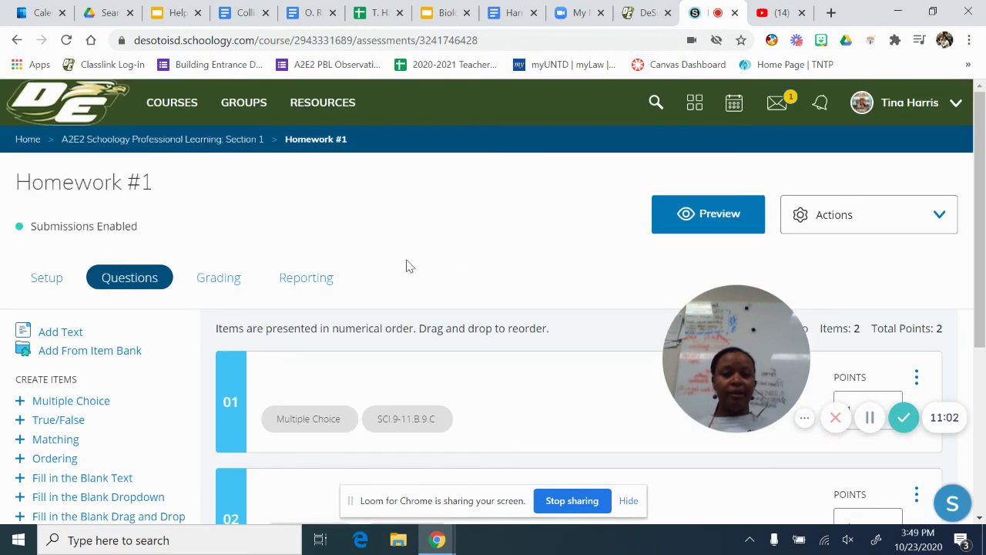
Confirm Homework #1 is due October 30, 2020 in Materials and reopen it.
click(194, 138)
scroll(399, 248, down, 10)
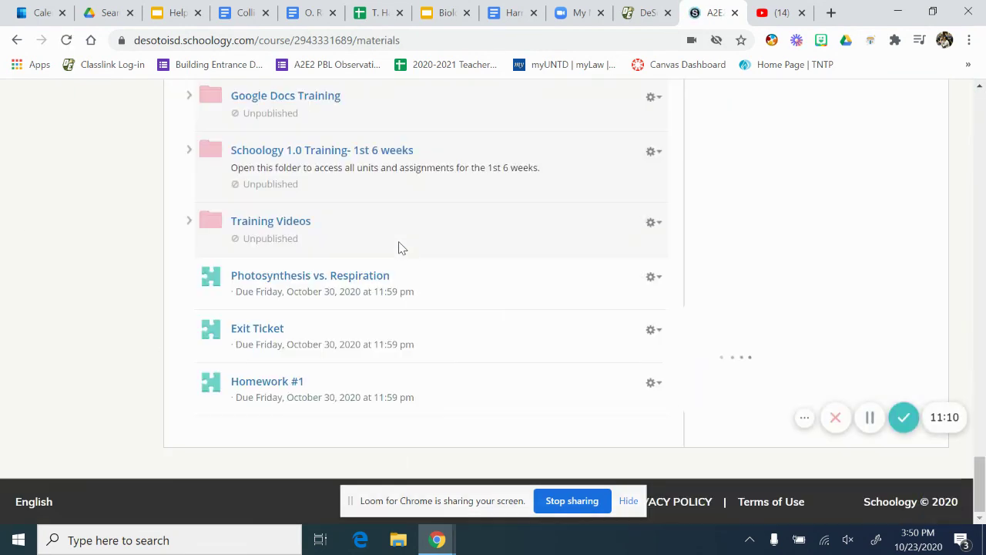
click(253, 384)
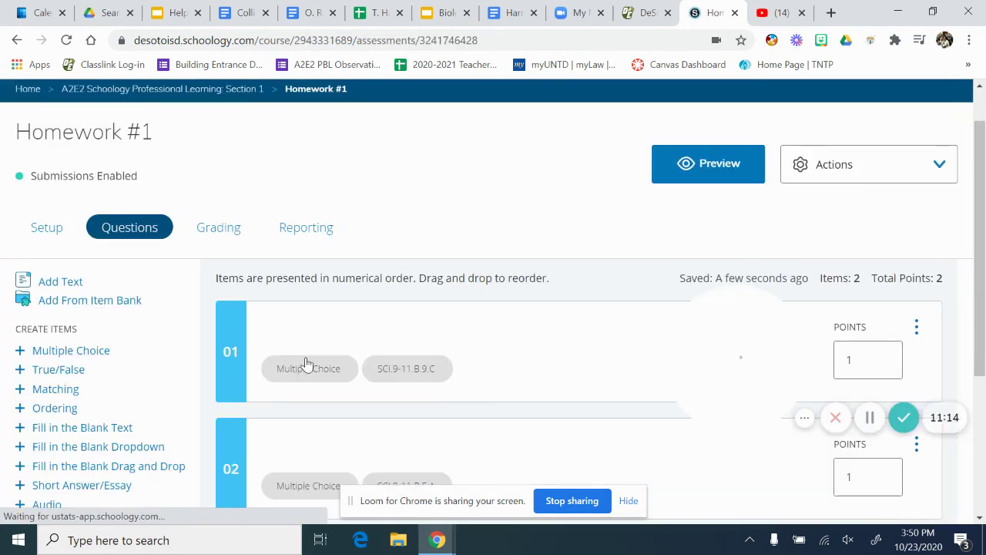
scroll(305, 363, down, 1)
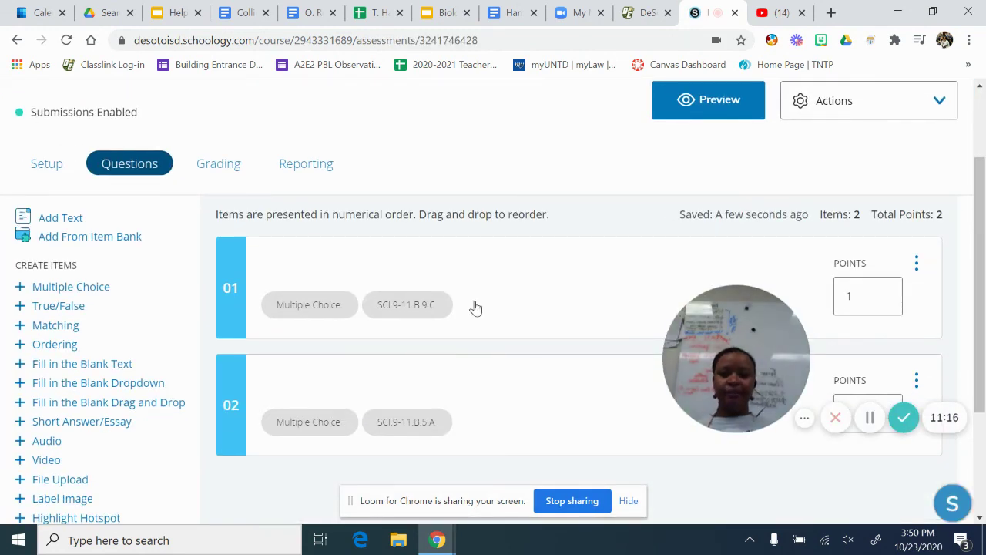
scroll(476, 308, up, 2)
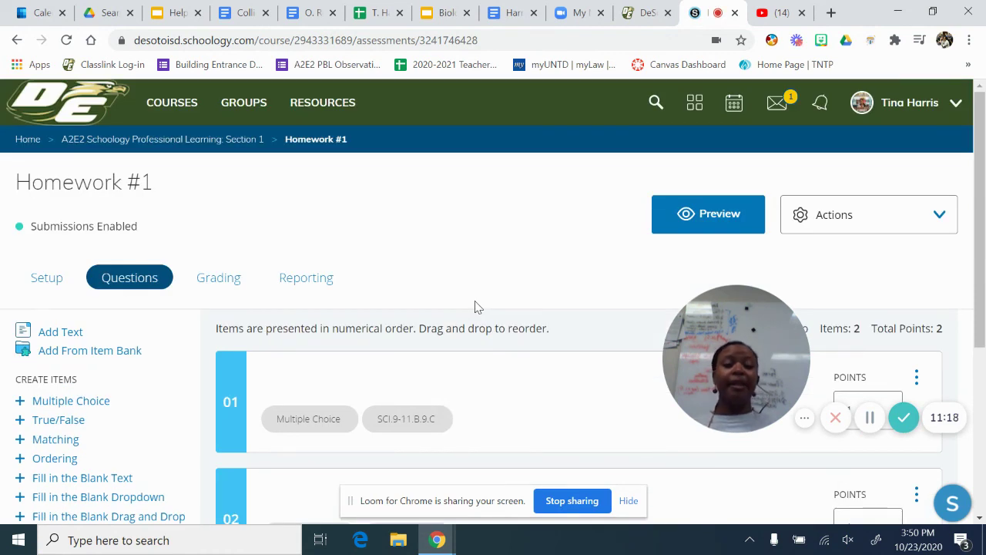